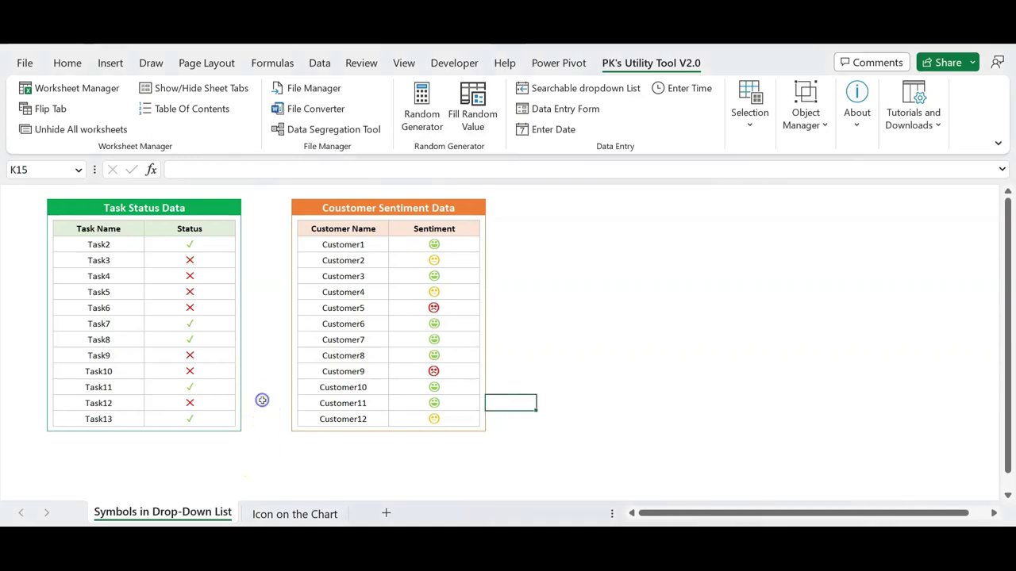
- Mark Task5 as done with a tick, leaving Task3 and Task9 unchanged
{"action": "left_click", "coordinate": [261, 295]}
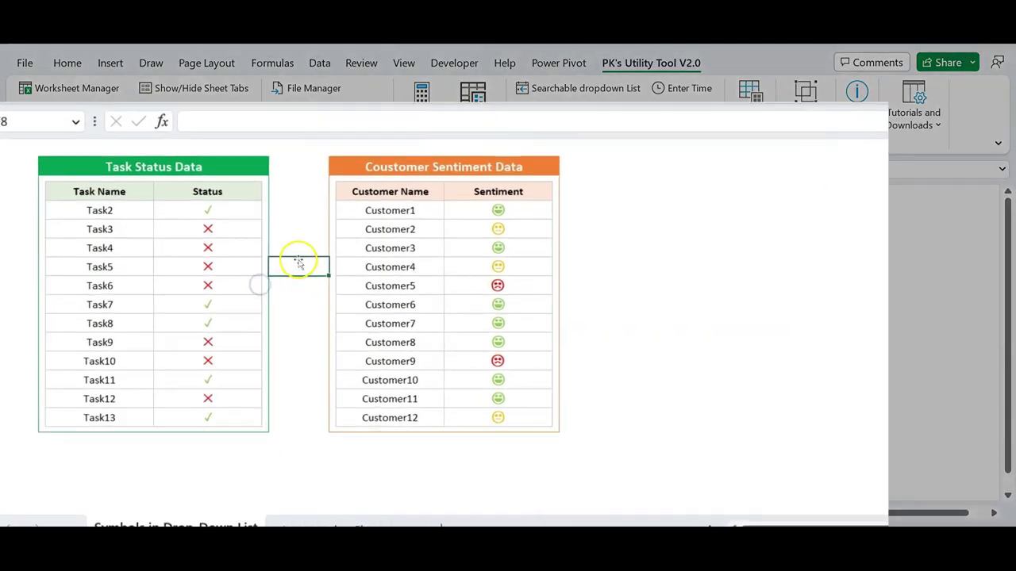
{"action": "left_click", "coordinate": [293, 173]}
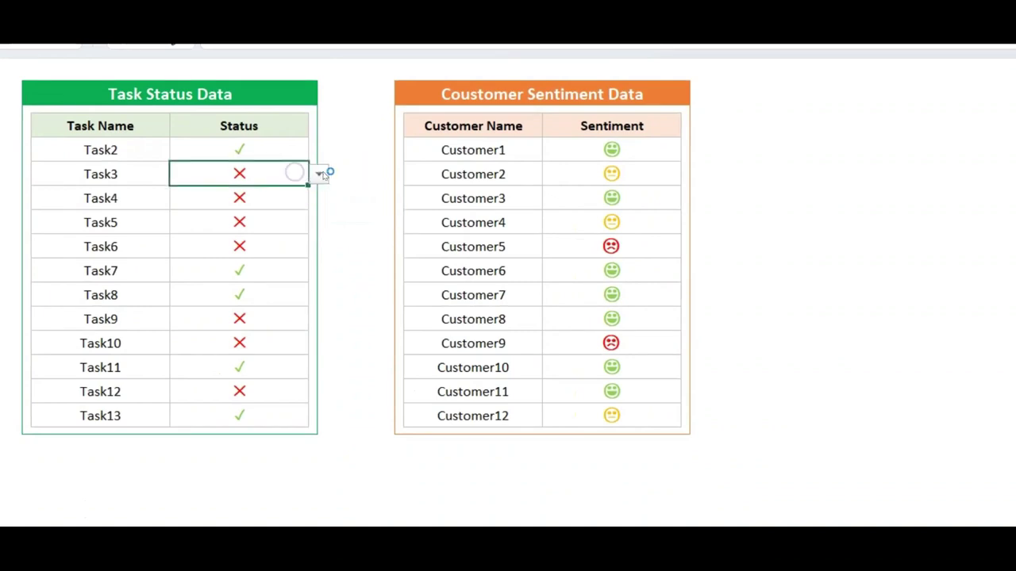
{"action": "left_click", "coordinate": [318, 174]}
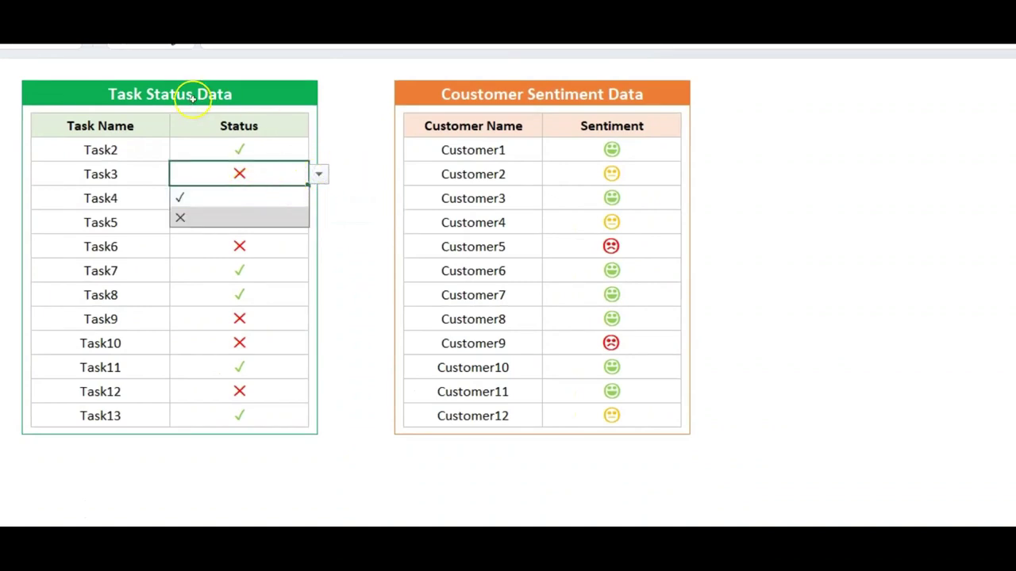
{"action": "left_click", "coordinate": [248, 125]}
{"action": "left_click", "coordinate": [261, 217]}
{"action": "left_click", "coordinate": [319, 223]}
{"action": "left_click", "coordinate": [254, 245]}
{"action": "left_click", "coordinate": [261, 319]}
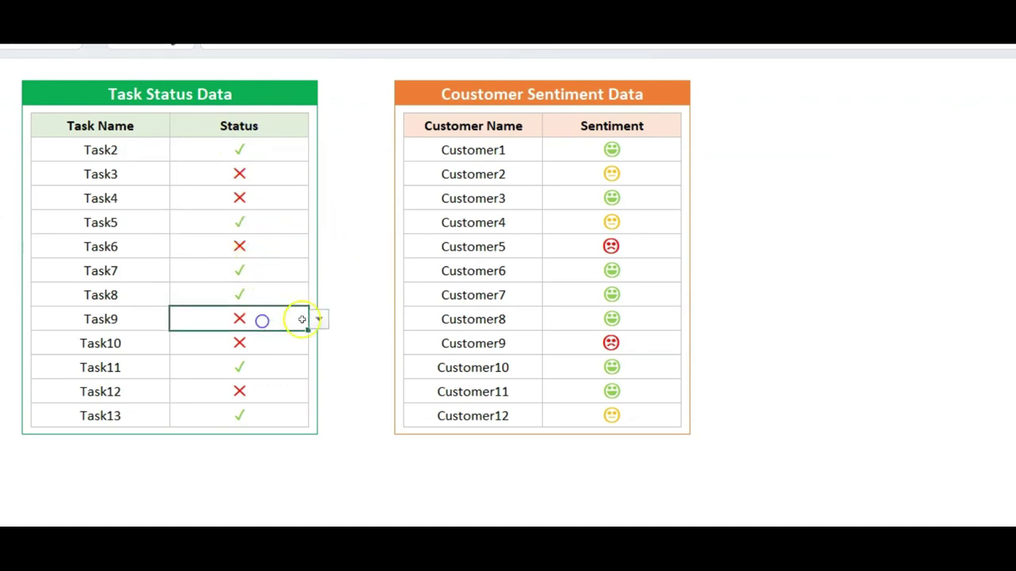
{"action": "left_click", "coordinate": [319, 318]}
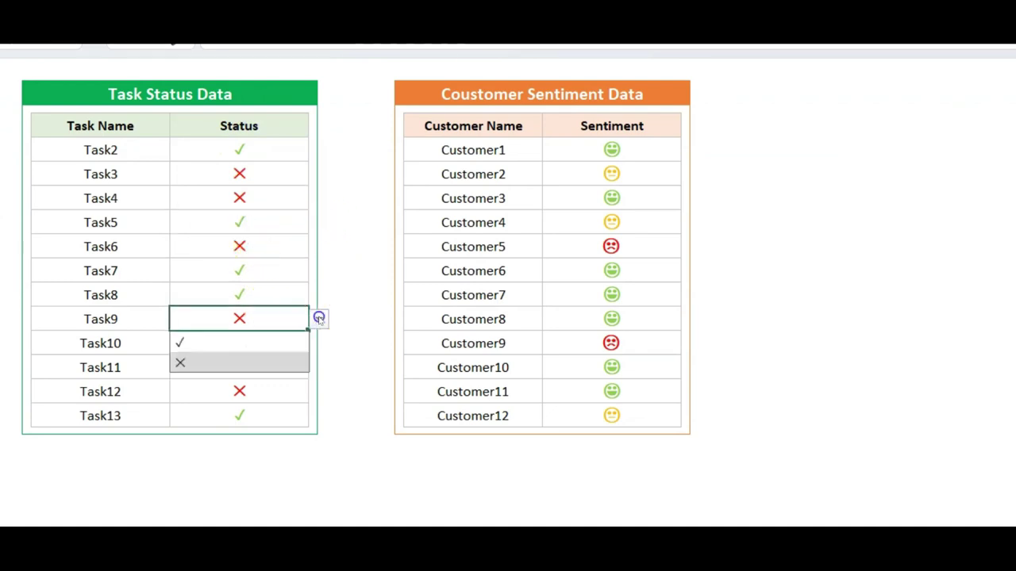
{"action": "left_click", "coordinate": [196, 361]}
- Set the sentiments of Customer4 to happy, Customer7 to neutral and Customer11 to sad
{"action": "left_click", "coordinate": [627, 128]}
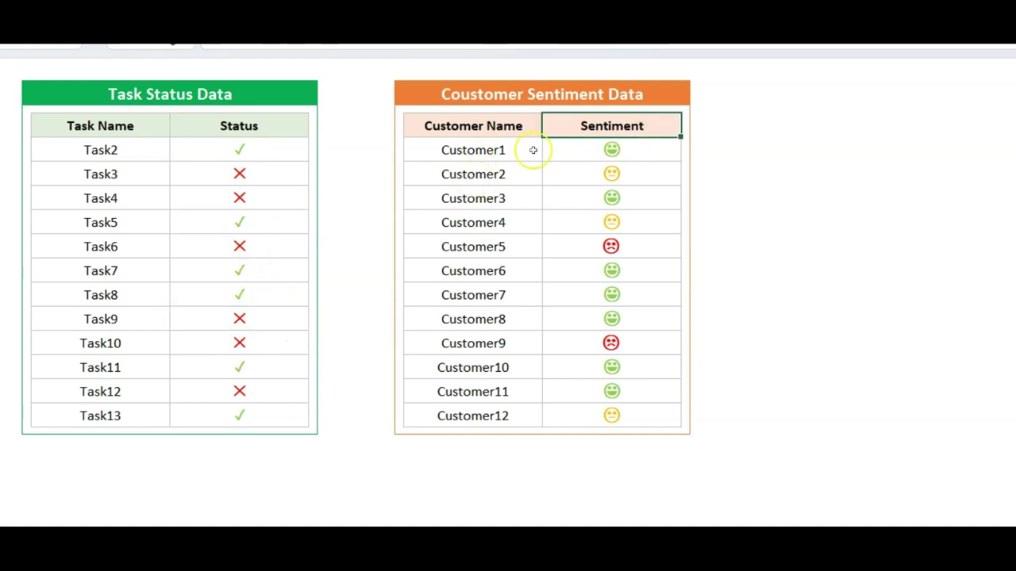
{"action": "left_click", "coordinate": [637, 194]}
{"action": "left_click", "coordinate": [627, 222]}
{"action": "left_click", "coordinate": [691, 222]}
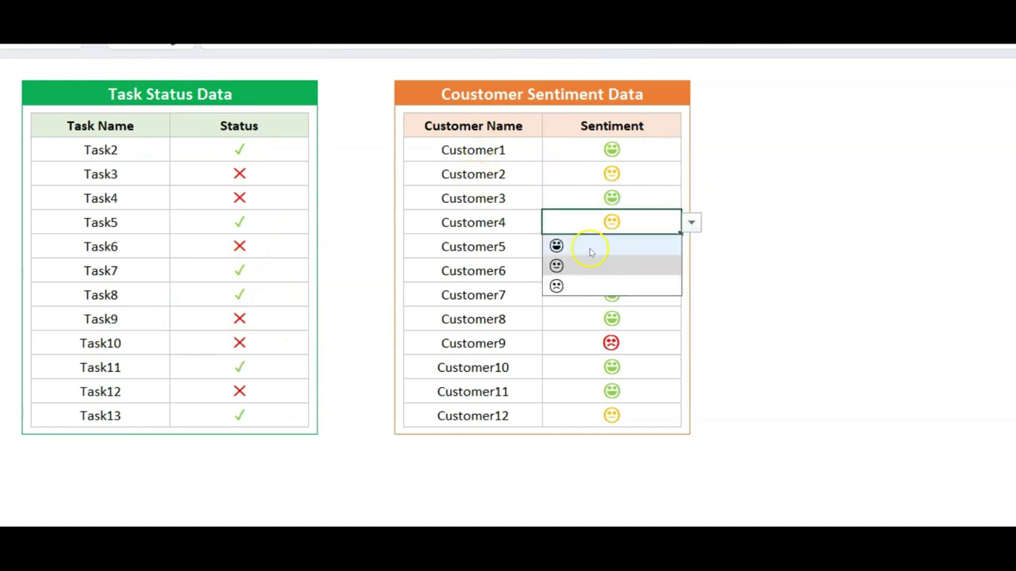
{"action": "left_click", "coordinate": [583, 245]}
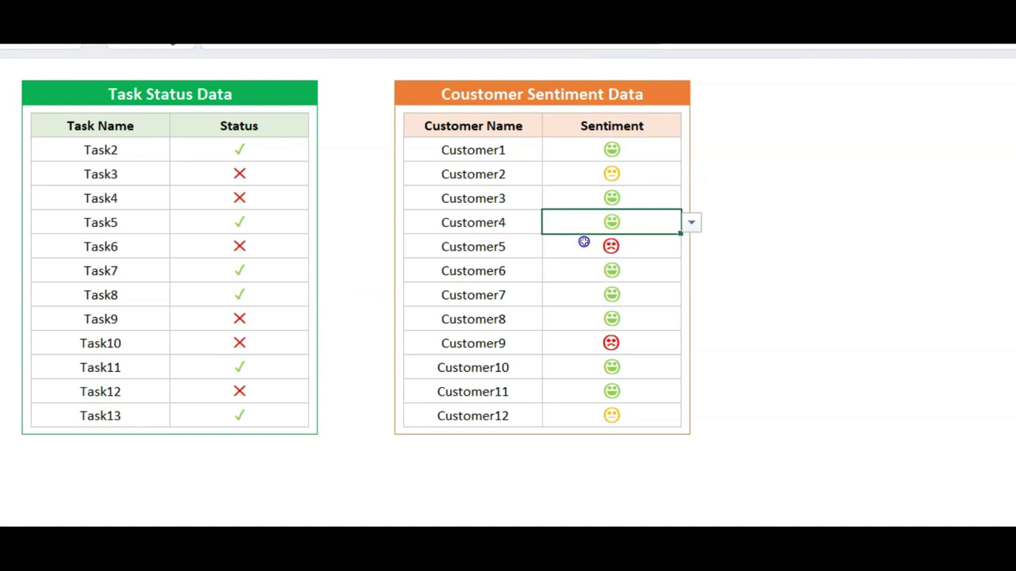
{"action": "left_click", "coordinate": [647, 292]}
{"action": "left_click", "coordinate": [691, 294]}
{"action": "left_click", "coordinate": [611, 338]}
{"action": "left_click", "coordinate": [643, 387]}
{"action": "left_click", "coordinate": [691, 392]}
{"action": "left_click", "coordinate": [583, 449]}
{"action": "left_click", "coordinate": [805, 270]}
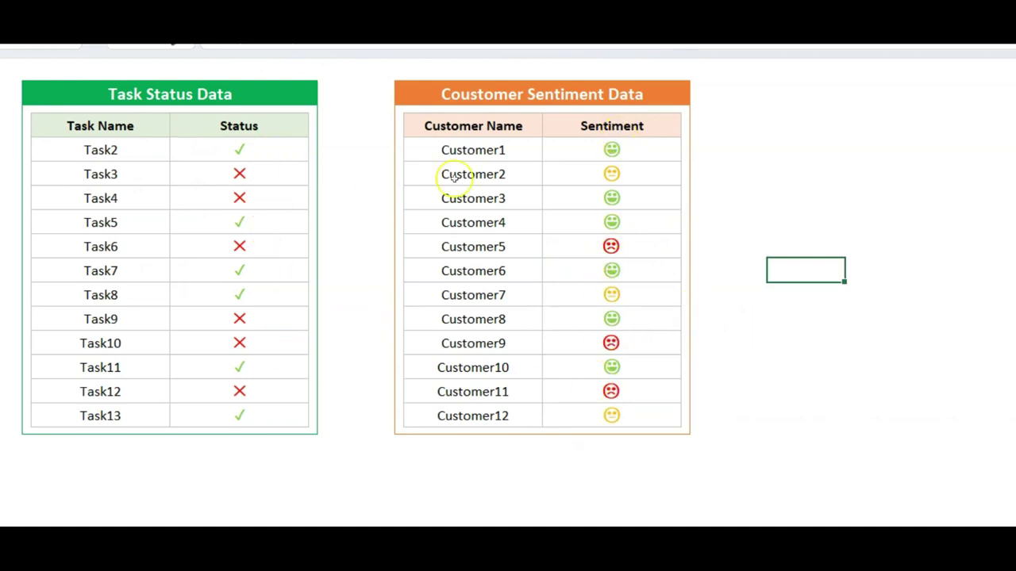
{"action": "left_click", "coordinate": [799, 164]}
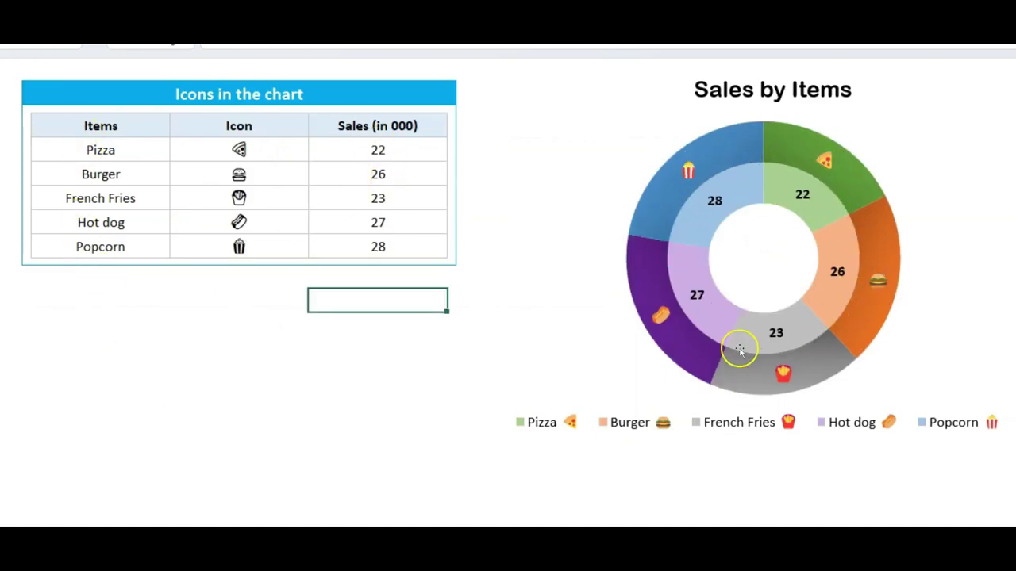
{"action": "left_click_drag", "start_coordinate": [117, 127], "coordinate": [114, 249]}
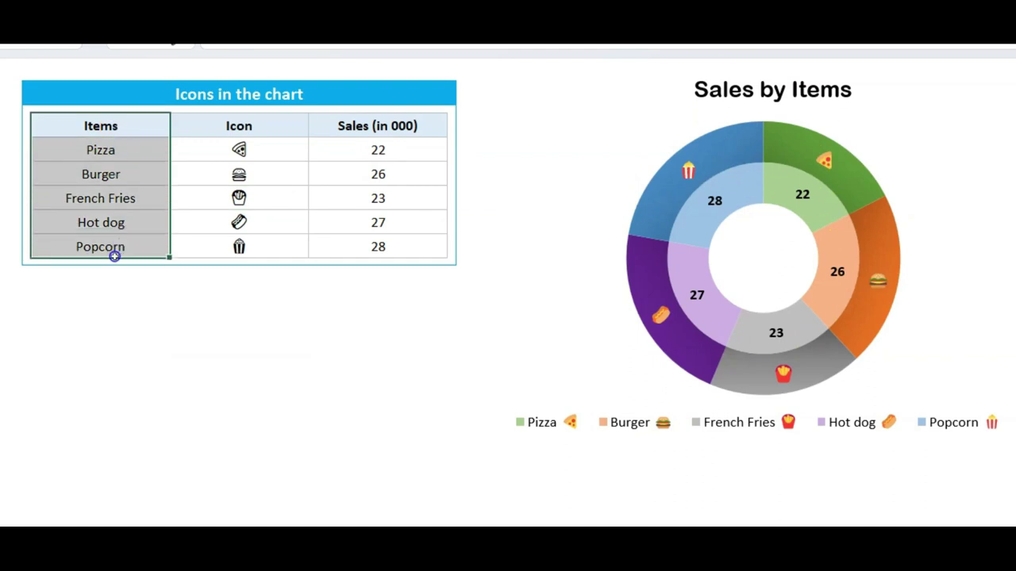
{"action": "left_click", "coordinate": [378, 127]}
{"action": "left_click_drag", "start_coordinate": [378, 127], "coordinate": [392, 257]}
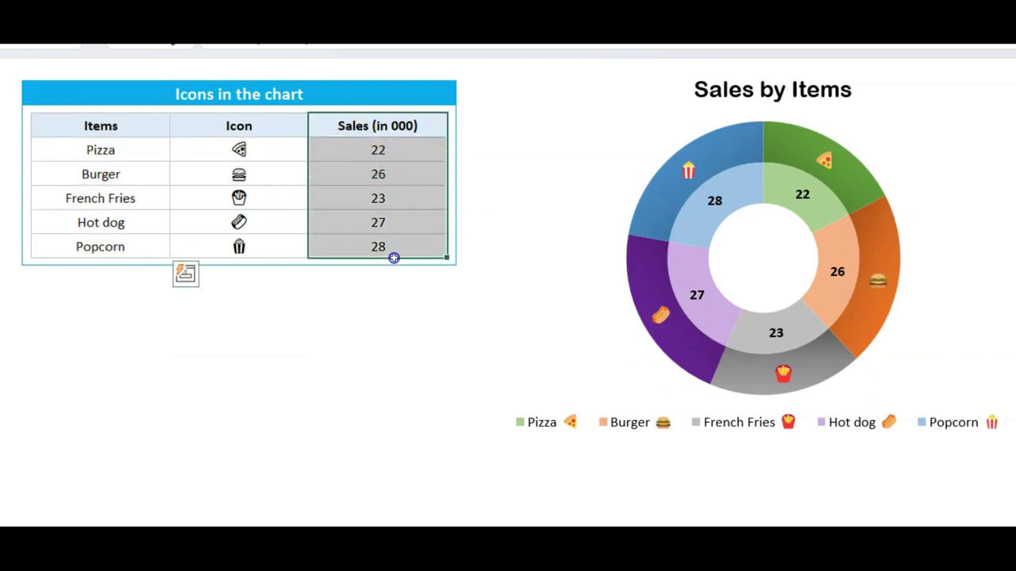
{"action": "left_click", "coordinate": [385, 333]}
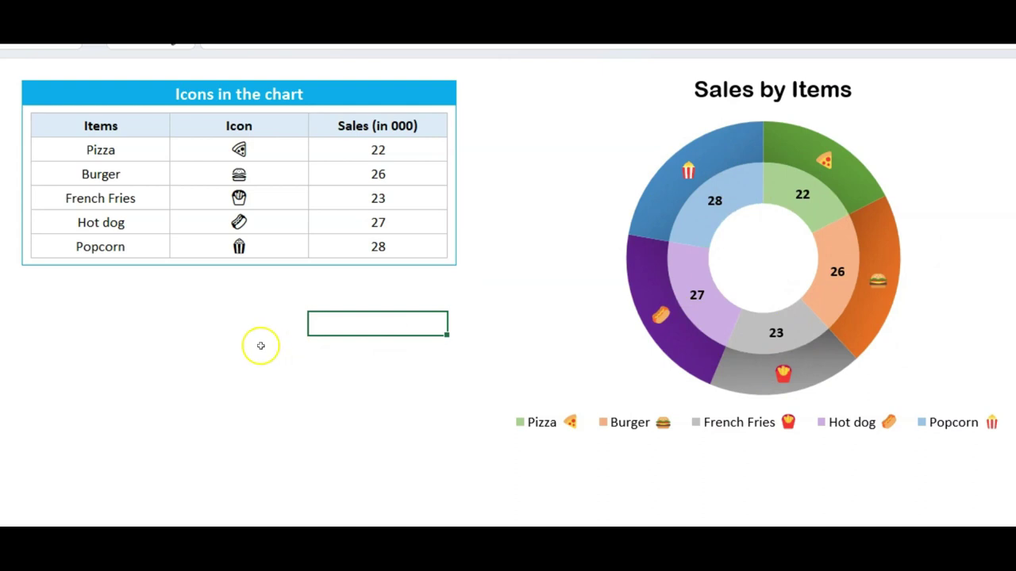
{"action": "left_click", "coordinate": [246, 526]}
- Copy the Task Status table and paste it as values only into Sheet1 cell B2
{"action": "left_click", "coordinate": [251, 484]}
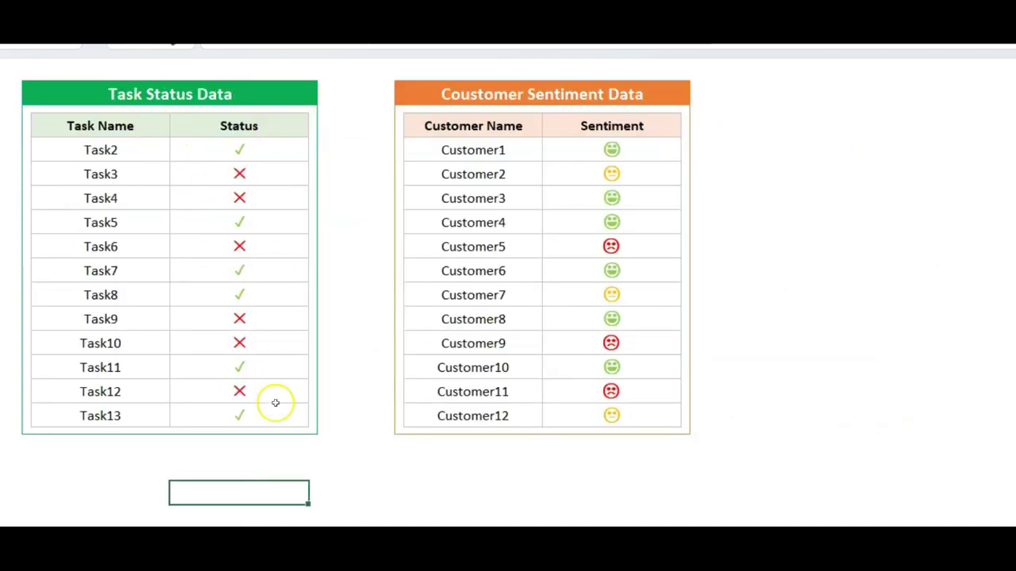
{"action": "left_click_drag", "start_coordinate": [100, 127], "coordinate": [260, 408]}
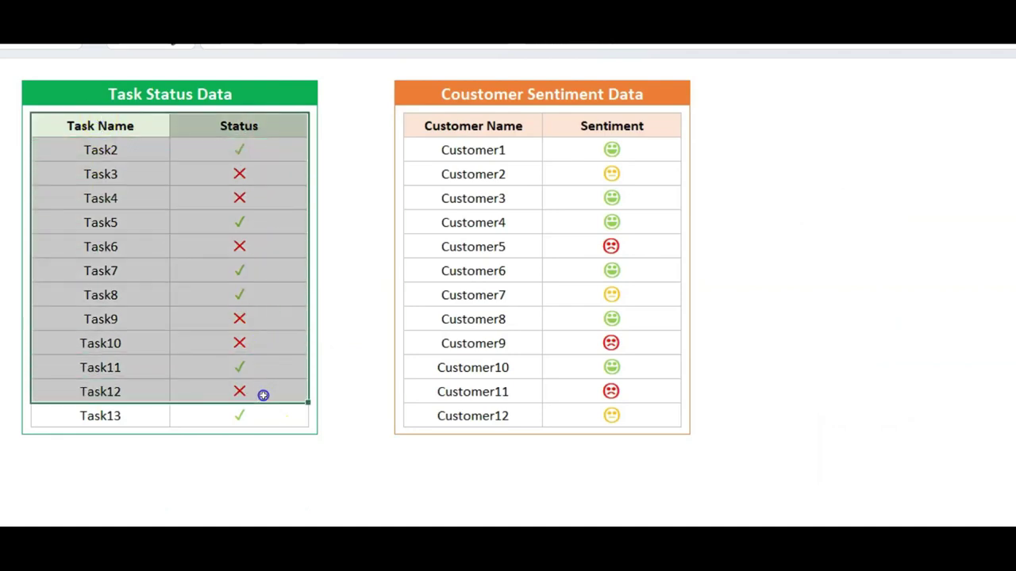
{"action": "key", "text": "ctrl+c"}
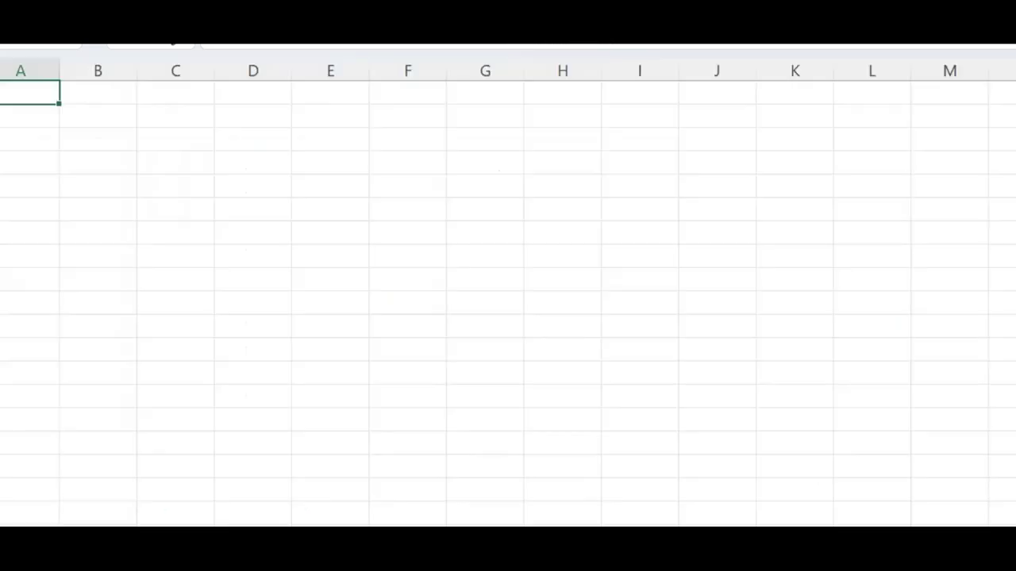
{"action": "left_click", "coordinate": [98, 211]}
{"action": "key", "text": "alt+e"}
{"action": "key", "text": "s"}
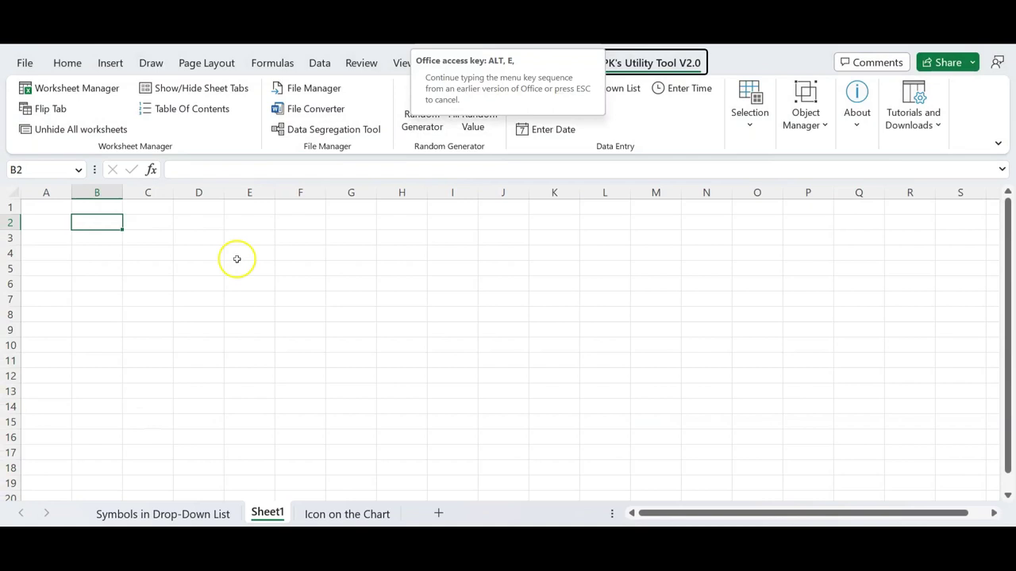
{"action": "left_click", "coordinate": [407, 447]}
- Clear the pasted Status entries and widen columns B and C so Task Name fits
{"action": "left_click_drag", "start_coordinate": [164, 238], "coordinate": [164, 407]}
{"action": "key", "text": "Delete"}
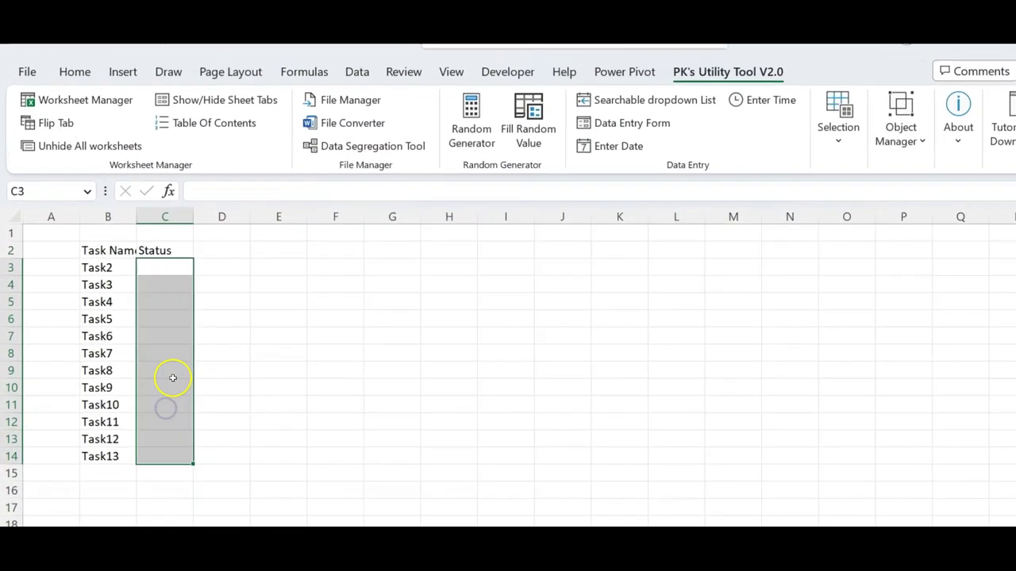
{"action": "left_click_drag", "start_coordinate": [317, 363], "coordinate": [277, 348]}
{"action": "left_click_drag", "start_coordinate": [140, 260], "coordinate": [160, 472]}
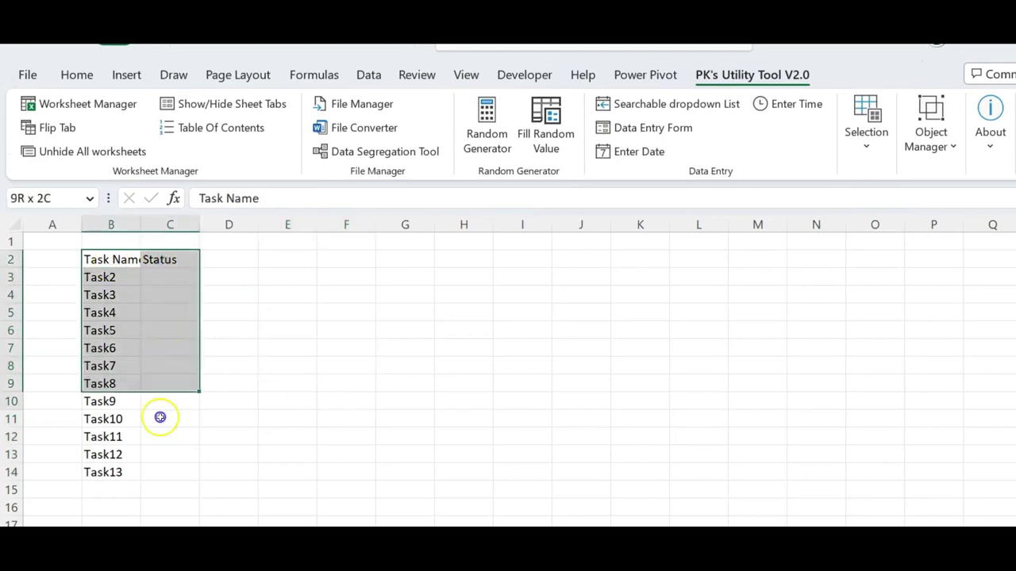
{"action": "left_click_drag", "start_coordinate": [199, 225], "coordinate": [243, 227]}
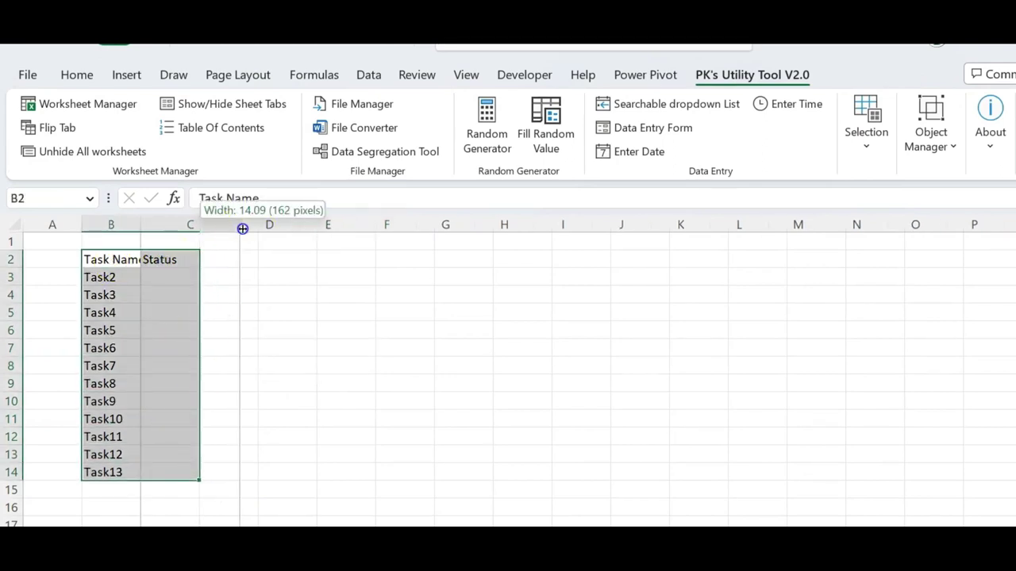
{"action": "left_click_drag", "start_coordinate": [141, 225], "coordinate": [205, 230]}
{"action": "left_click", "coordinate": [238, 294]}
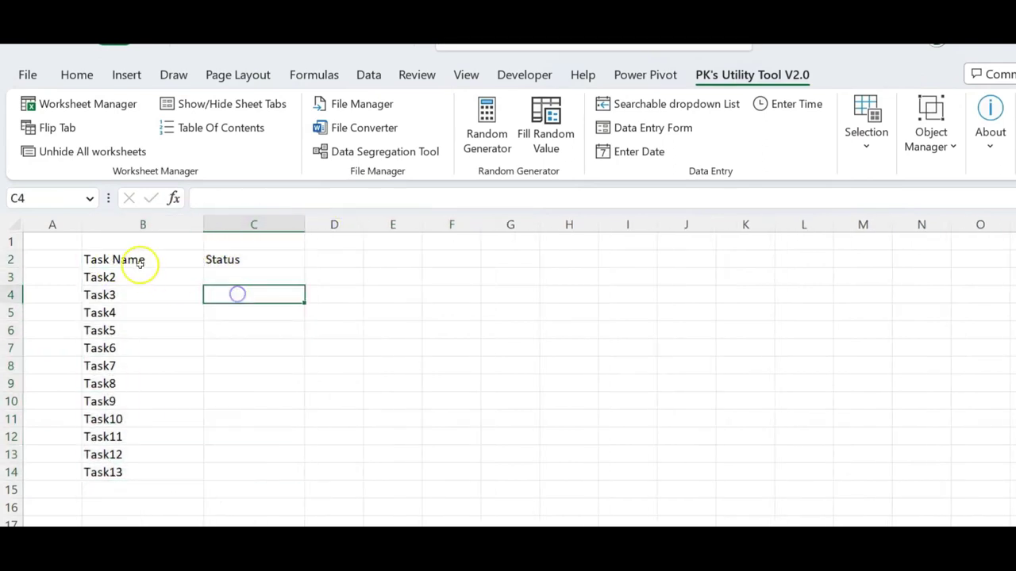
{"action": "left_click_drag", "start_coordinate": [127, 259], "coordinate": [234, 466]}
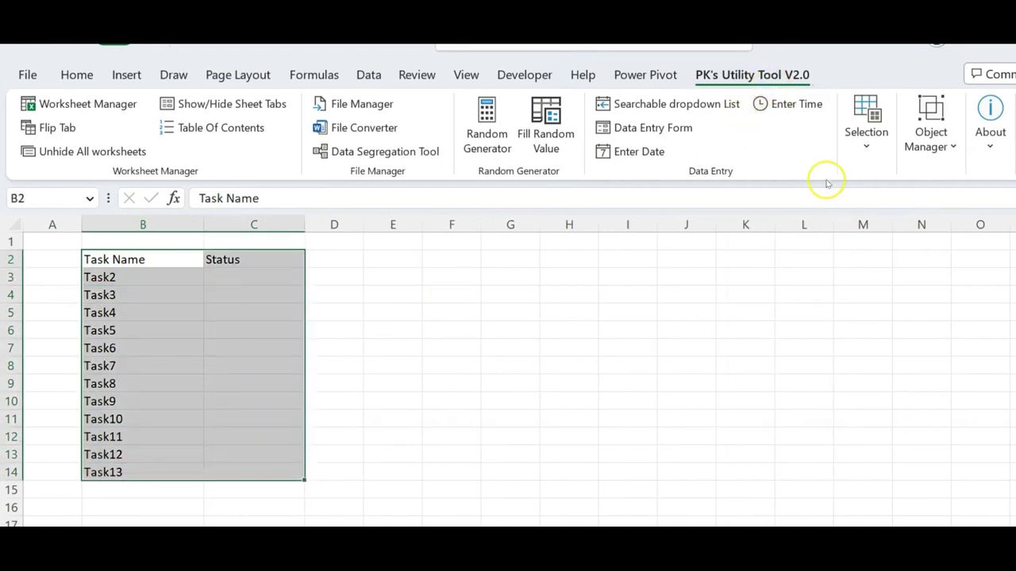
- Apply PK's Utility Tool Quick Formatting to B2:C14 with the first row as headers
{"action": "left_click", "coordinate": [868, 137]}
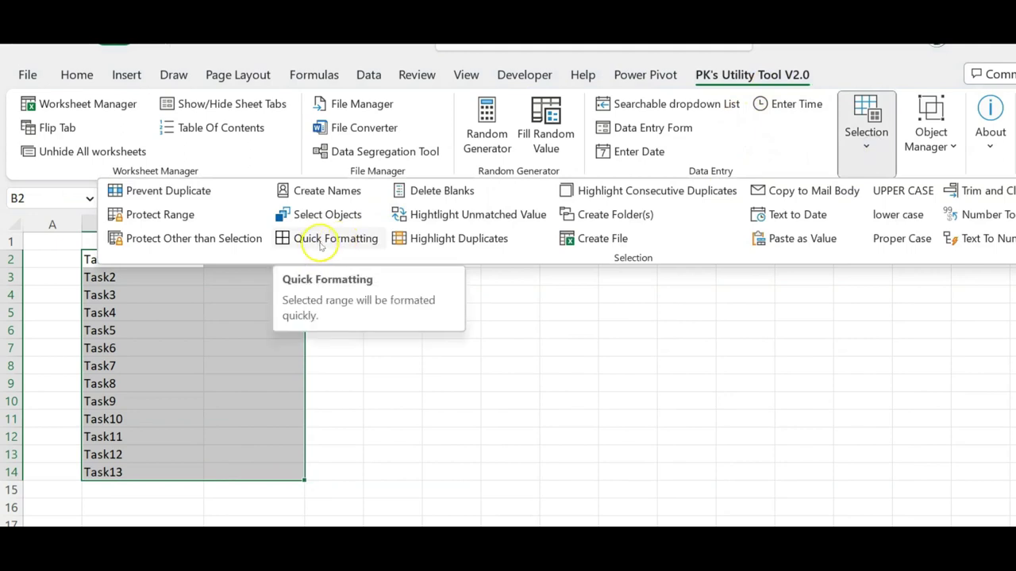
{"action": "left_click", "coordinate": [322, 239]}
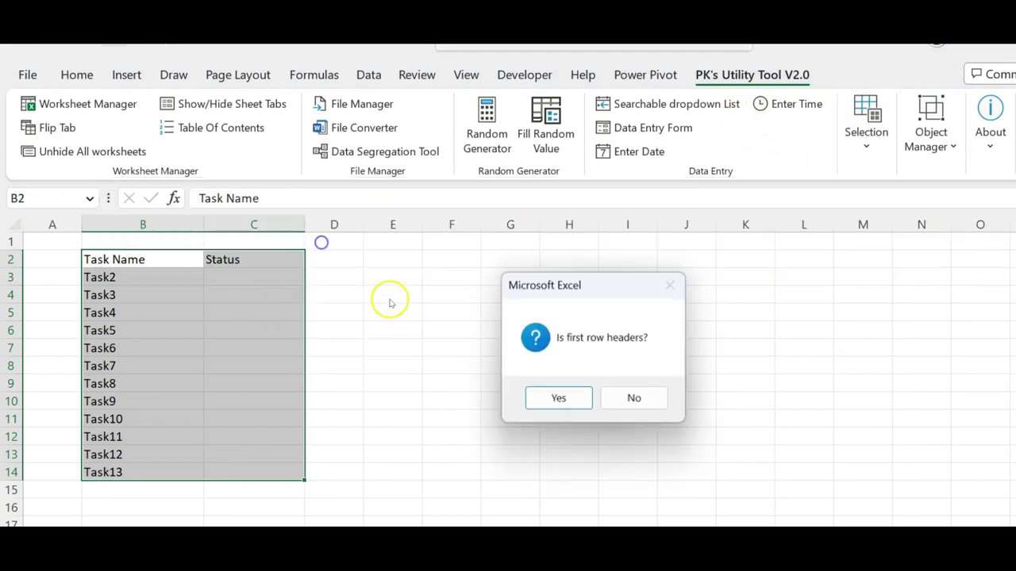
{"action": "left_click", "coordinate": [558, 399]}
{"action": "left_click", "coordinate": [630, 399]}
{"action": "left_click", "coordinate": [379, 354]}
{"action": "left_click_drag", "start_coordinate": [139, 262], "coordinate": [264, 477]}
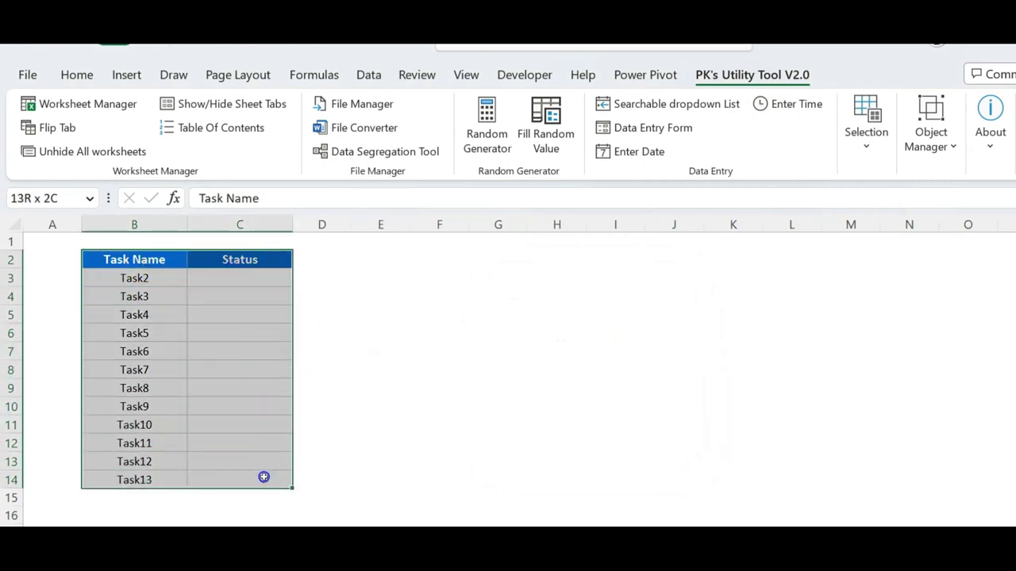
{"action": "left_click_drag", "start_coordinate": [248, 279], "coordinate": [269, 483]}
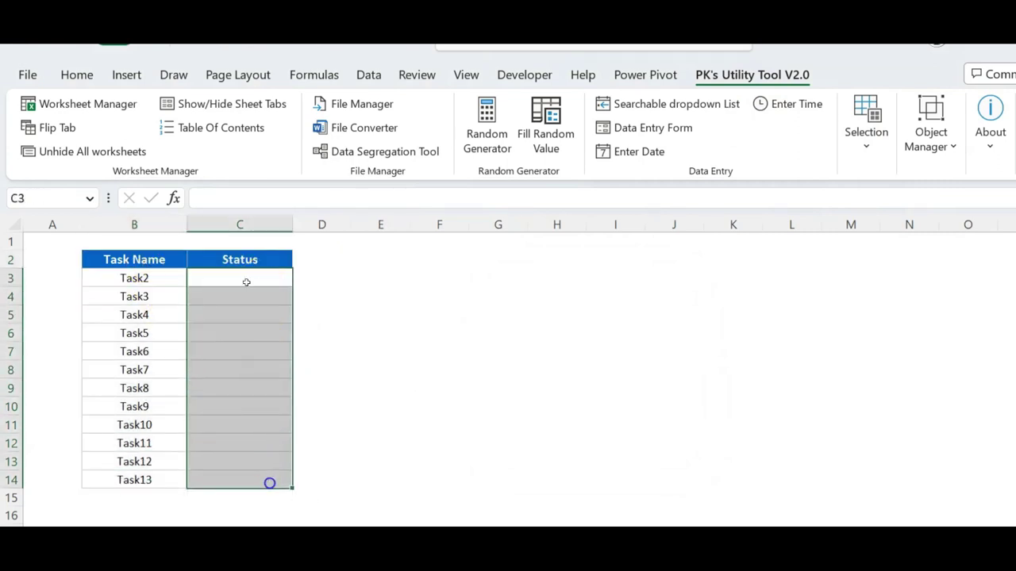
{"action": "left_click_drag", "start_coordinate": [246, 282], "coordinate": [267, 479]}
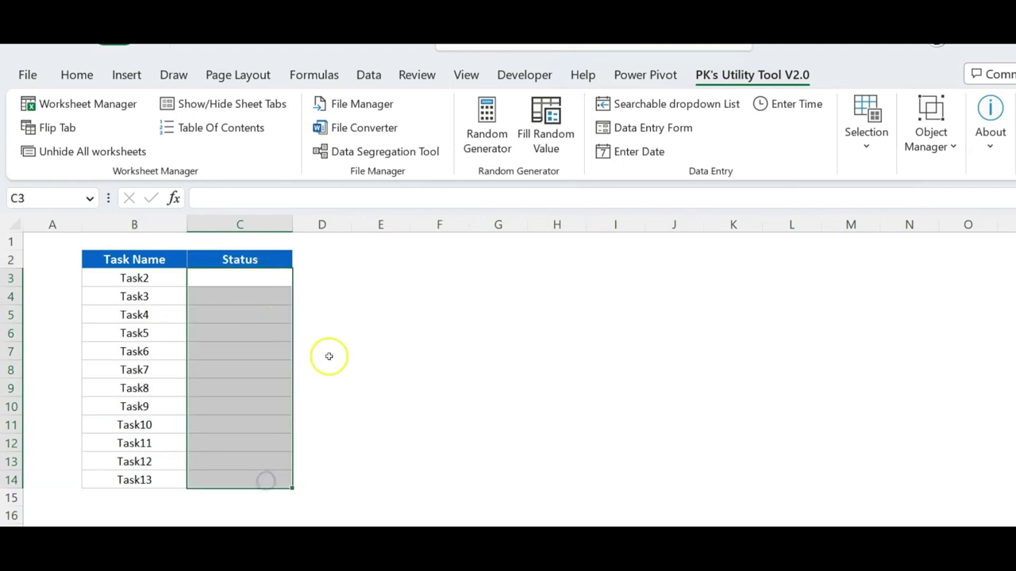
{"action": "left_click_drag", "start_coordinate": [246, 279], "coordinate": [243, 483]}
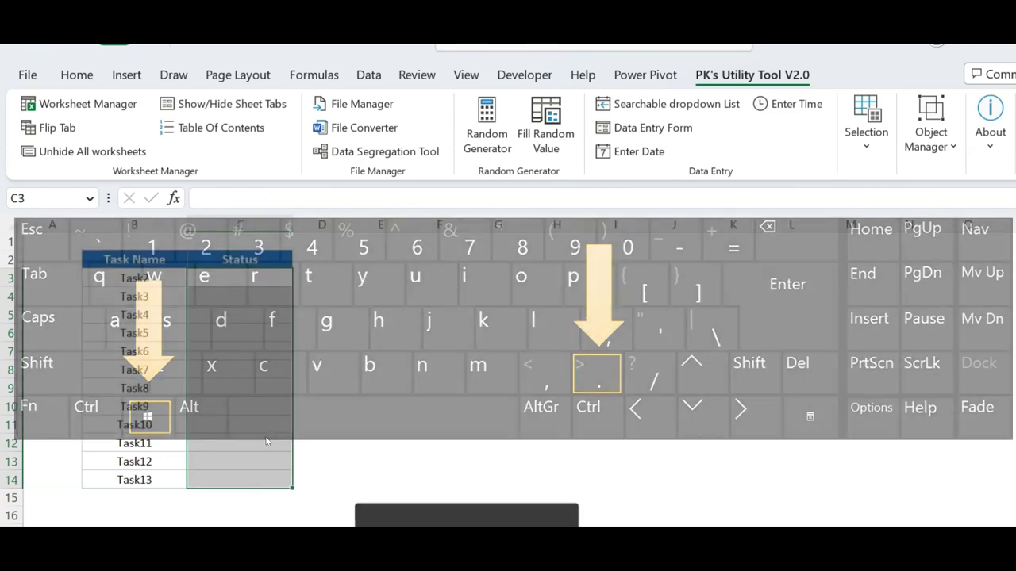
- Open the Windows emoji panel and find the General punctuation symbols
{"action": "key", "text": "super+period"}
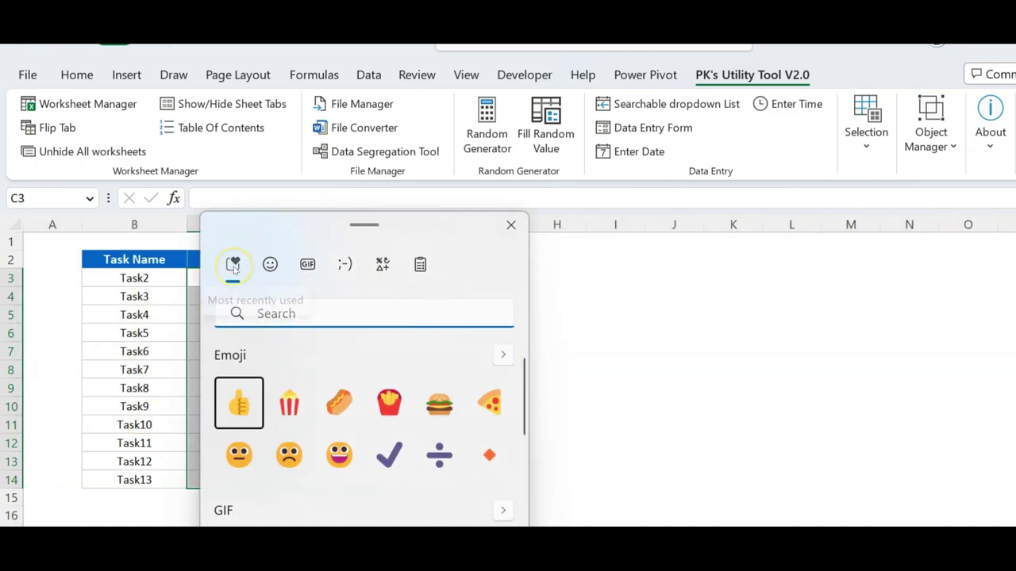
{"action": "scroll", "coordinate": [356, 453], "scroll_direction": "down", "scroll_amount": 2}
{"action": "scroll", "coordinate": [358, 457], "scroll_direction": "down", "scroll_amount": 4}
{"action": "scroll", "coordinate": [373, 454], "scroll_direction": "down", "scroll_amount": 1}
{"action": "scroll", "coordinate": [343, 476], "scroll_direction": "up", "scroll_amount": 2}
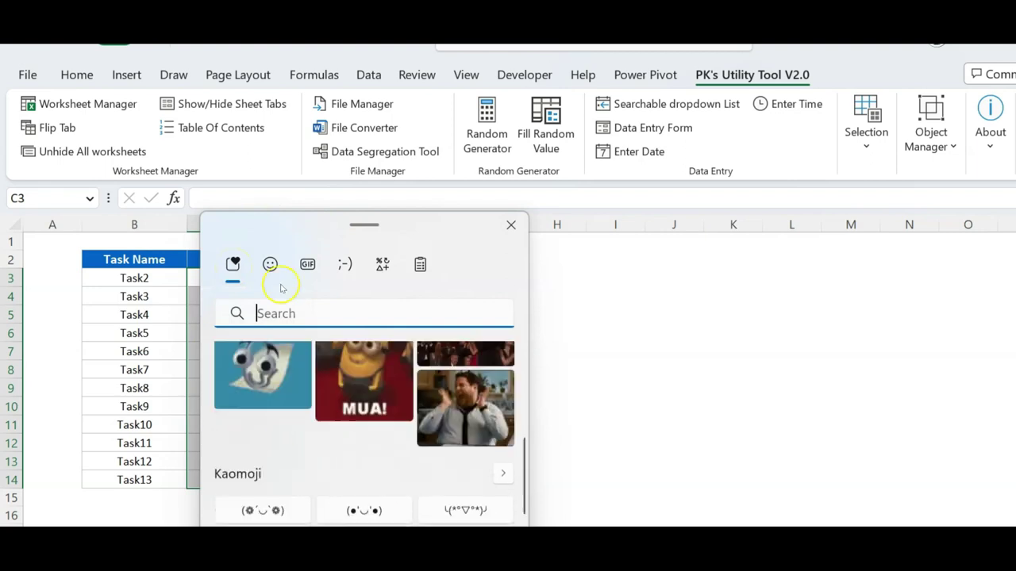
{"action": "left_click", "coordinate": [270, 265]}
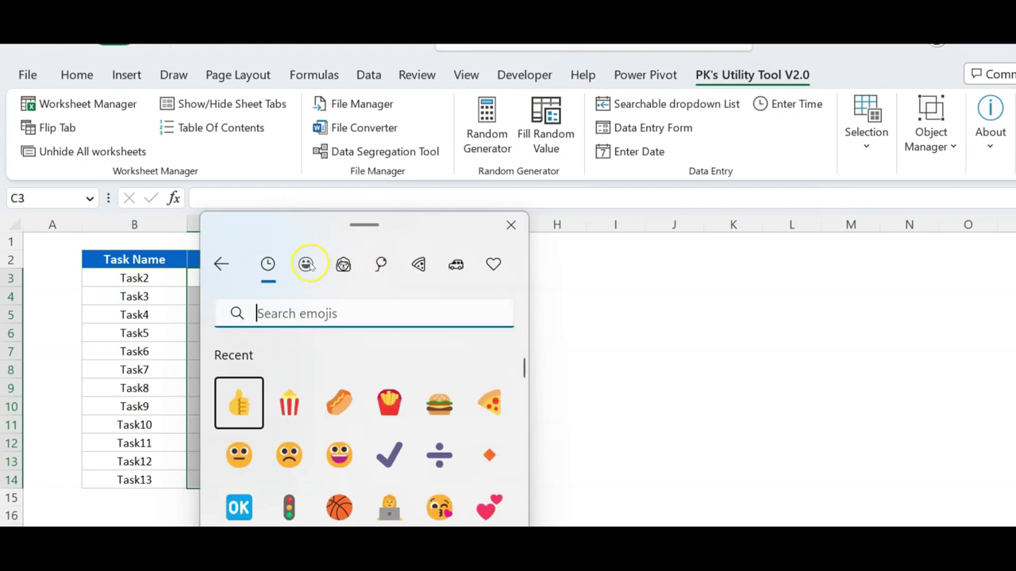
{"action": "left_click", "coordinate": [222, 264]}
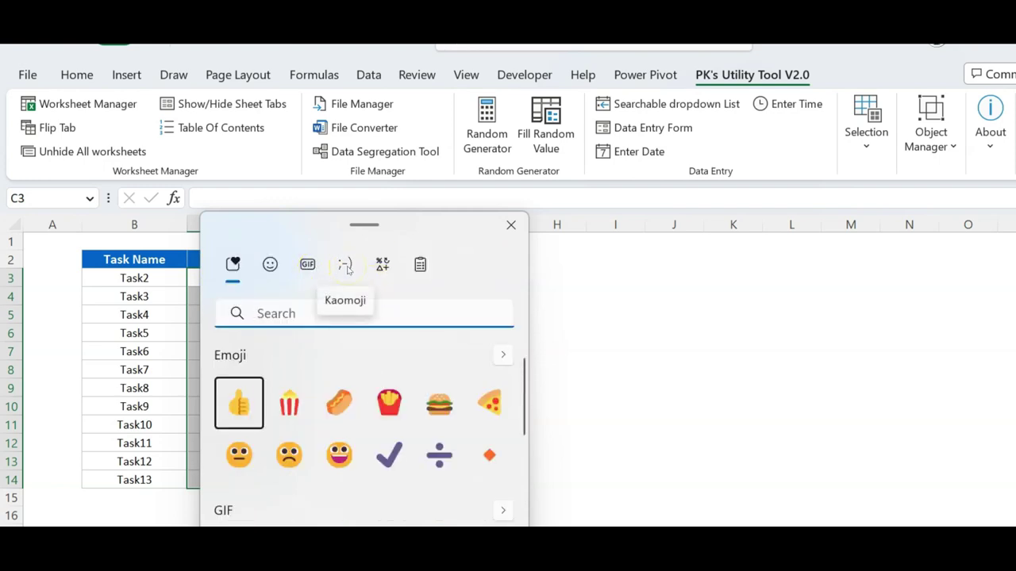
{"action": "left_click", "coordinate": [382, 269]}
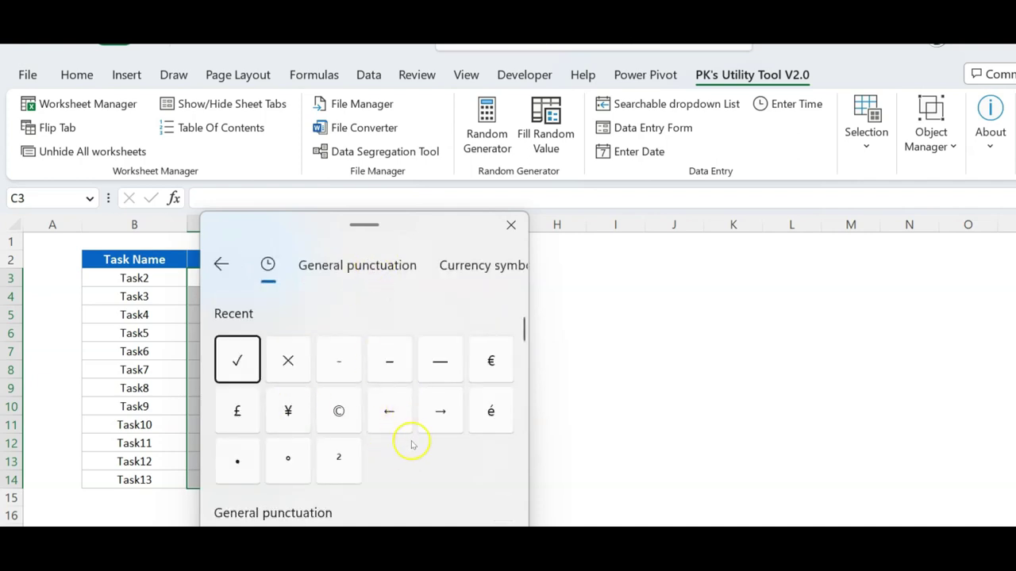
{"action": "scroll", "coordinate": [395, 452], "scroll_direction": "down", "scroll_amount": 3}
{"action": "scroll", "coordinate": [401, 460], "scroll_direction": "down", "scroll_amount": 2}
{"action": "scroll", "coordinate": [399, 453], "scroll_direction": "down", "scroll_amount": 2}
{"action": "scroll", "coordinate": [401, 454], "scroll_direction": "down", "scroll_amount": 3}
{"action": "scroll", "coordinate": [403, 458], "scroll_direction": "down", "scroll_amount": 2}
{"action": "scroll", "coordinate": [399, 451], "scroll_direction": "down", "scroll_amount": 2}
{"action": "scroll", "coordinate": [399, 451], "scroll_direction": "down", "scroll_amount": 2}
{"action": "scroll", "coordinate": [494, 437], "scroll_direction": "down", "scroll_amount": 1}
{"action": "scroll", "coordinate": [494, 436], "scroll_direction": "down", "scroll_amount": 1}
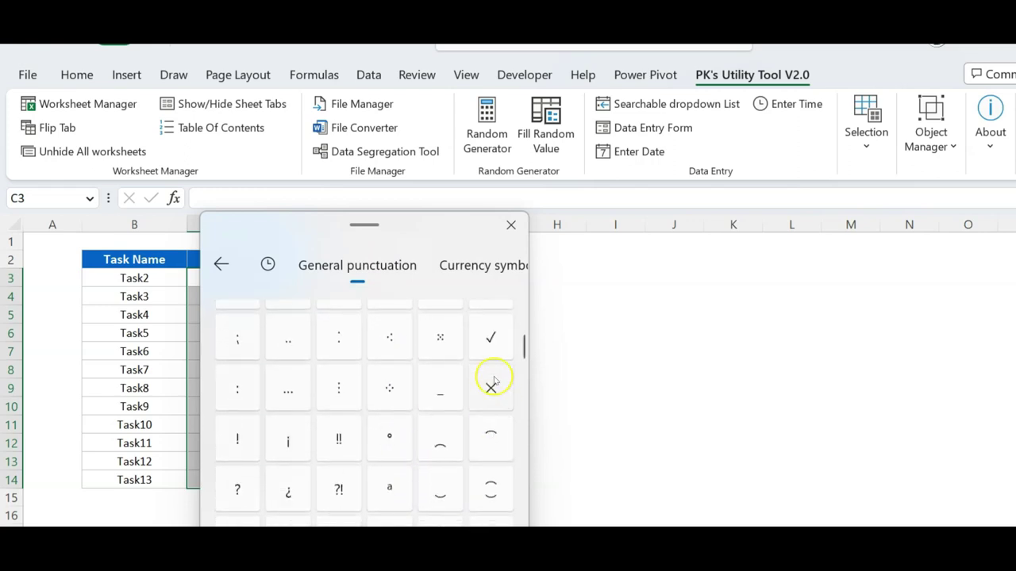
- Insert ✓ and × into C3 separated by a comma, giving ✓,X
{"action": "left_click", "coordinate": [498, 343]}
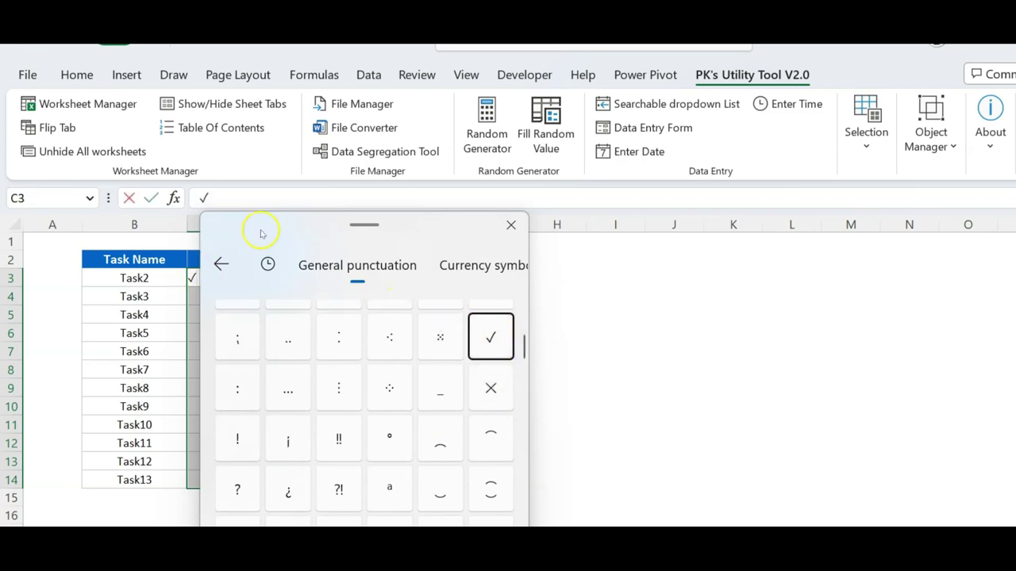
{"action": "left_click_drag", "start_coordinate": [261, 234], "coordinate": [392, 221]}
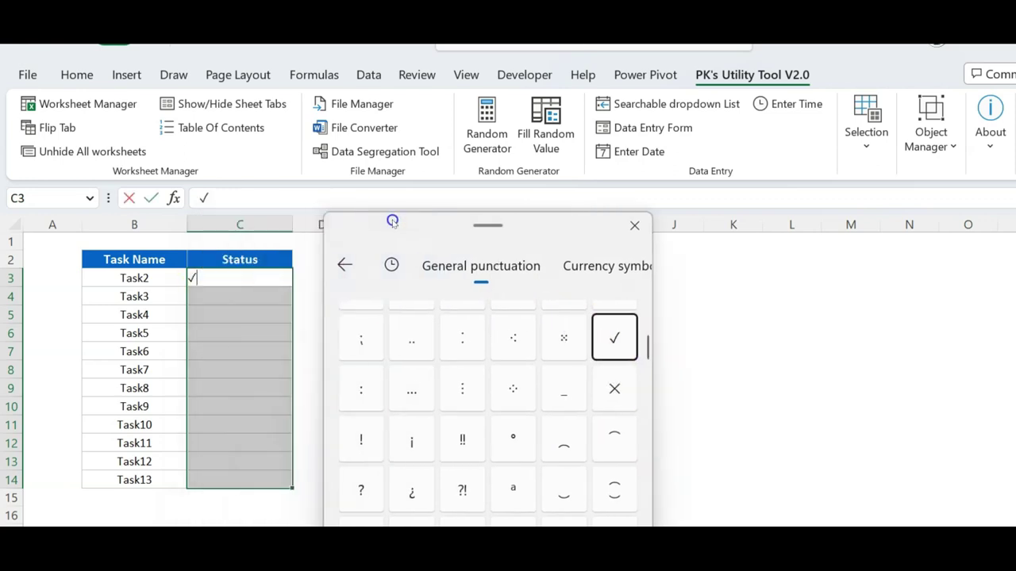
{"action": "left_click", "coordinate": [612, 399]}
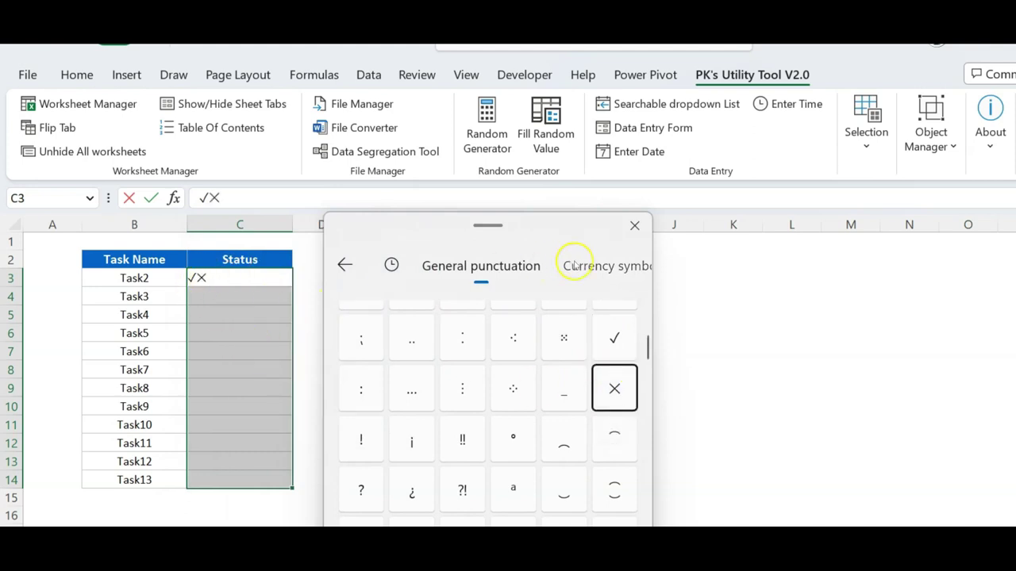
{"action": "left_click", "coordinate": [635, 229]}
{"action": "left_click", "coordinate": [431, 317]}
{"action": "left_click", "coordinate": [243, 278]}
{"action": "type", "text": ","}
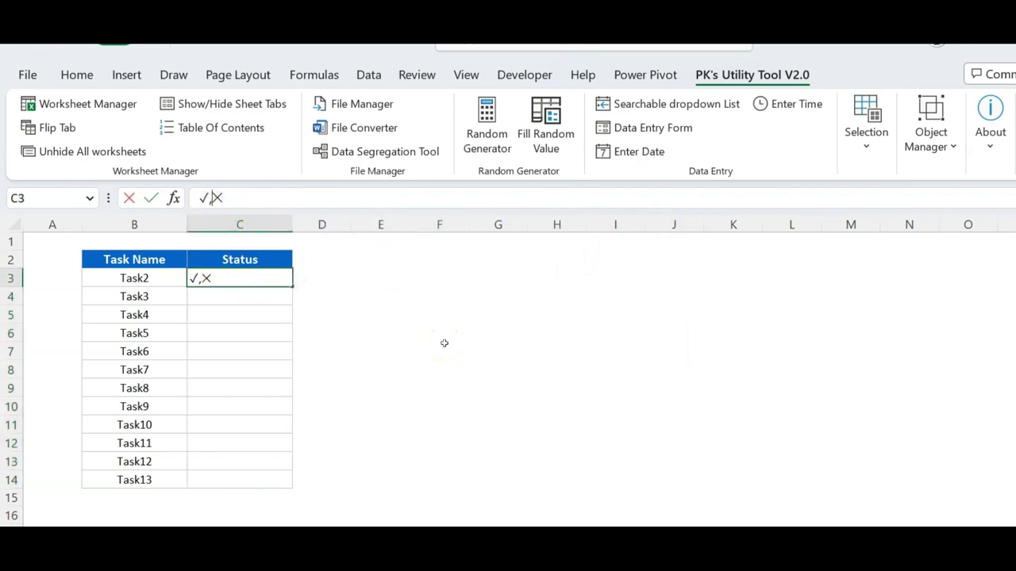
{"action": "key", "text": "Return"}
- Restrict Status cells C3:C14 to a Data Validation list with source ✓,X
{"action": "left_click", "coordinate": [245, 275]}
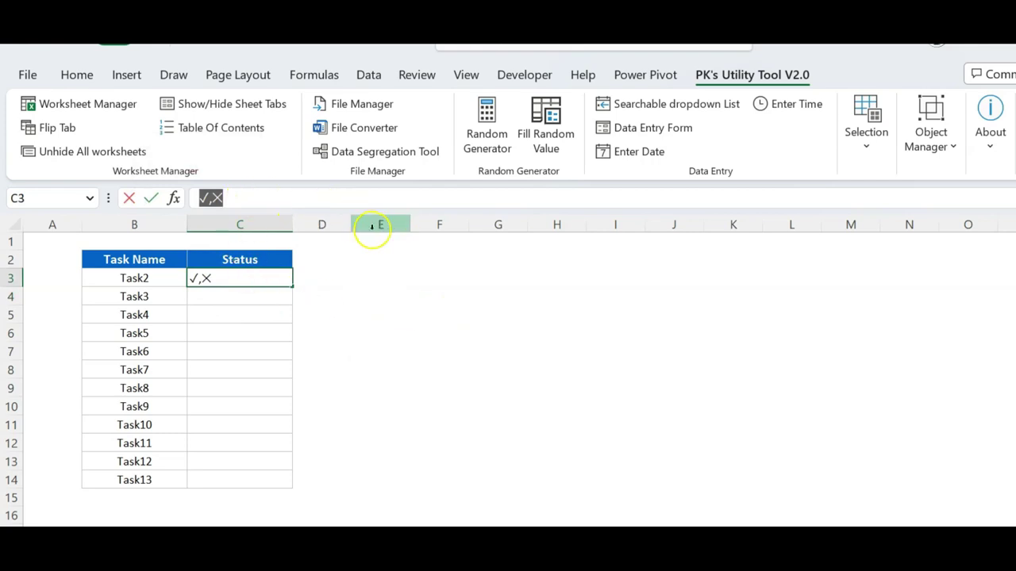
{"action": "left_click", "coordinate": [381, 296]}
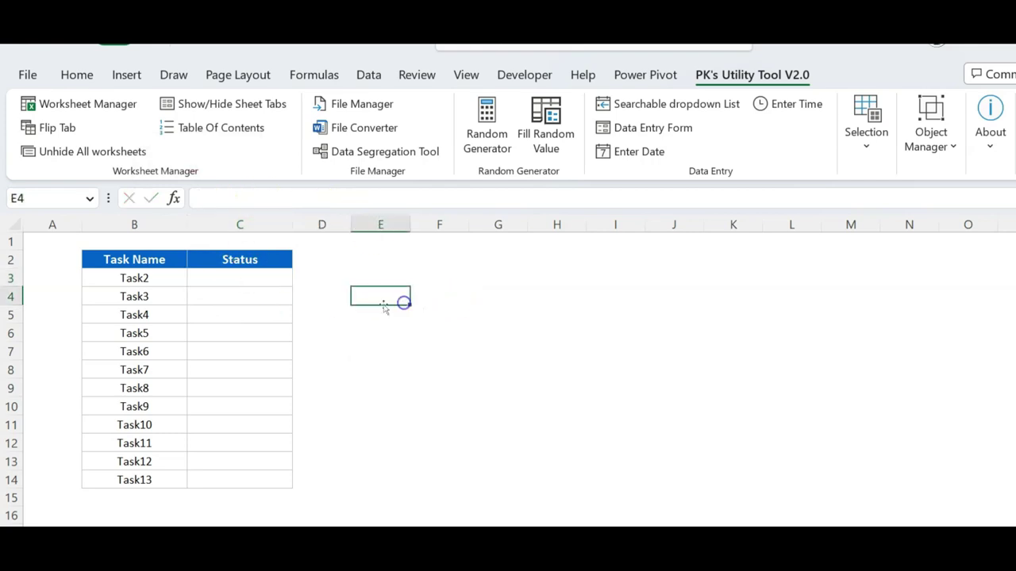
{"action": "left_click_drag", "start_coordinate": [240, 278], "coordinate": [243, 484]}
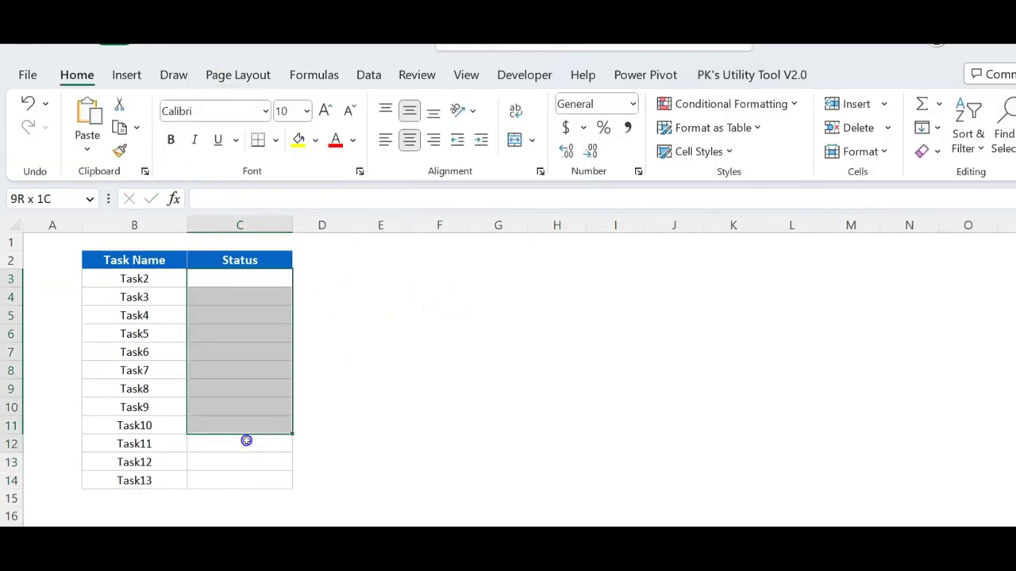
{"action": "left_click", "coordinate": [379, 75]}
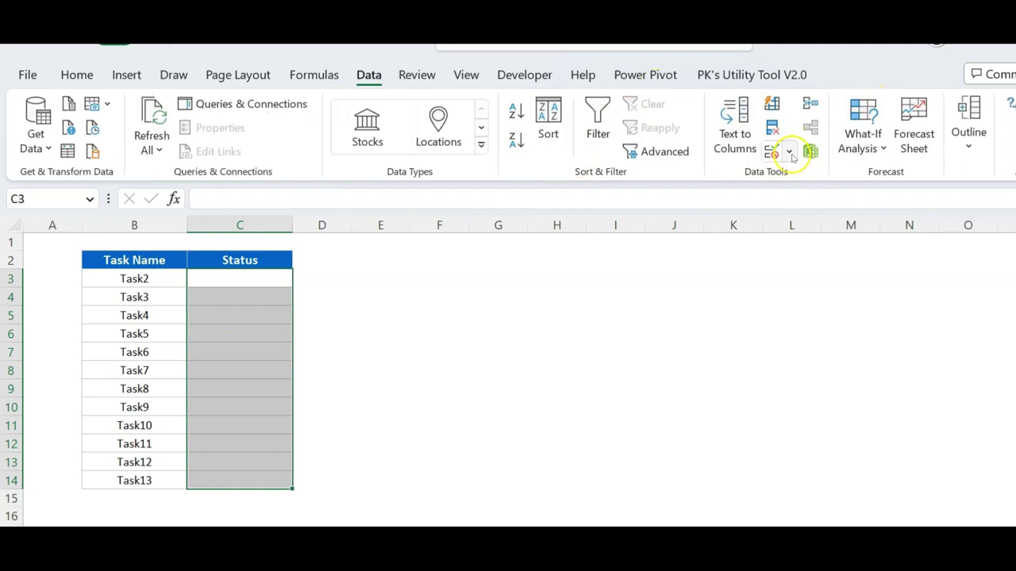
{"action": "left_click", "coordinate": [790, 152]}
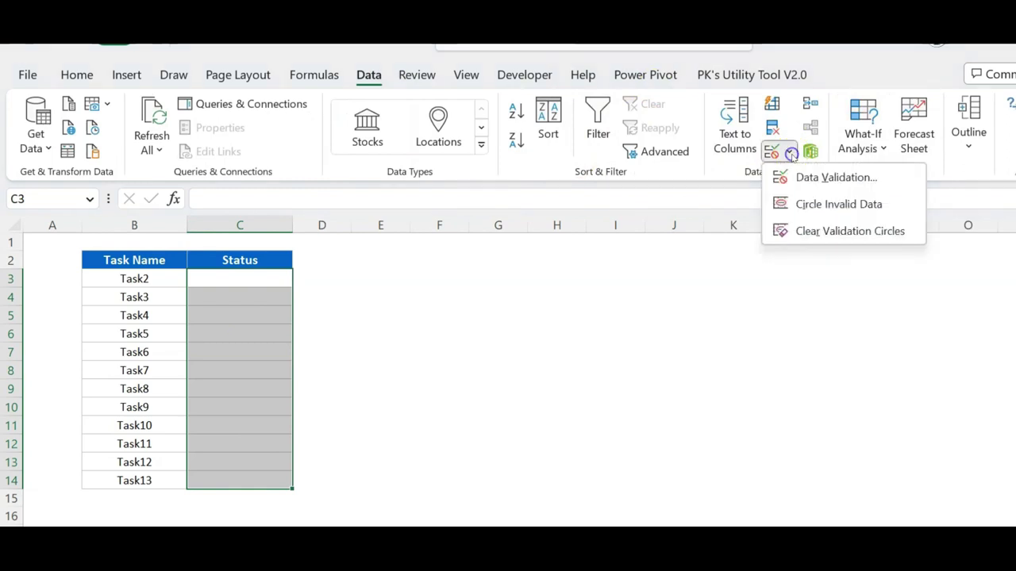
{"action": "left_click", "coordinate": [826, 178]}
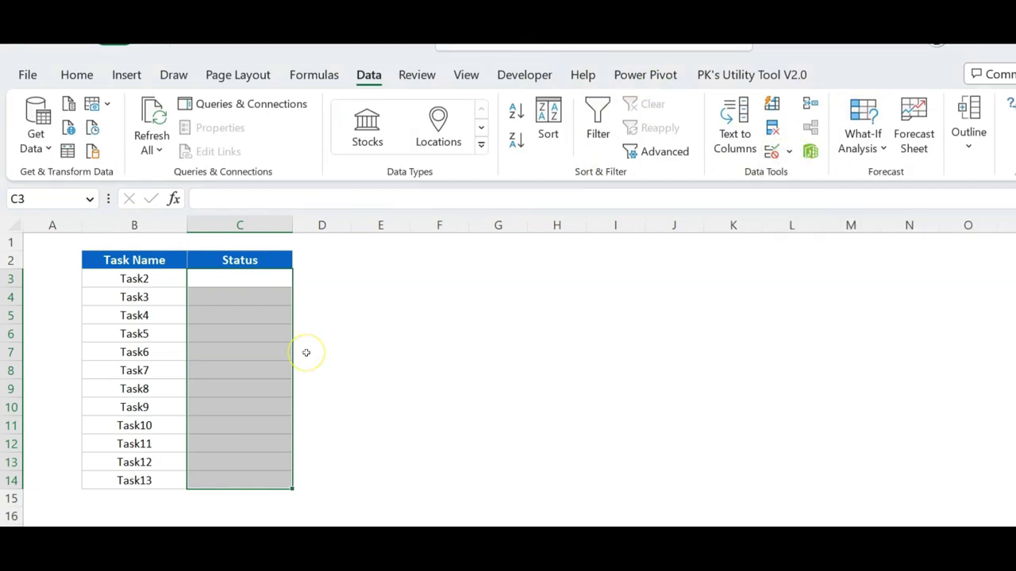
{"action": "key", "text": "alt+d"}
{"action": "key", "text": "l"}
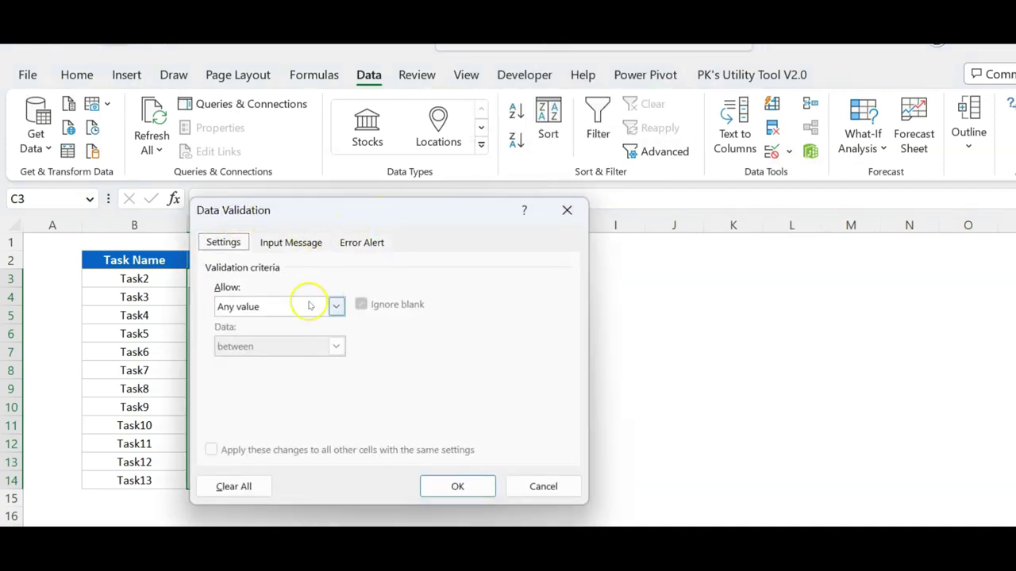
{"action": "left_click", "coordinate": [270, 306]}
{"action": "left_click", "coordinate": [265, 361]}
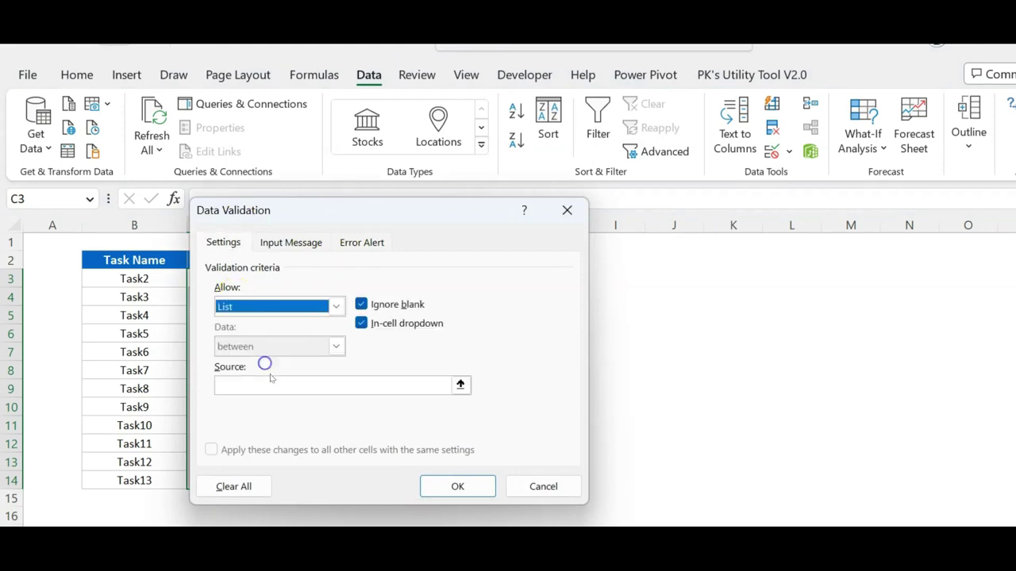
{"action": "left_click", "coordinate": [270, 382]}
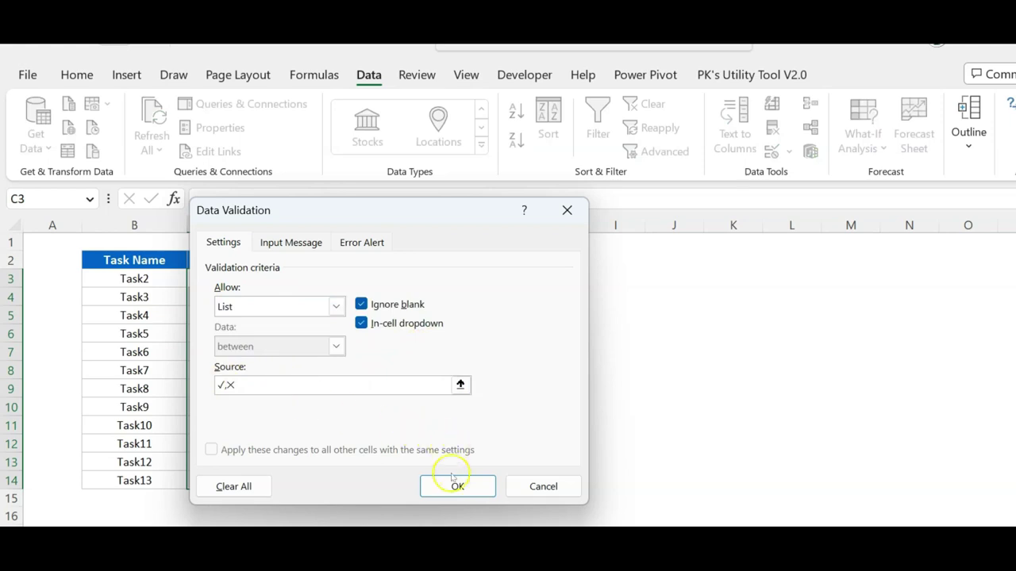
{"action": "left_click", "coordinate": [455, 486]}
{"action": "left_click", "coordinate": [440, 372]}
- Mark Task2 with a tick and Task3 and Task6 with crosses
{"action": "left_click", "coordinate": [263, 285]}
{"action": "left_click", "coordinate": [300, 279]}
{"action": "left_click", "coordinate": [273, 296]}
{"action": "left_click", "coordinate": [259, 302]}
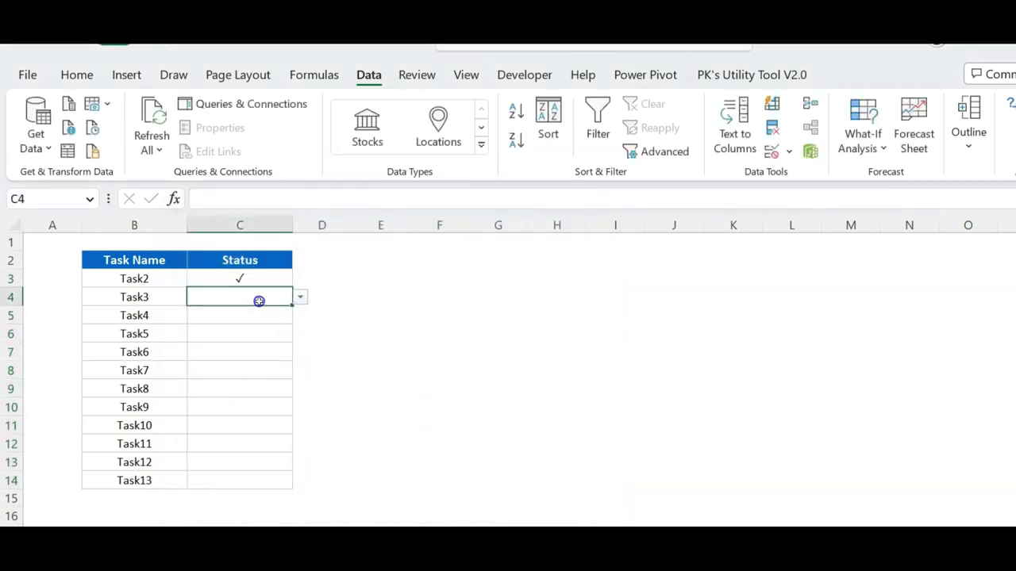
{"action": "left_click", "coordinate": [300, 297]}
{"action": "left_click", "coordinate": [262, 330]}
{"action": "left_click", "coordinate": [251, 351]}
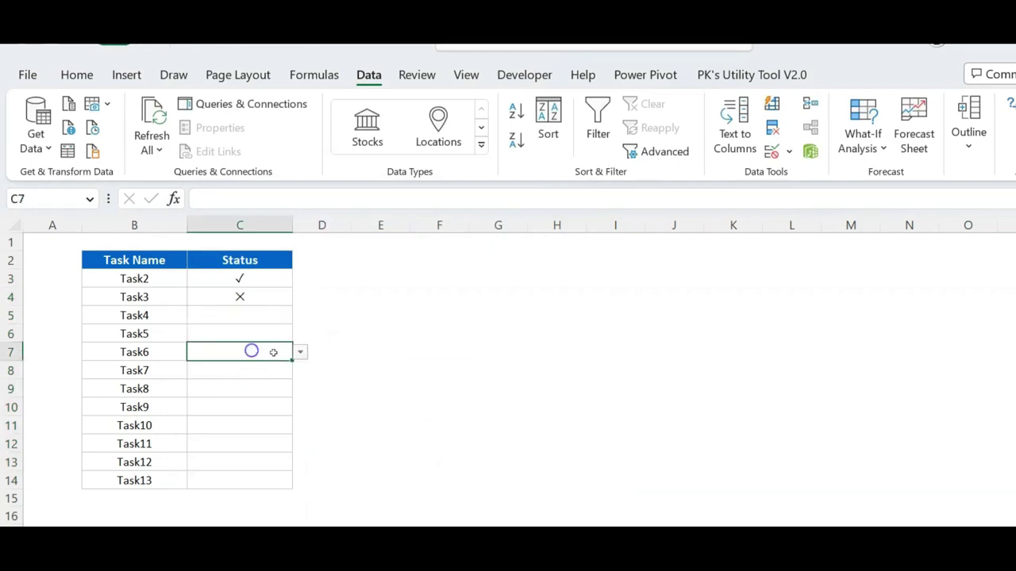
{"action": "left_click", "coordinate": [300, 351]}
{"action": "left_click", "coordinate": [262, 379]}
- Mark Task4 with a tick and Task9 and Task7 with crosses
{"action": "left_click", "coordinate": [262, 316]}
{"action": "left_click", "coordinate": [301, 317]}
{"action": "left_click", "coordinate": [246, 333]}
{"action": "left_click", "coordinate": [257, 404]}
{"action": "left_click", "coordinate": [300, 407]}
{"action": "left_click", "coordinate": [254, 435]}
{"action": "left_click", "coordinate": [262, 375]}
{"action": "left_click", "coordinate": [300, 370]}
{"action": "left_click", "coordinate": [252, 397]}
{"action": "left_click_drag", "start_coordinate": [263, 280], "coordinate": [247, 486]}
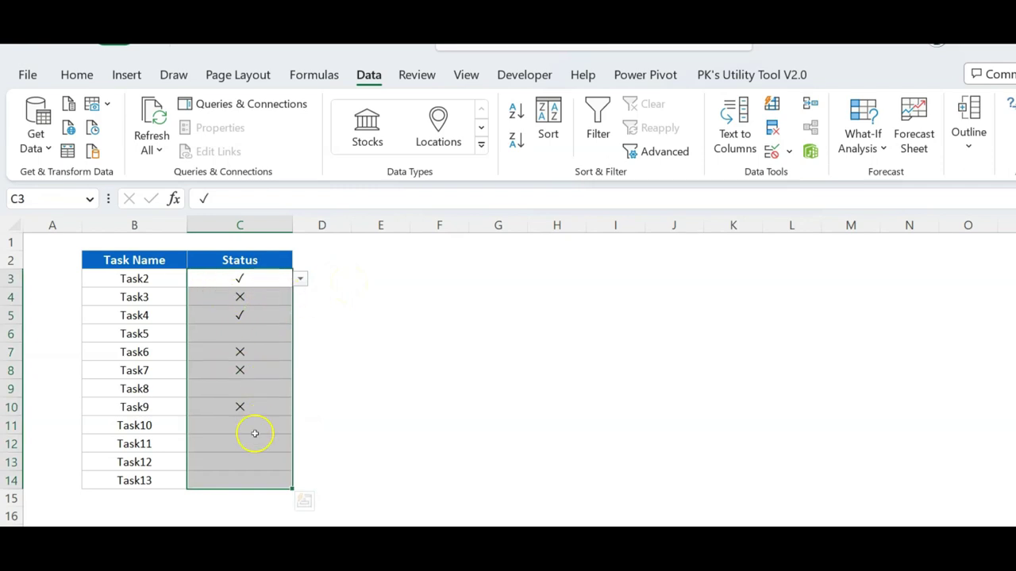
- Select the Status cells and open the Conditional Formatting Rules Manager
{"action": "left_click", "coordinate": [87, 76]}
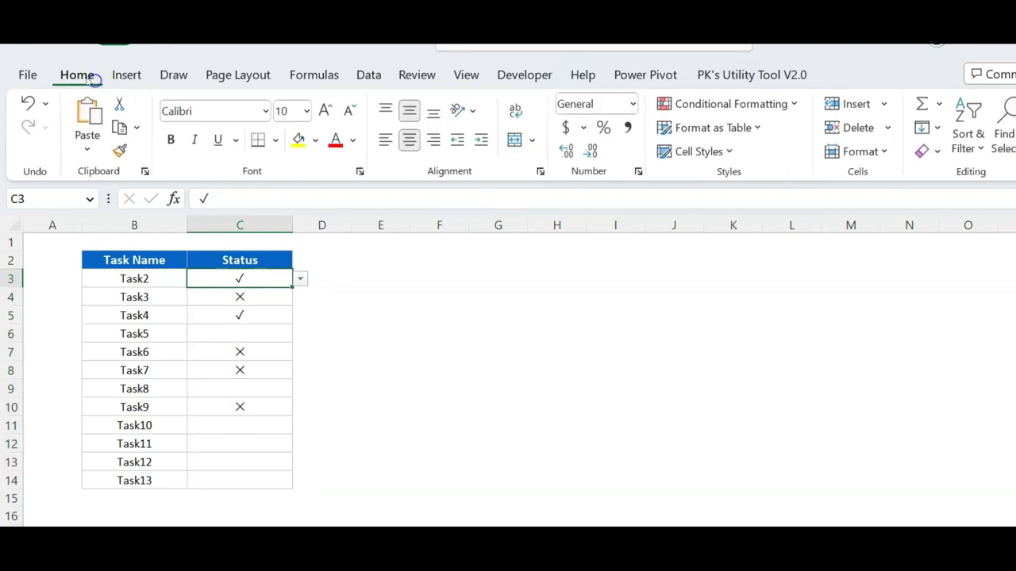
{"action": "left_click", "coordinate": [794, 104]}
{"action": "mouse_move", "coordinate": [750, 270]}
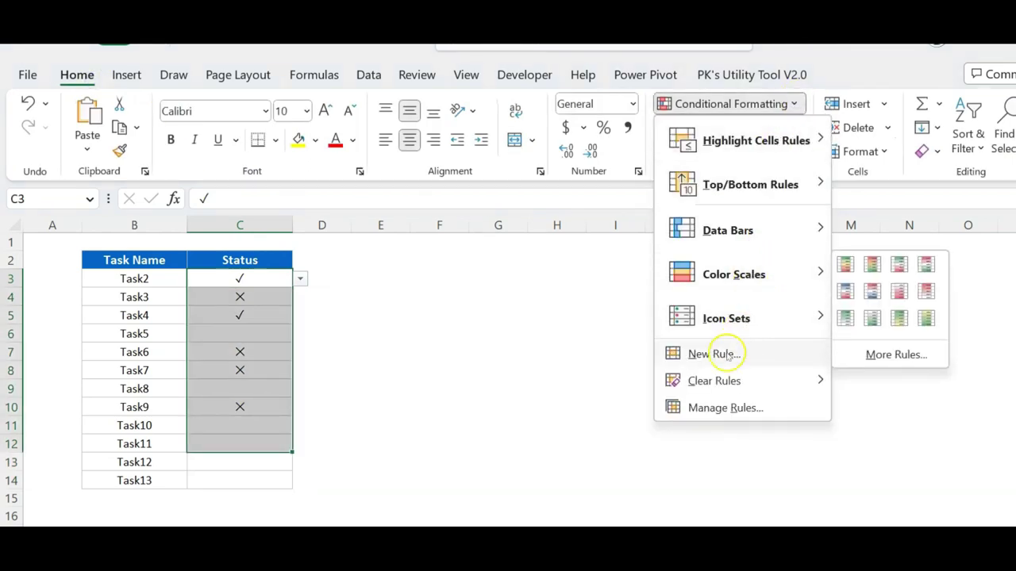
{"action": "left_click", "coordinate": [265, 313]}
{"action": "left_click_drag", "start_coordinate": [256, 279], "coordinate": [261, 481]}
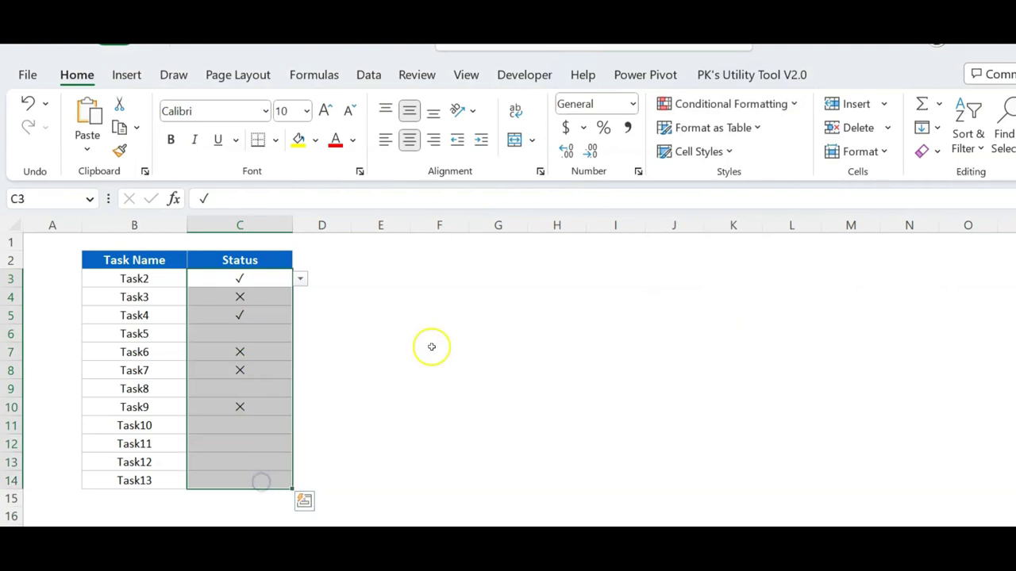
{"action": "key", "text": "alt"}
{"action": "key", "text": "o"}
{"action": "key", "text": "d"}
{"action": "left_click", "coordinate": [371, 271]}
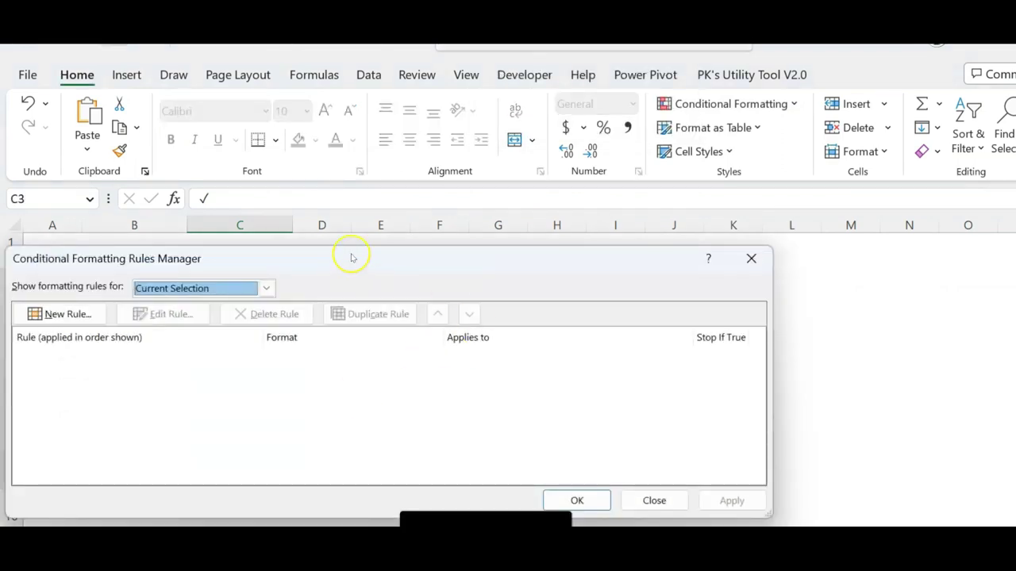
{"action": "left_click_drag", "start_coordinate": [352, 257], "coordinate": [494, 227]}
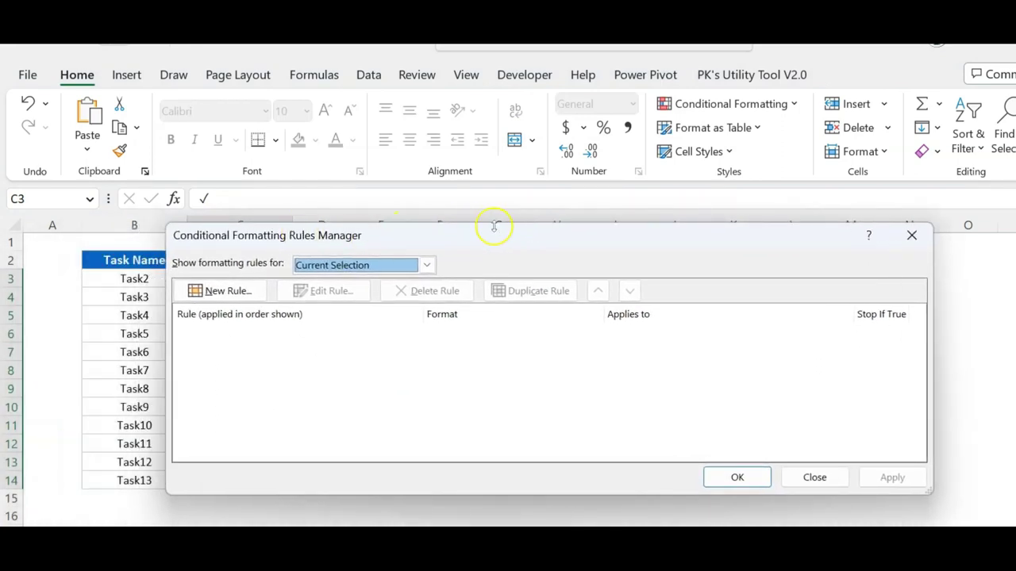
- Create a rule formatting cell values equal to ✓ in bold green font
{"action": "left_click", "coordinate": [249, 290]}
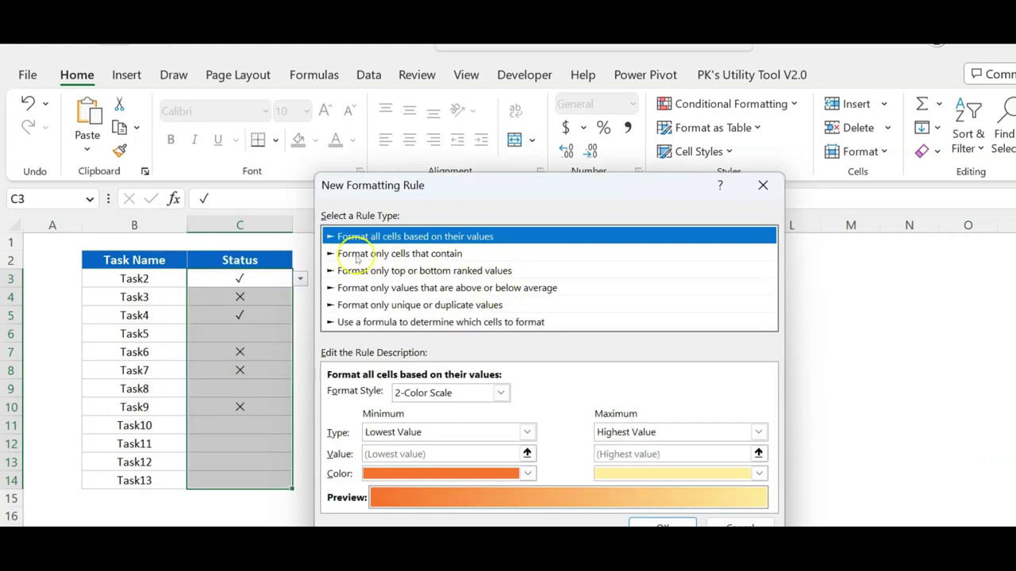
{"action": "left_click", "coordinate": [430, 254]}
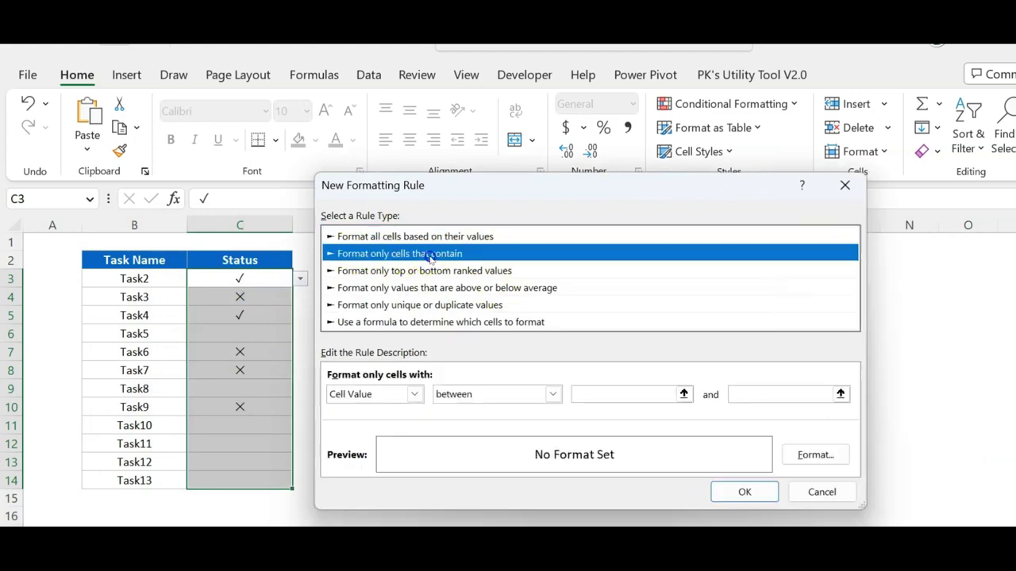
{"action": "left_click", "coordinate": [484, 395]}
{"action": "left_click", "coordinate": [464, 434]}
{"action": "left_click", "coordinate": [600, 392]}
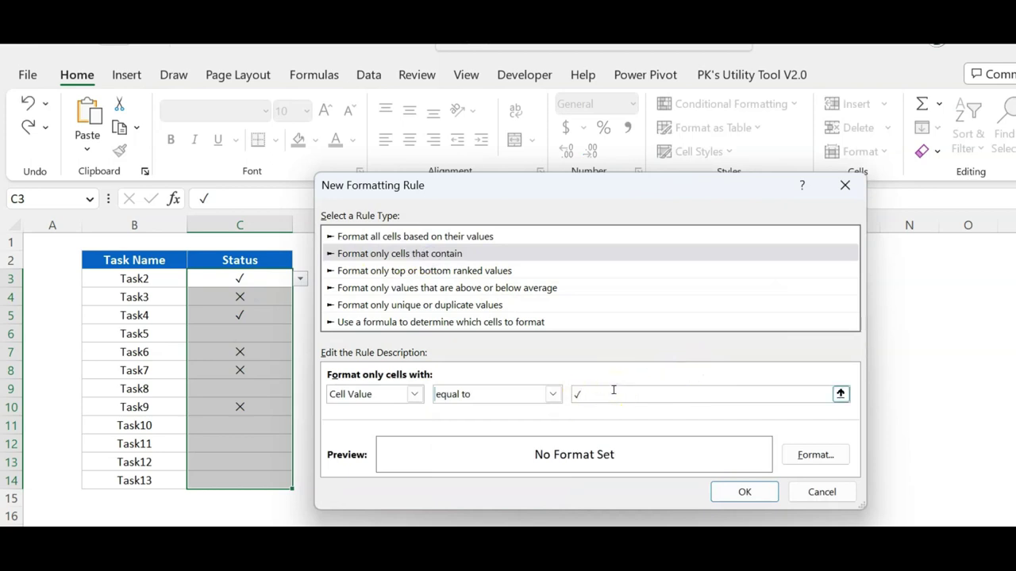
{"action": "left_click", "coordinate": [817, 455]}
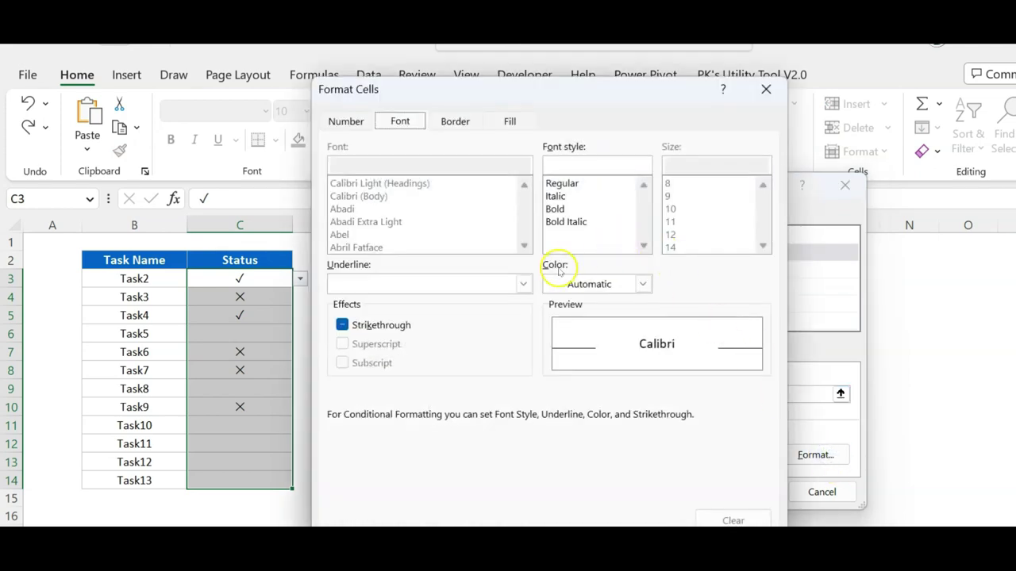
{"action": "left_click", "coordinate": [643, 284]}
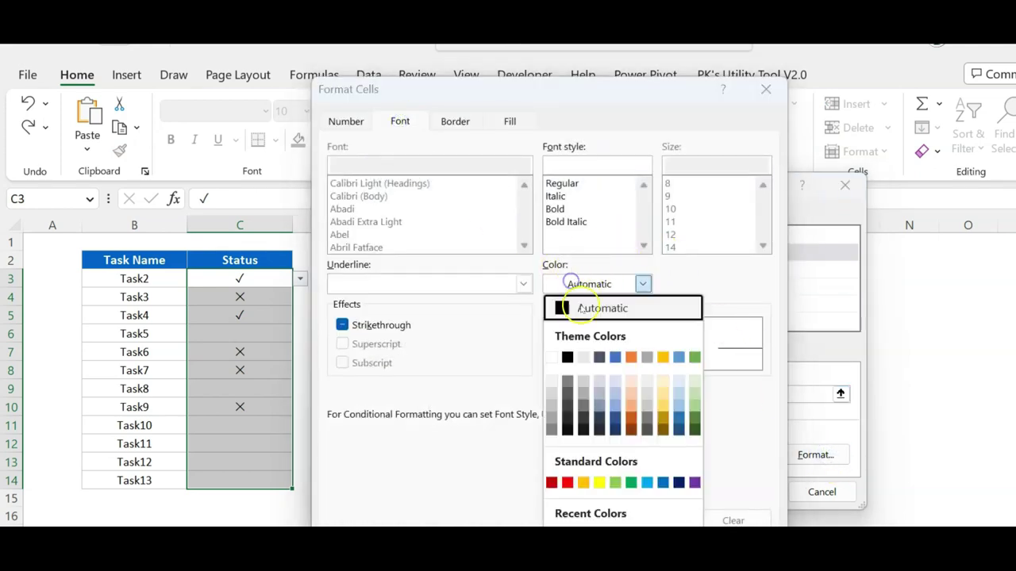
{"action": "left_click", "coordinate": [631, 482]}
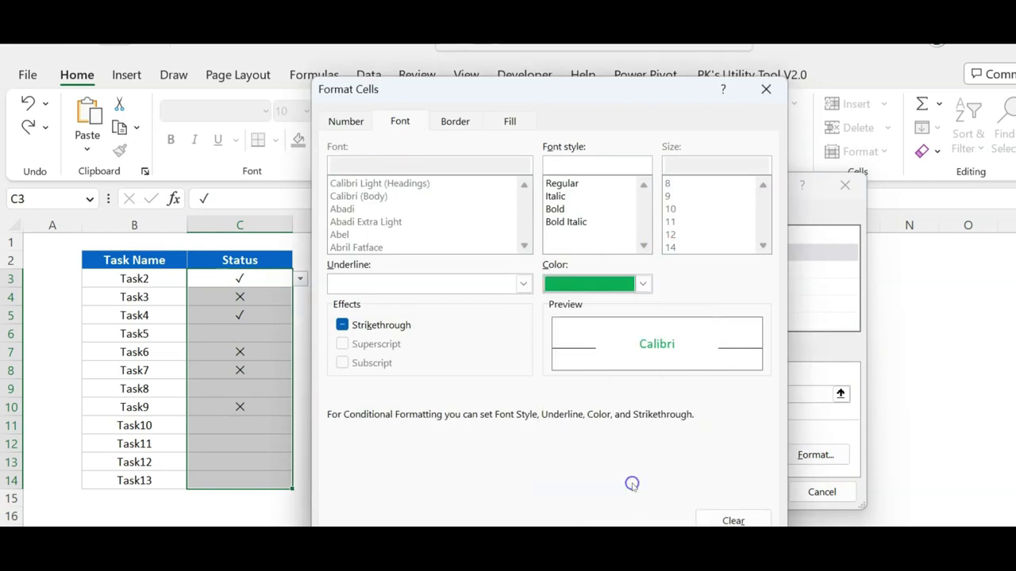
{"action": "left_click", "coordinate": [555, 210]}
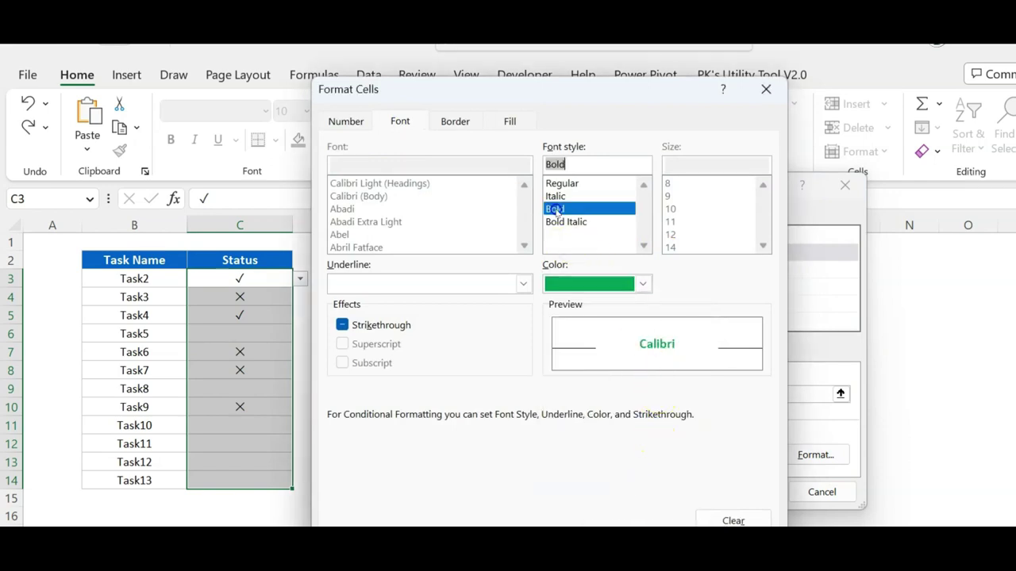
{"action": "key", "text": "Return"}
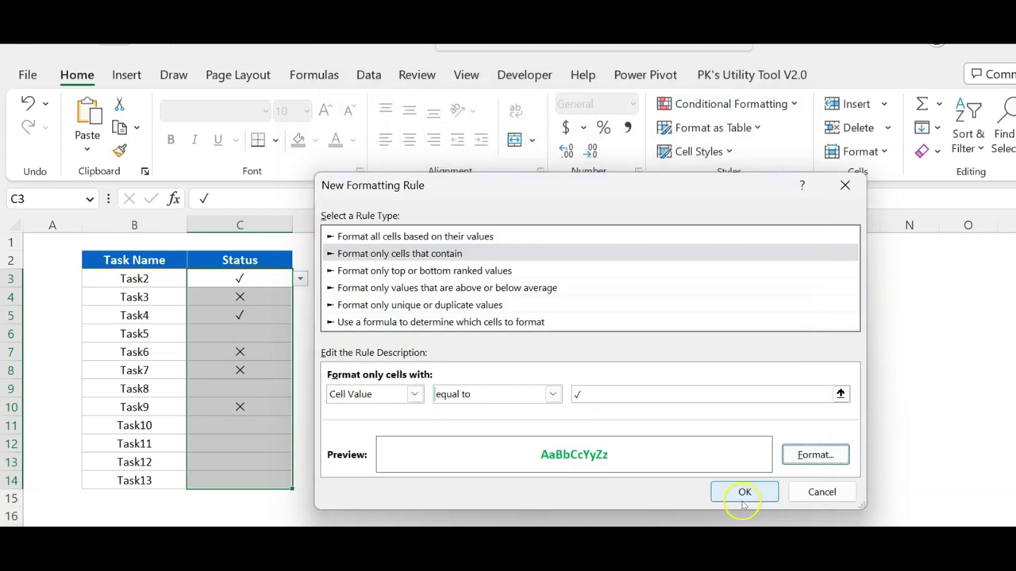
{"action": "left_click", "coordinate": [737, 489]}
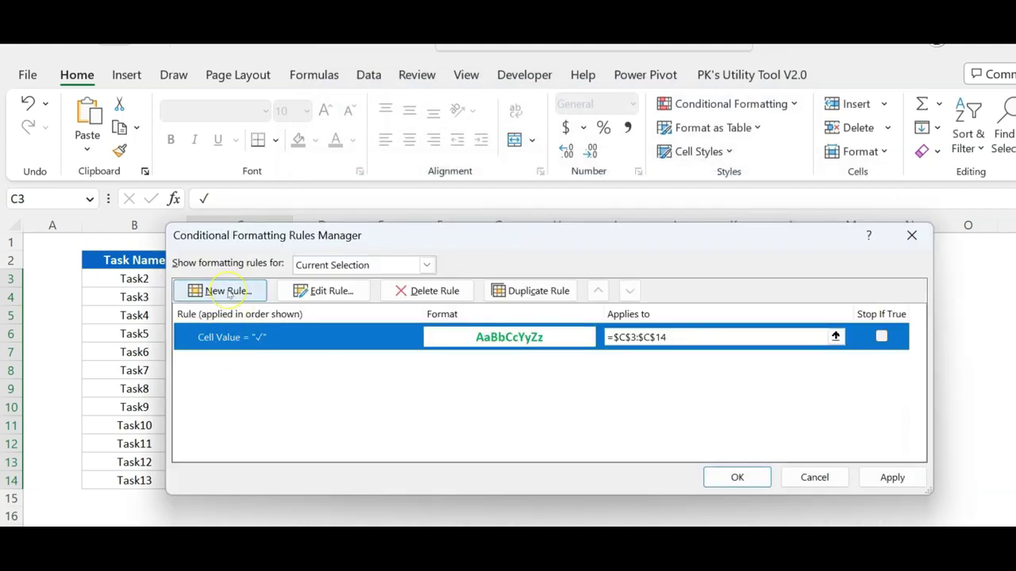
- Duplicate the check-mark rule and edit the copy to match ="X" with red font
{"action": "left_click", "coordinate": [551, 295]}
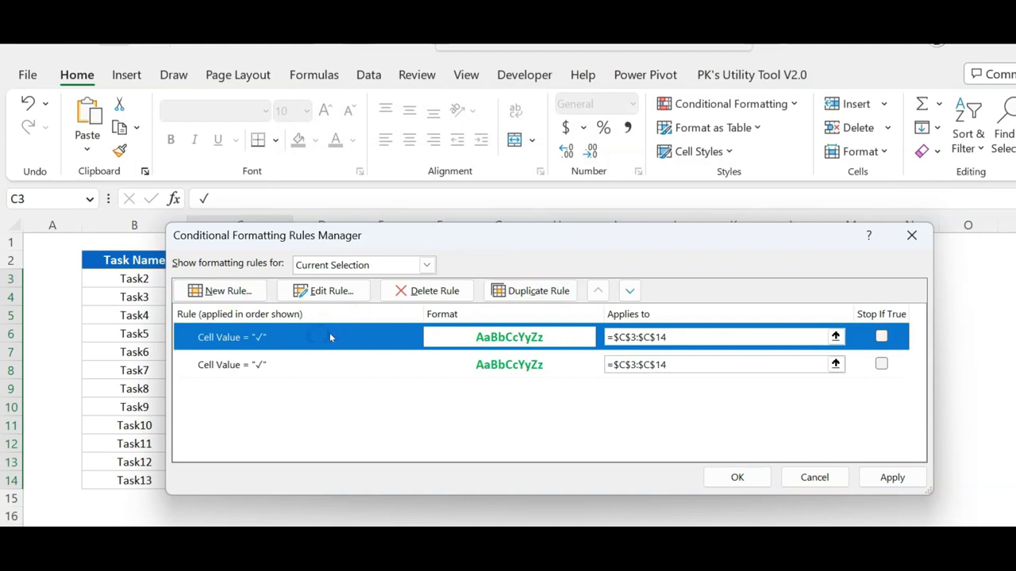
{"action": "left_click", "coordinate": [326, 291]}
{"action": "left_click", "coordinate": [548, 409]}
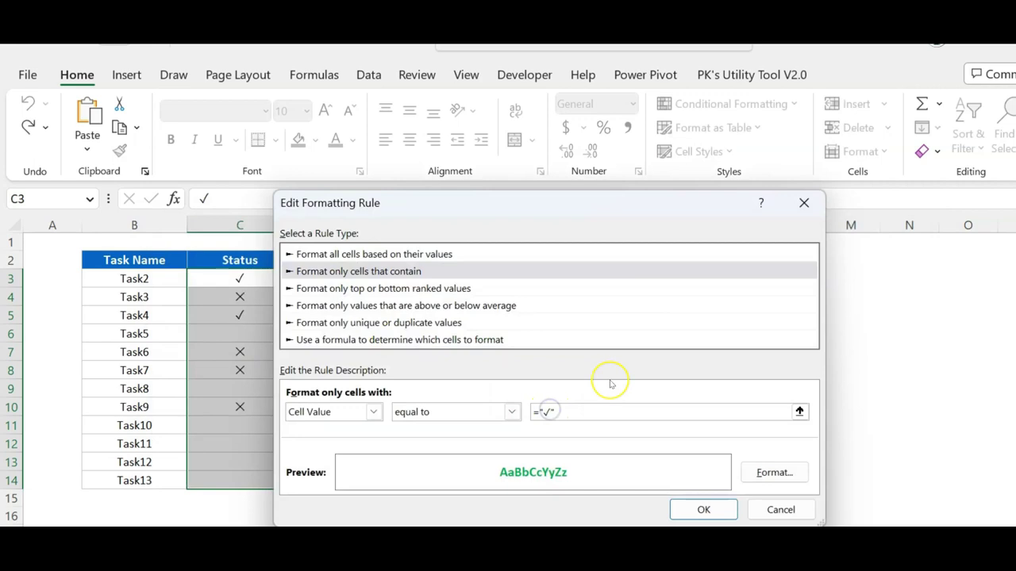
{"action": "left_click", "coordinate": [553, 417]}
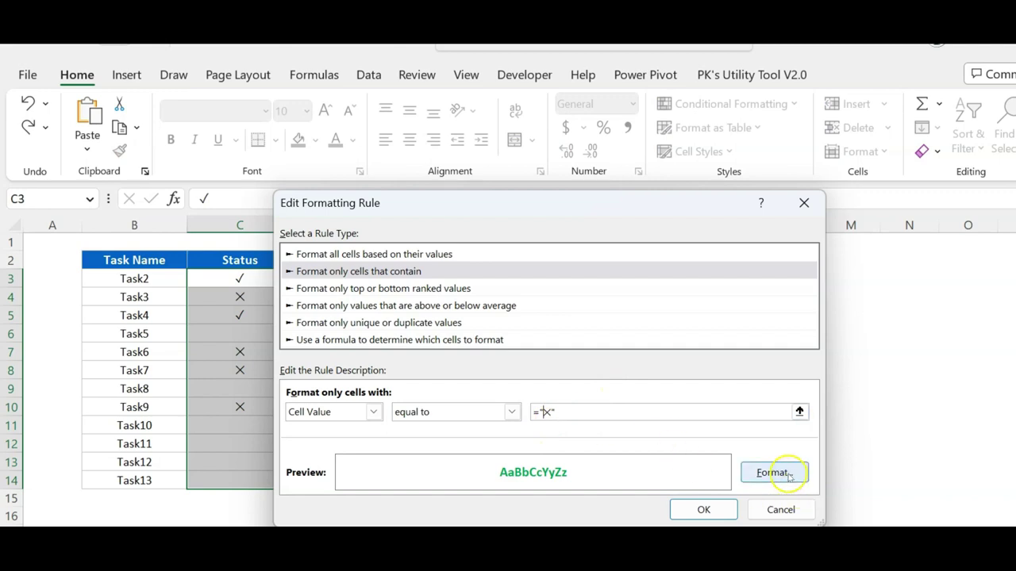
{"action": "left_click", "coordinate": [774, 473]}
{"action": "left_click", "coordinate": [643, 283]}
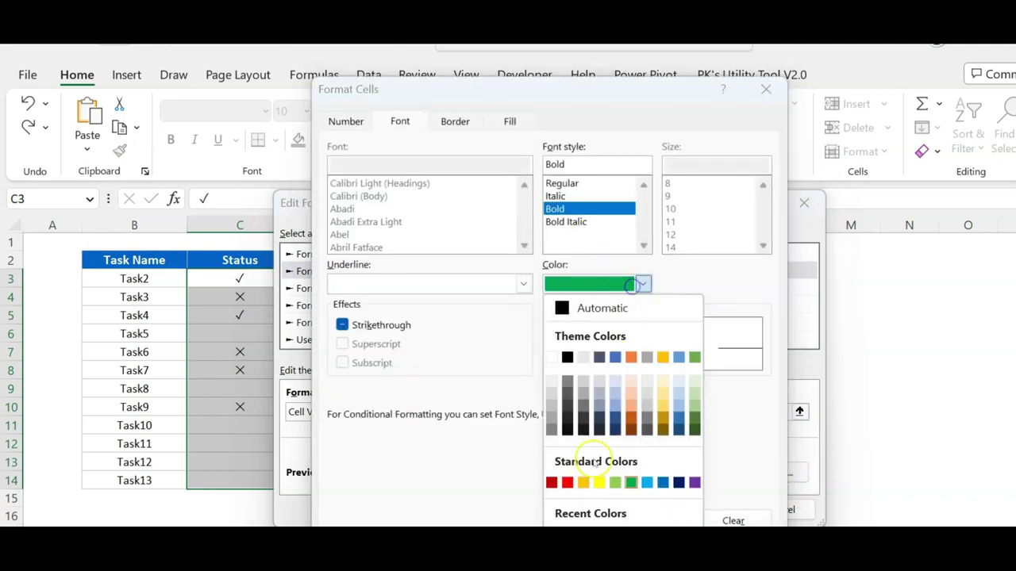
{"action": "left_click", "coordinate": [572, 478]}
{"action": "left_click", "coordinate": [671, 526]}
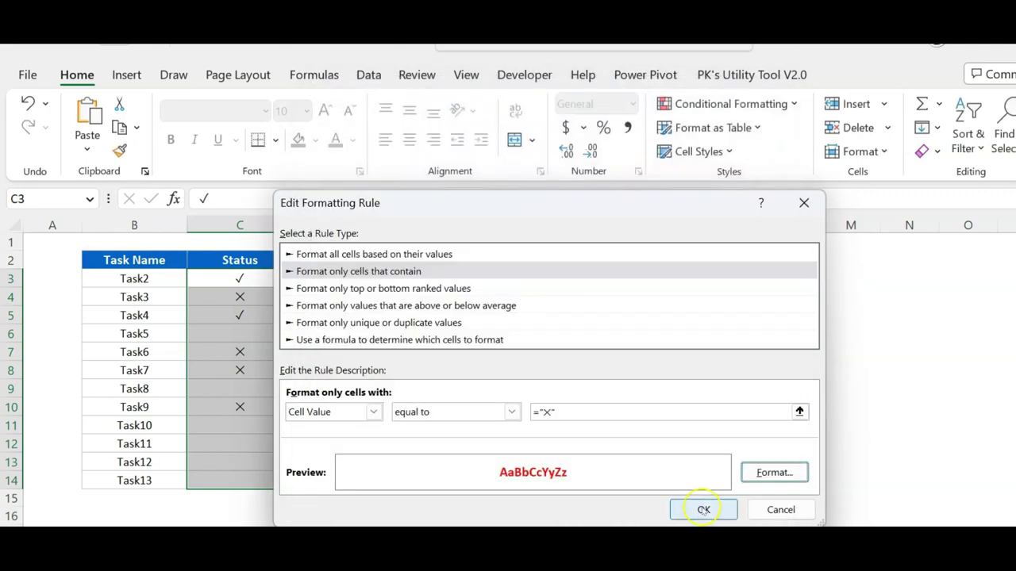
{"action": "left_click", "coordinate": [703, 508]}
- Apply both rules to the Status cells and check C12's ✓/× drop-down
{"action": "left_click", "coordinate": [892, 477]}
{"action": "left_click", "coordinate": [737, 477]}
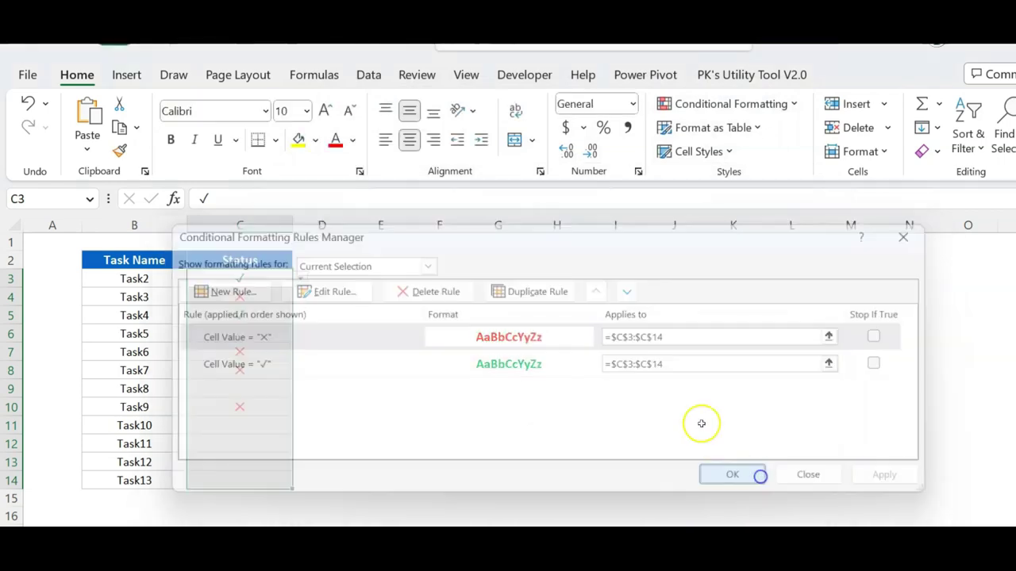
{"action": "left_click", "coordinate": [683, 370]}
{"action": "left_click", "coordinate": [278, 441]}
{"action": "left_click", "coordinate": [300, 445]}
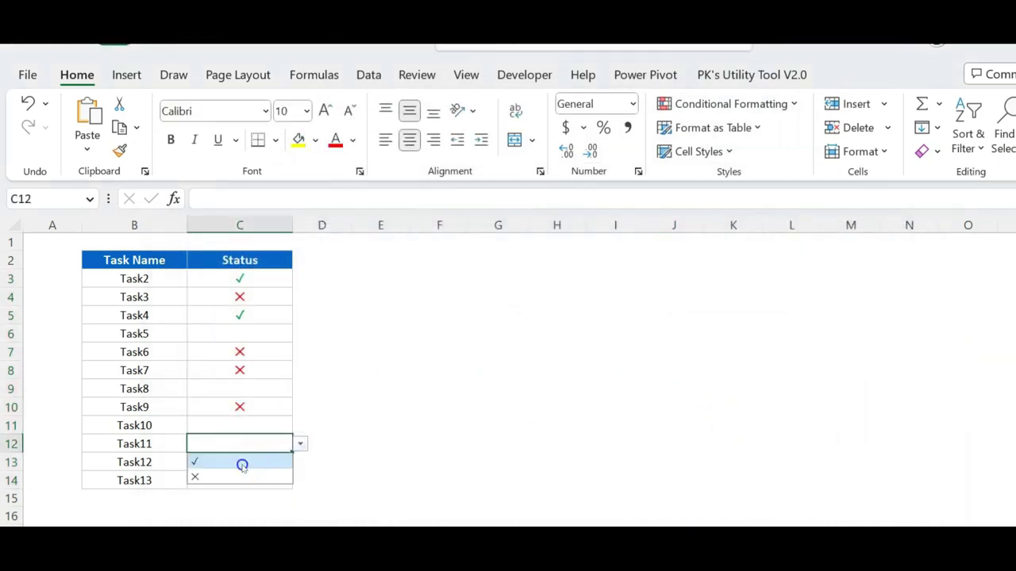
- Pick a green check for Task11 in C12 and a red cross for Task12 in C13
{"action": "left_click", "coordinate": [242, 464]}
{"action": "left_click", "coordinate": [262, 460]}
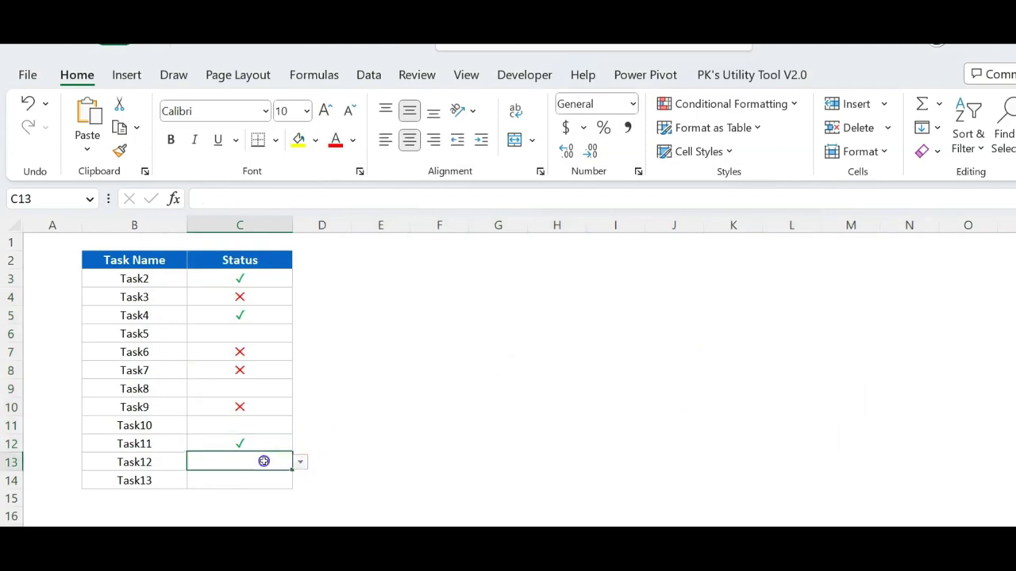
{"action": "left_click", "coordinate": [300, 462]}
{"action": "left_click", "coordinate": [244, 494]}
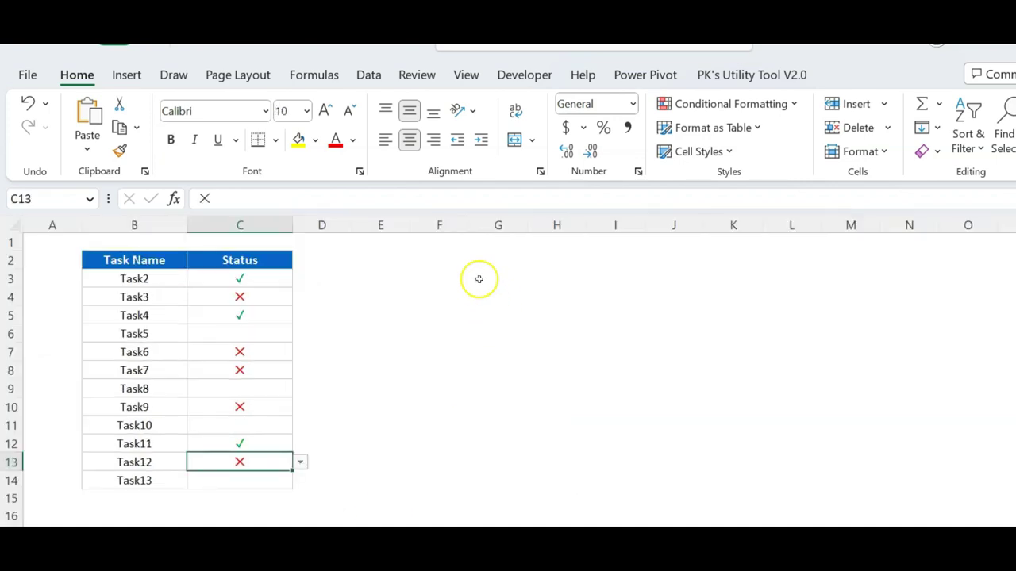
{"action": "left_click", "coordinate": [462, 262]}
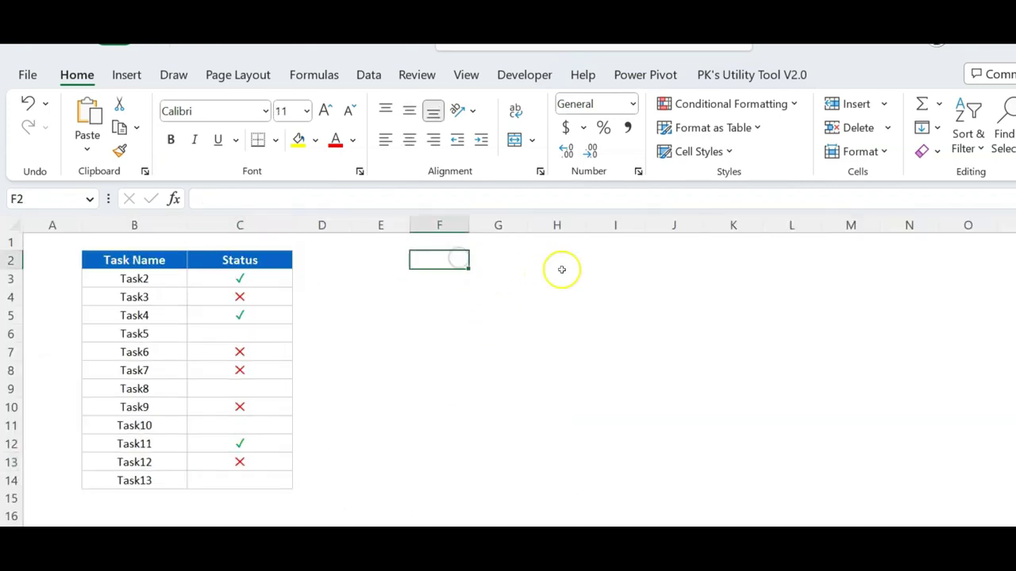
- Paste the customer sentiment data as values at F2 and clear G3:G14
{"action": "key", "text": "ctrl+alt+v"}
{"action": "key", "text": "v"}
{"action": "left_click", "coordinate": [635, 492]}
{"action": "left_click", "coordinate": [688, 333]}
{"action": "left_click_drag", "start_coordinate": [507, 278], "coordinate": [492, 481]}
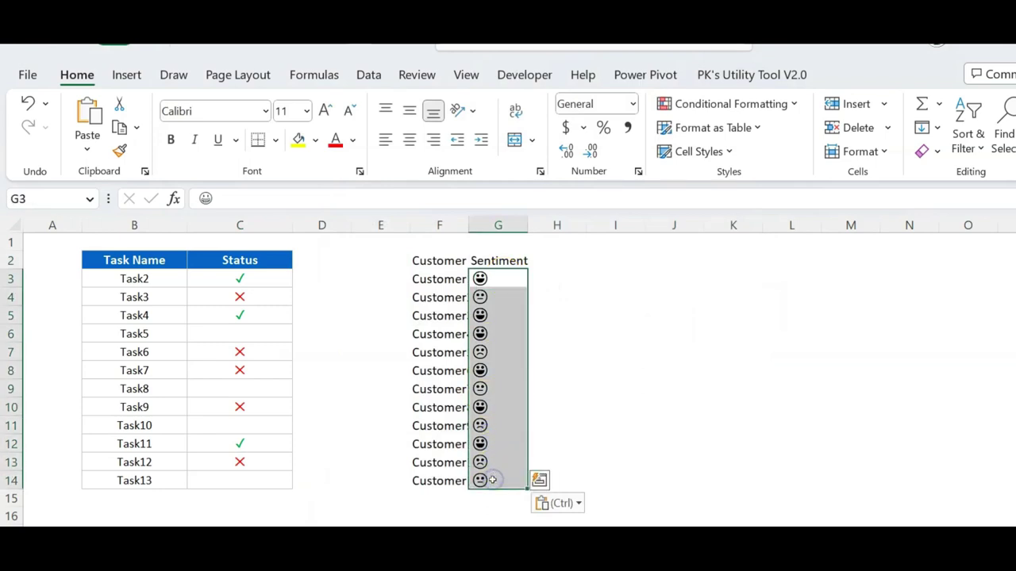
{"action": "key", "text": "Delete"}
- Autofit column F, widen column G and apply All Borders to F2:G14
{"action": "double_click", "coordinate": [468, 223]}
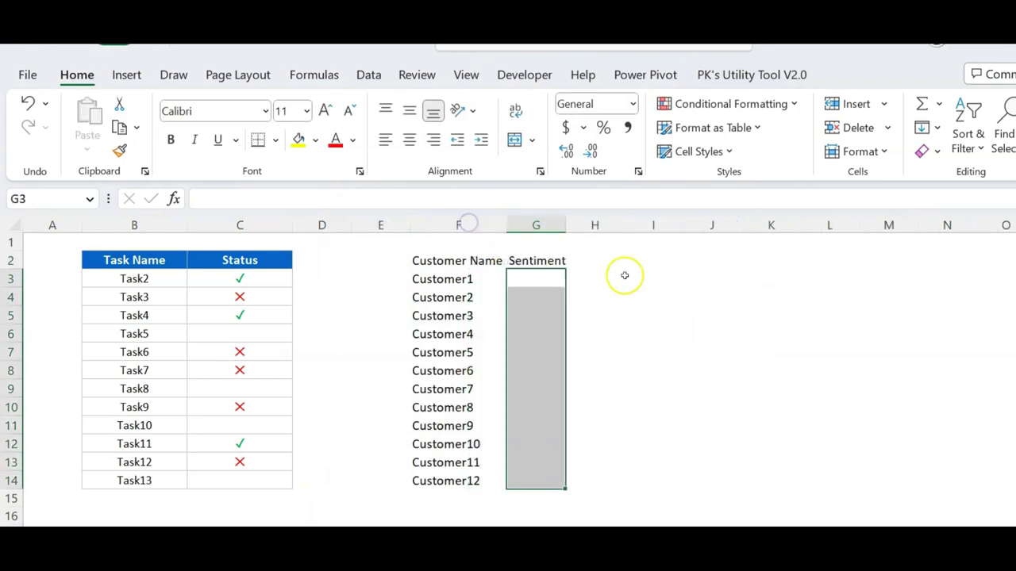
{"action": "left_click", "coordinate": [634, 277]}
{"action": "left_click_drag", "start_coordinate": [563, 223], "coordinate": [596, 224]}
{"action": "left_click", "coordinate": [524, 264]}
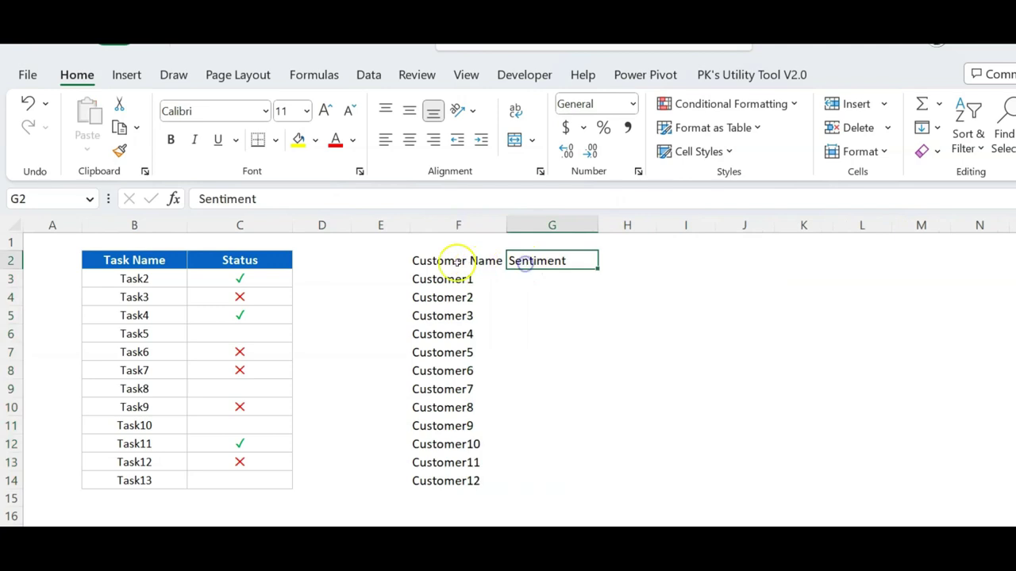
{"action": "left_click_drag", "start_coordinate": [453, 261], "coordinate": [547, 479]}
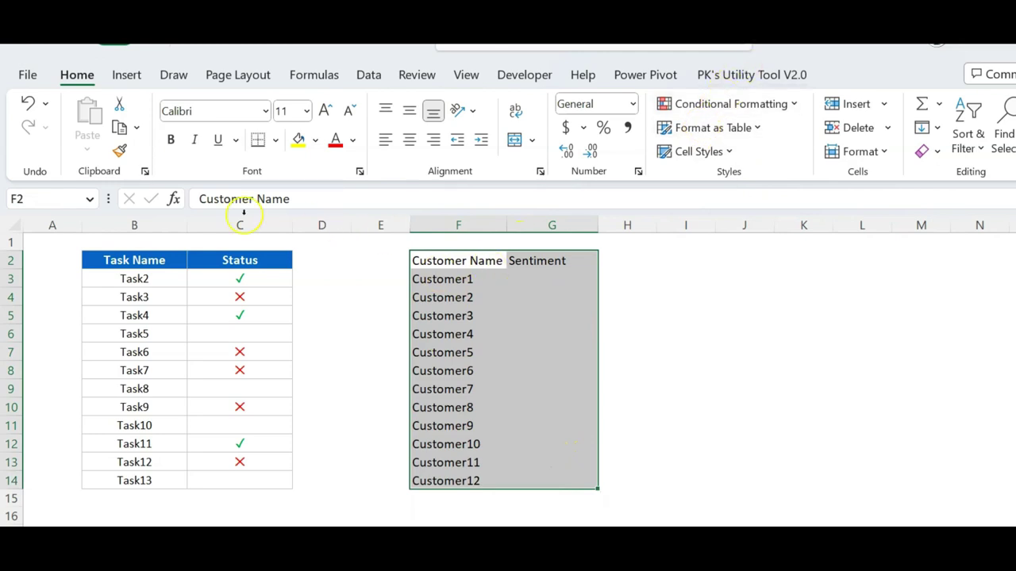
{"action": "left_click", "coordinate": [276, 140]}
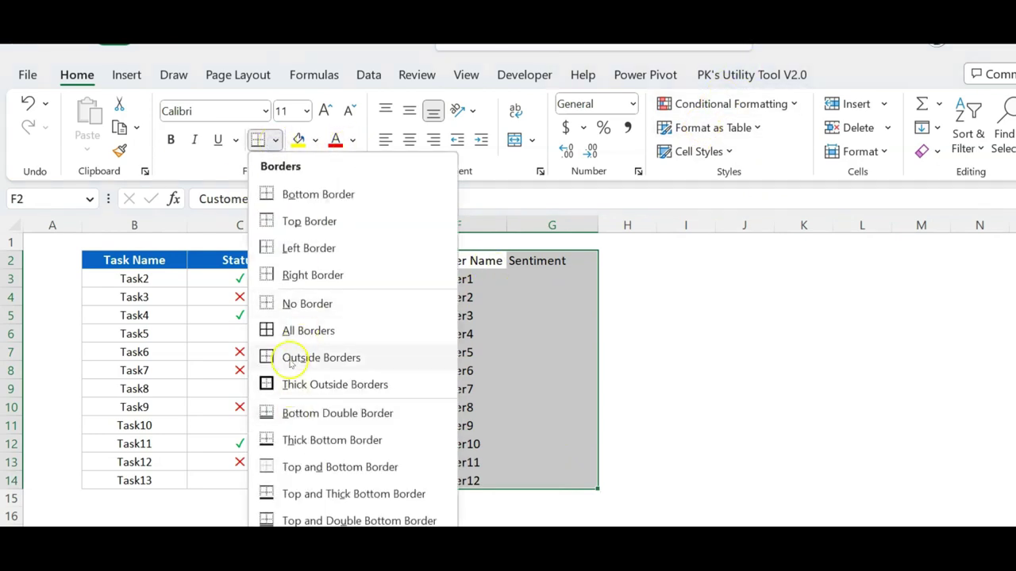
{"action": "left_click", "coordinate": [285, 330]}
- Fill the header cells F2:G2 gold
{"action": "left_click_drag", "start_coordinate": [458, 261], "coordinate": [544, 262]}
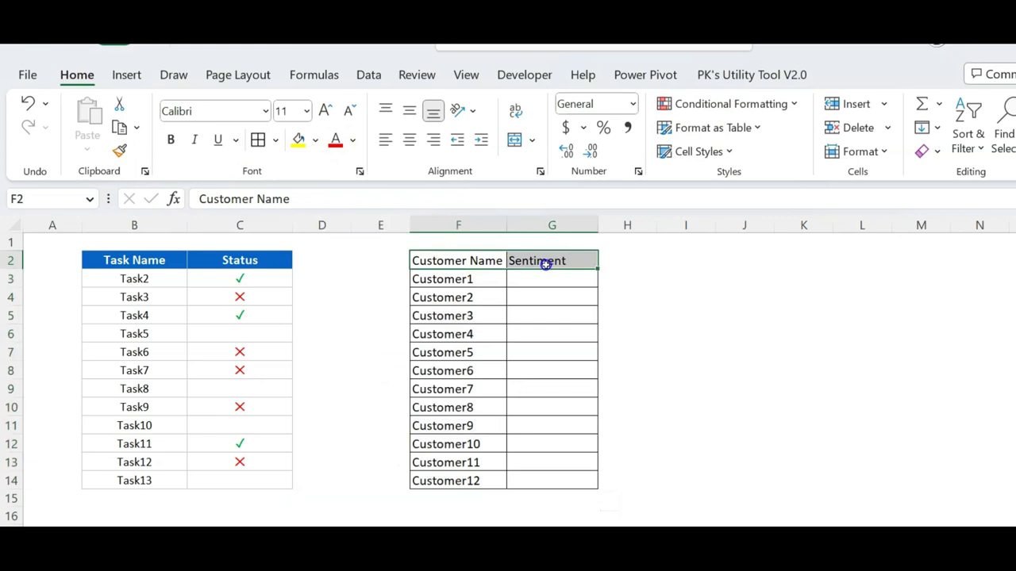
{"action": "left_click", "coordinate": [315, 140]}
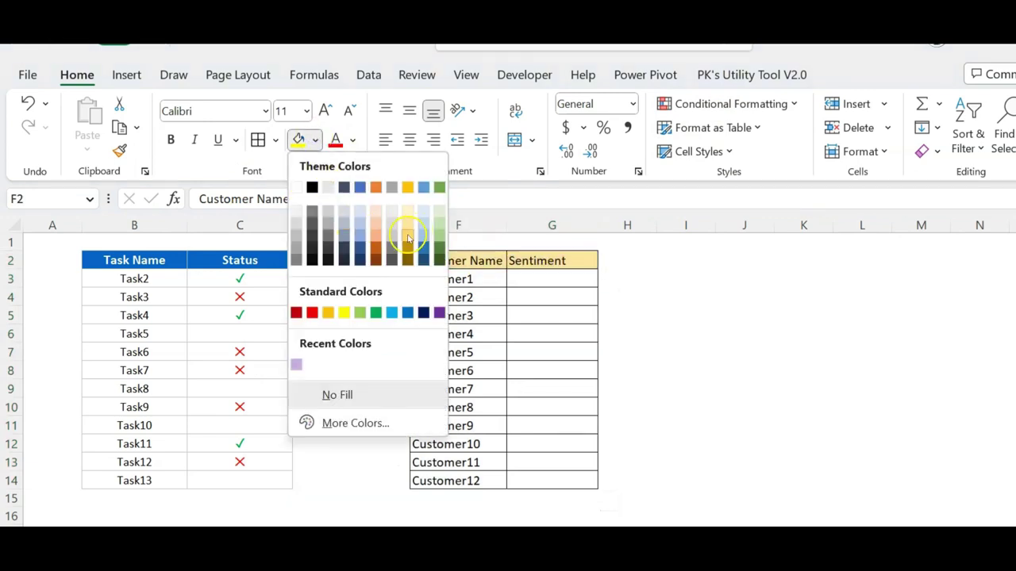
{"action": "left_click", "coordinate": [404, 186]}
{"action": "left_click", "coordinate": [628, 274]}
- Centre the F2:G14 table text and shrink its font to size 9
{"action": "left_click_drag", "start_coordinate": [452, 261], "coordinate": [563, 488]}
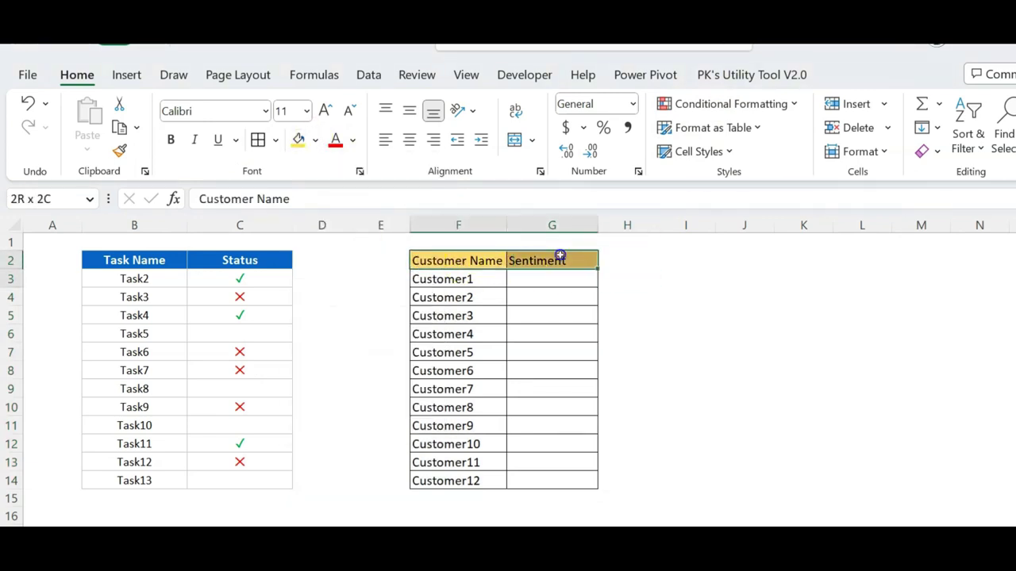
{"action": "left_click", "coordinate": [409, 140]}
{"action": "left_click", "coordinate": [346, 111]}
{"action": "left_click", "coordinate": [346, 112]}
{"action": "left_click", "coordinate": [791, 310]}
{"action": "left_click", "coordinate": [555, 279]}
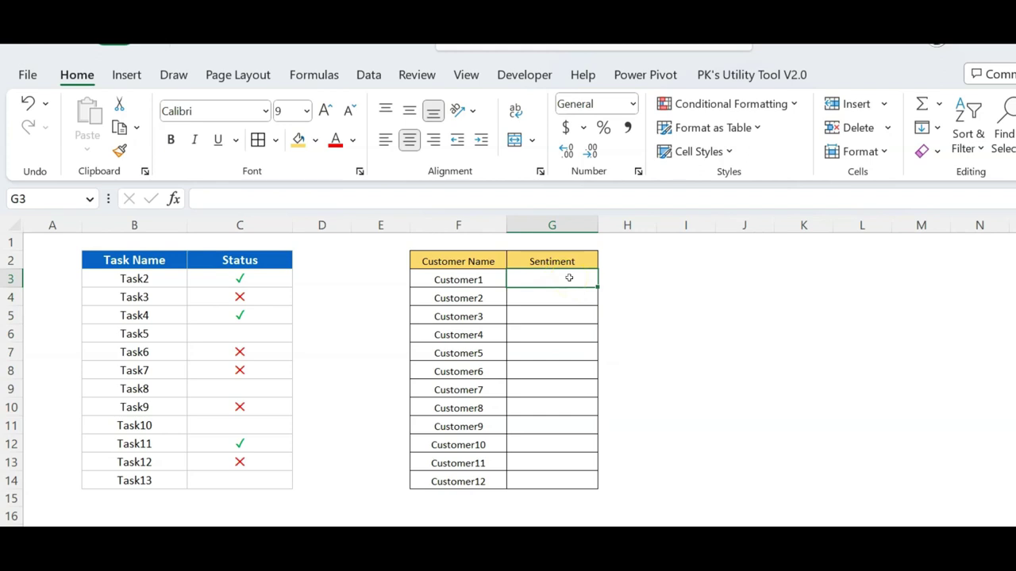
- Use the Win+. emoji panel to add slightly smiling, neutral and frowning faces to G3
{"action": "key", "text": "super+period"}
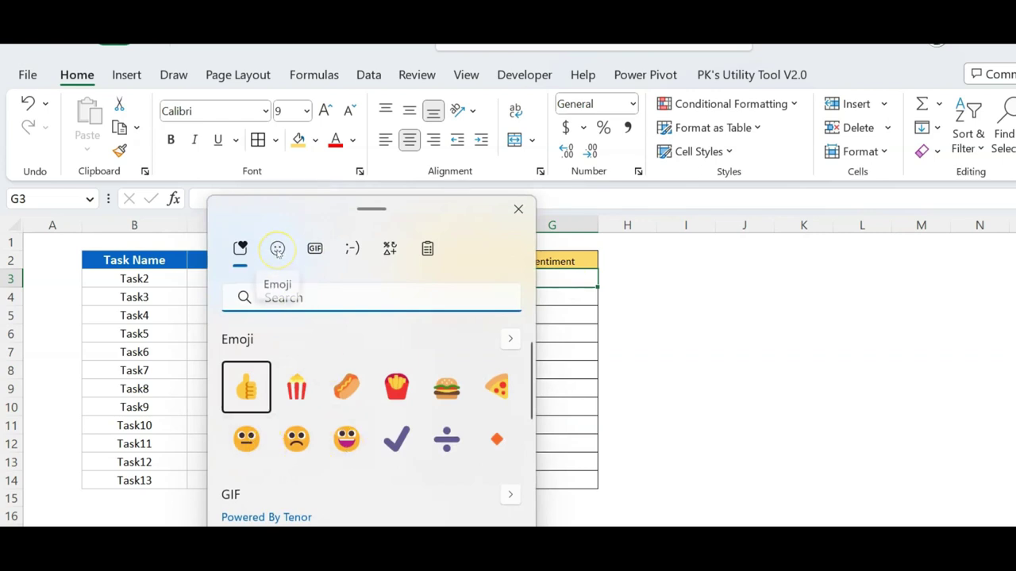
{"action": "left_click", "coordinate": [277, 250]}
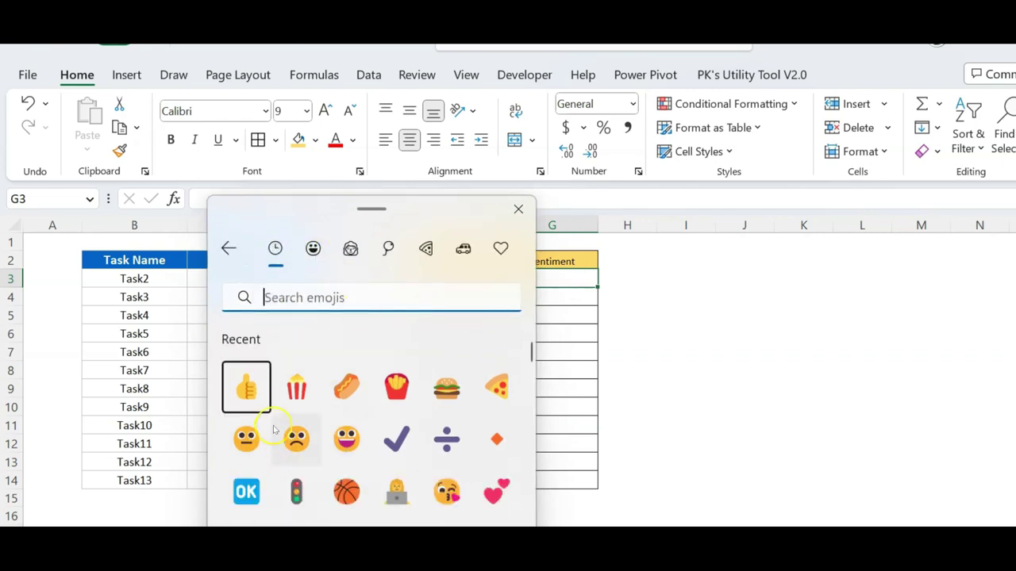
{"action": "scroll", "coordinate": [317, 420], "scroll_direction": "down", "scroll_amount": 3}
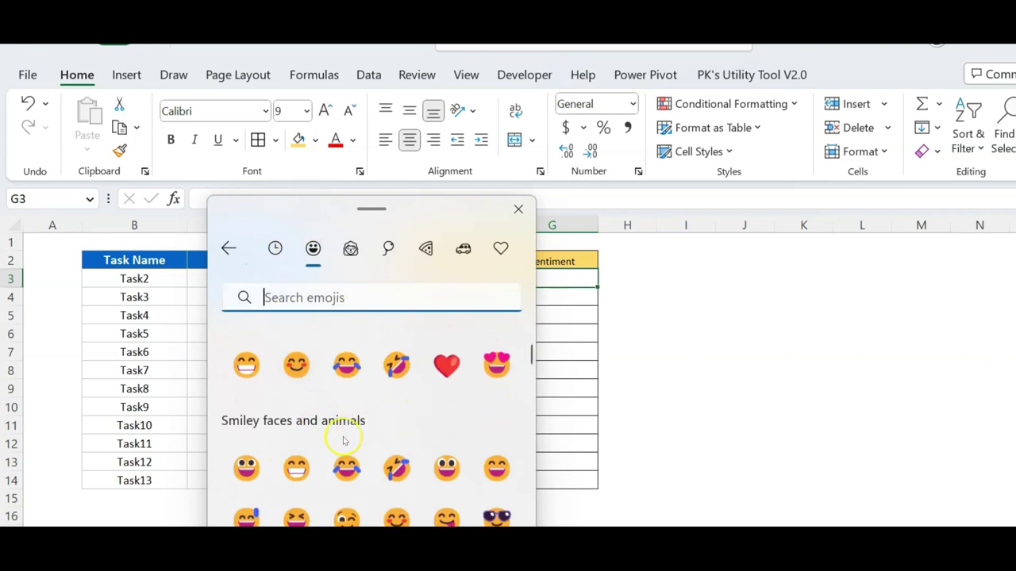
{"action": "scroll", "coordinate": [333, 425], "scroll_direction": "down", "scroll_amount": 1}
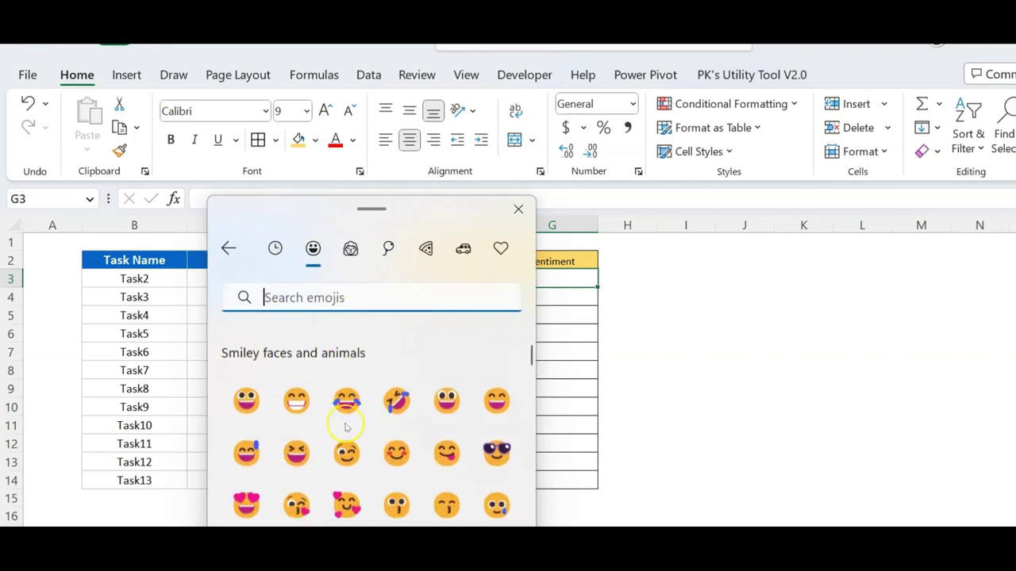
{"action": "scroll", "coordinate": [445, 477], "scroll_direction": "down", "scroll_amount": 1}
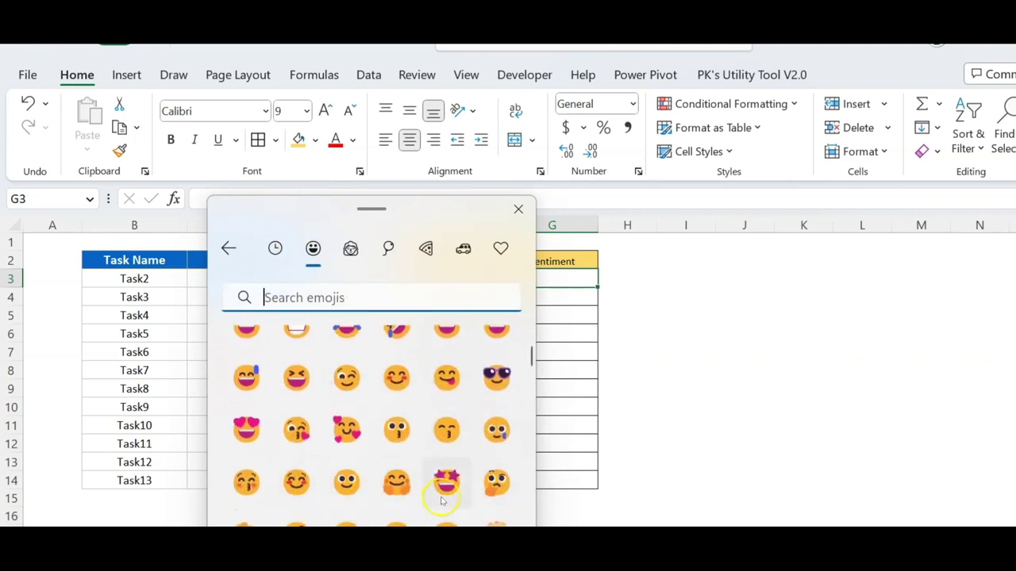
{"action": "scroll", "coordinate": [461, 484], "scroll_direction": "down", "scroll_amount": 1}
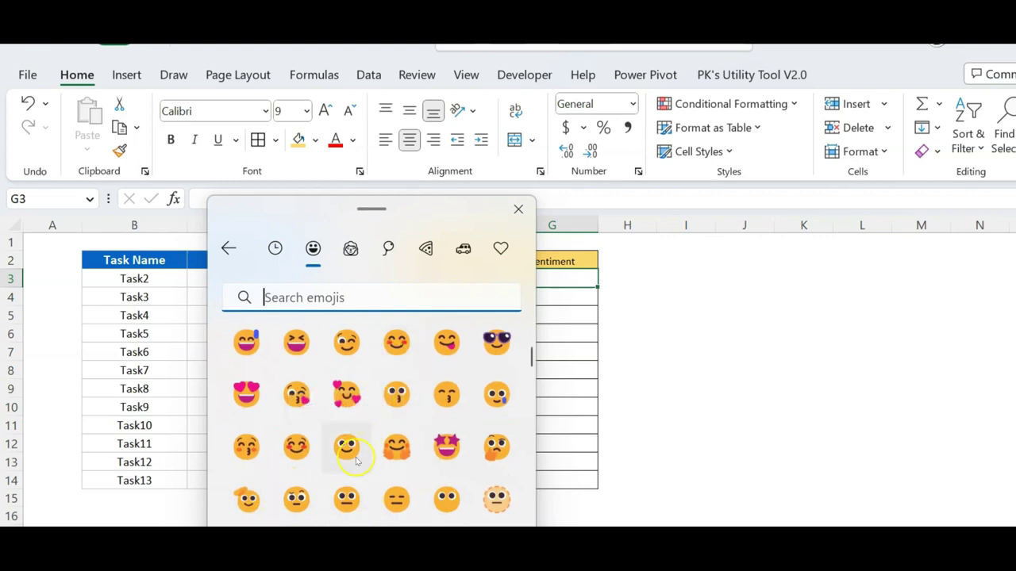
{"action": "left_click", "coordinate": [346, 447]}
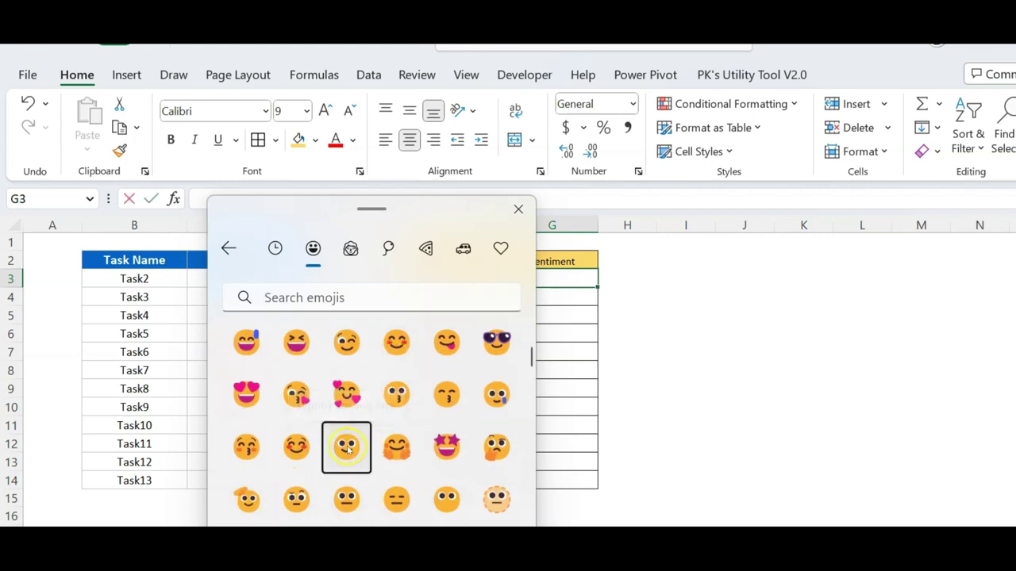
{"action": "left_click", "coordinate": [346, 500]}
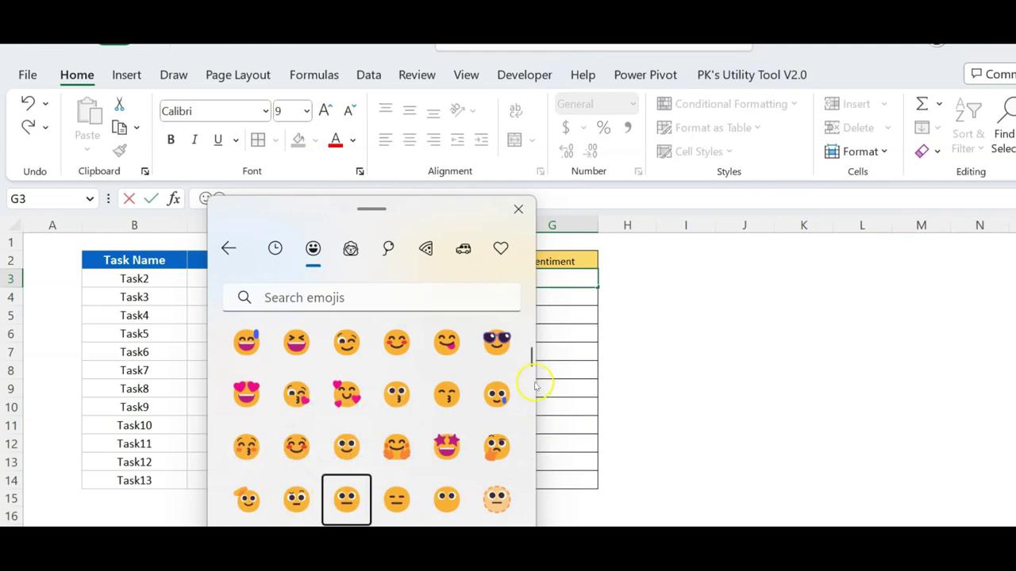
{"action": "scroll", "coordinate": [374, 482], "scroll_direction": "down", "scroll_amount": 1}
{"action": "scroll", "coordinate": [412, 468], "scroll_direction": "down", "scroll_amount": 4}
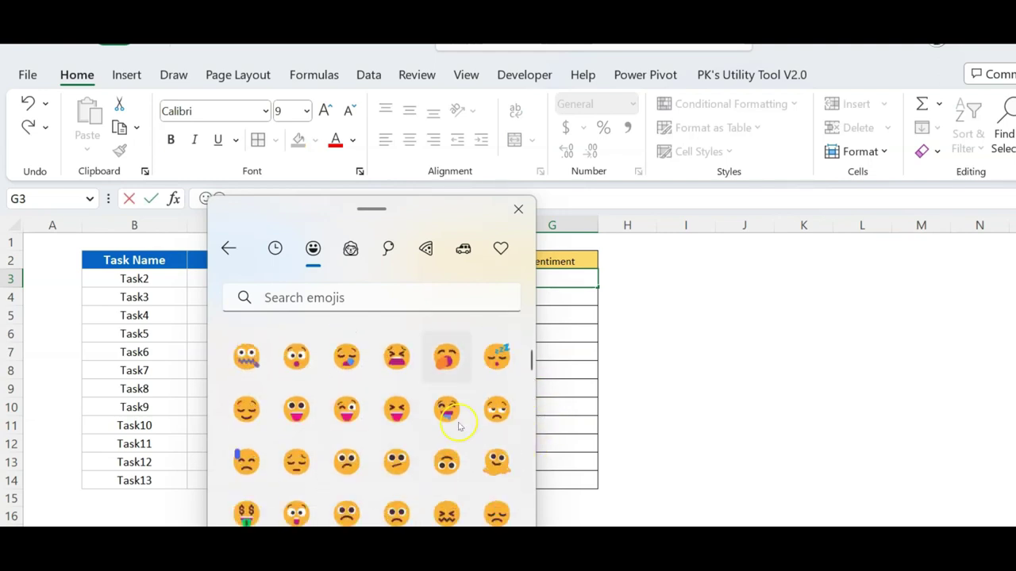
{"action": "left_click", "coordinate": [349, 512]}
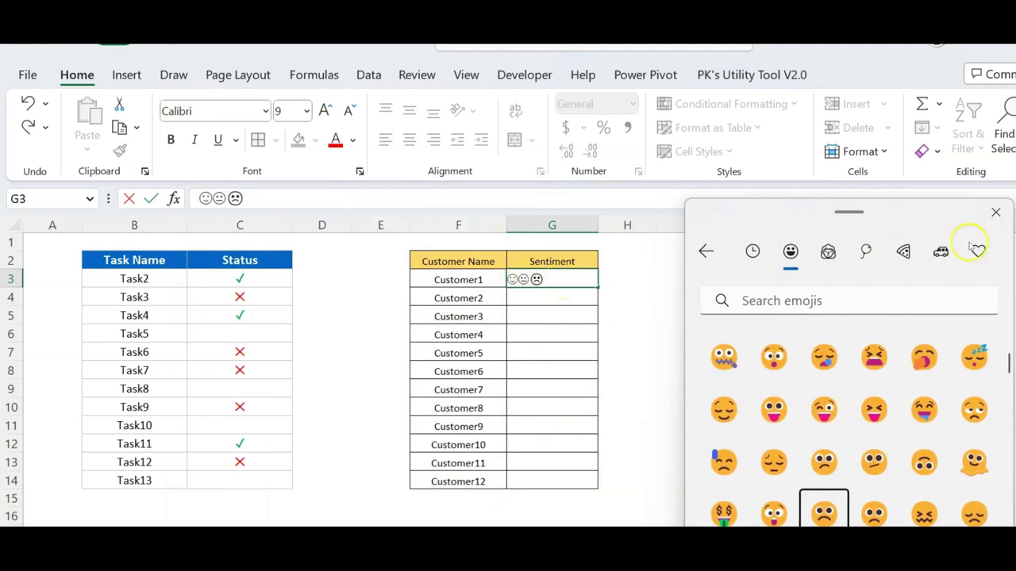
- Put commas between G3's three face emojis, then select G3:G14
{"action": "left_click", "coordinate": [994, 212]}
{"action": "left_click", "coordinate": [593, 286]}
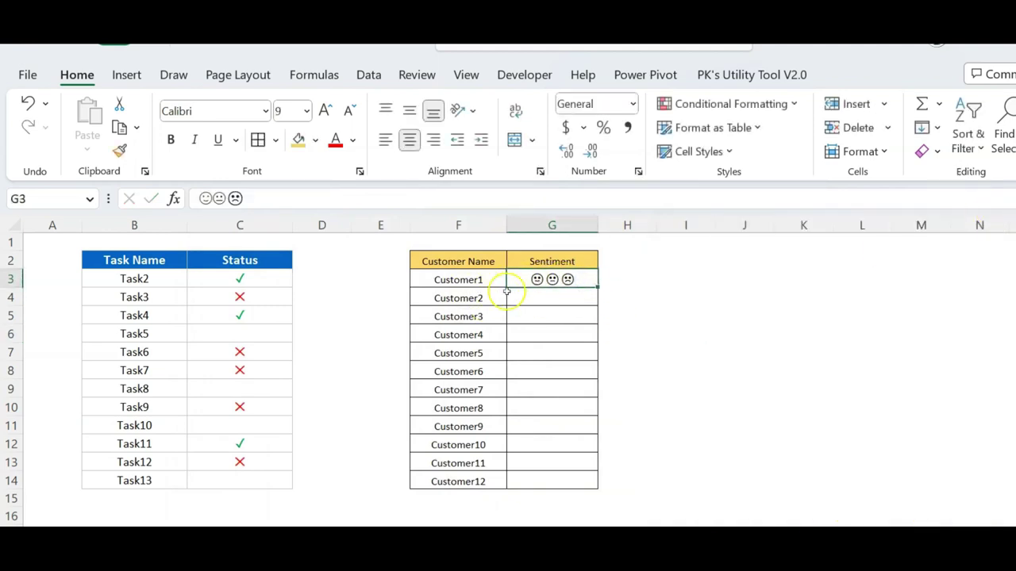
{"action": "left_click", "coordinate": [686, 297]}
{"action": "left_click", "coordinate": [552, 280]}
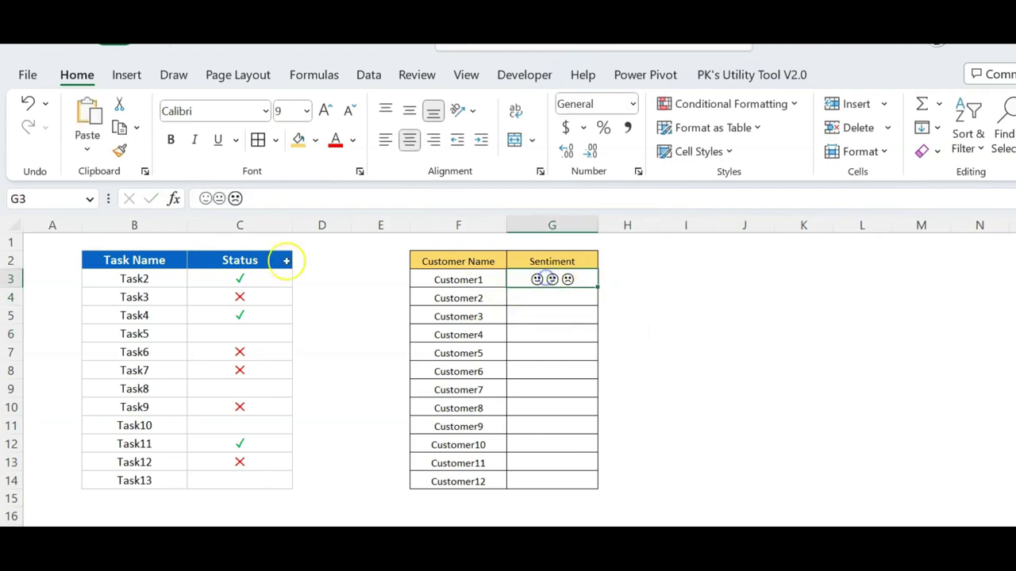
{"action": "left_click", "coordinate": [211, 198]}
{"action": "type", "text": ",😐"}
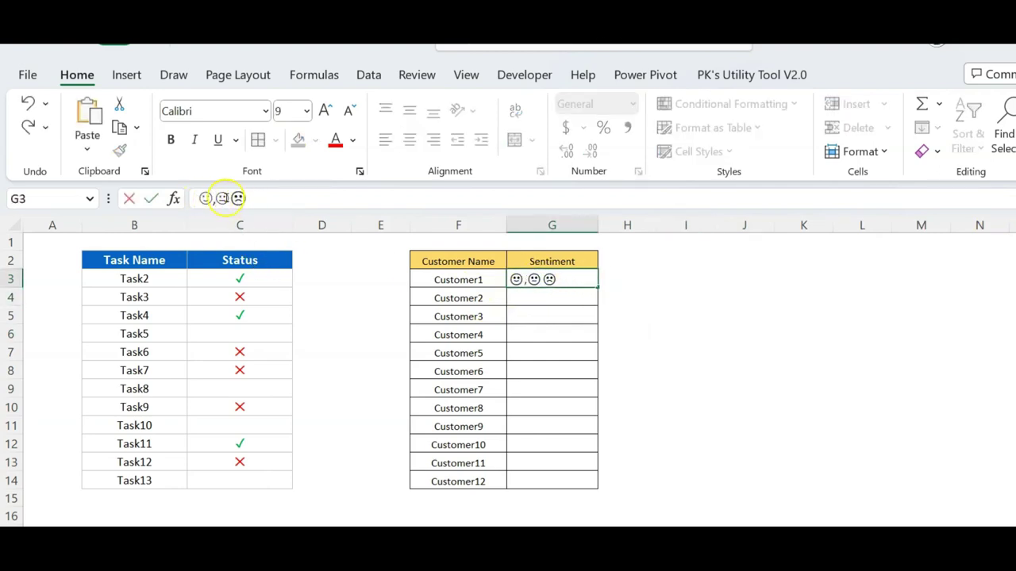
{"action": "type", "text": ","}
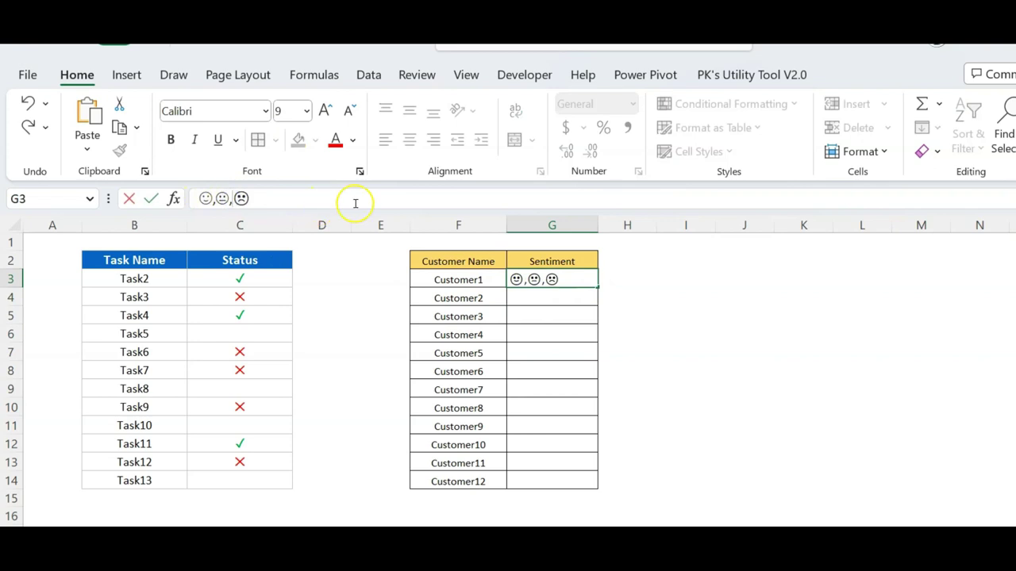
{"action": "key", "text": "Return"}
{"action": "left_click", "coordinate": [569, 280]}
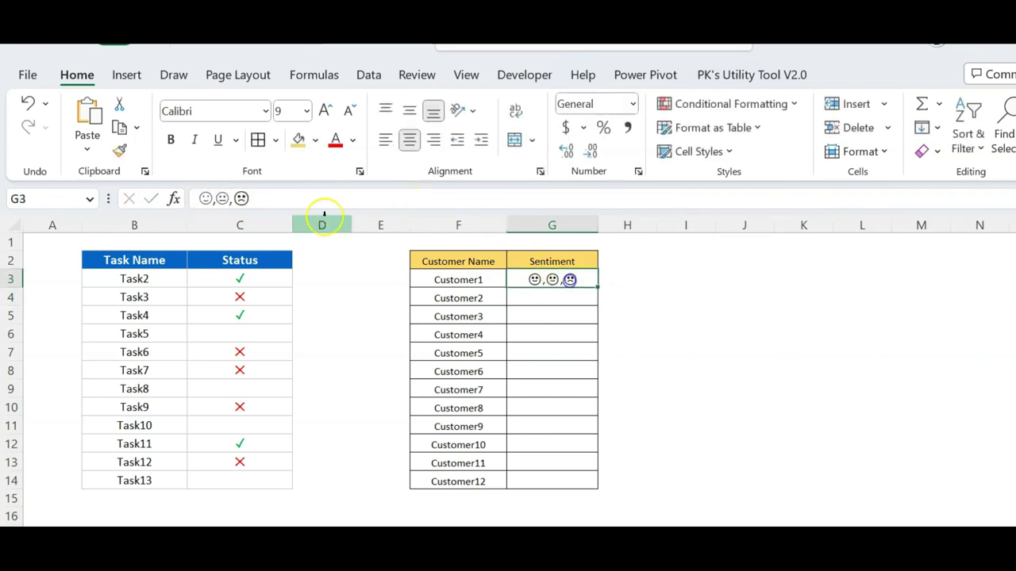
{"action": "left_click_drag", "start_coordinate": [574, 280], "coordinate": [573, 483]}
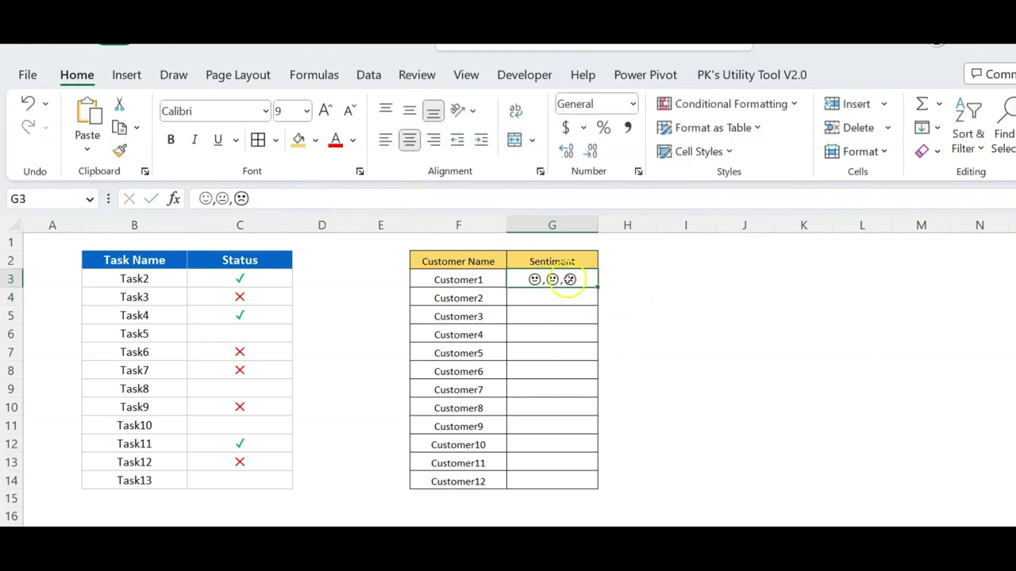
- Clear G3:G14 and give it a List validation using the pasted face emojis as source
{"action": "key", "text": "Delete"}
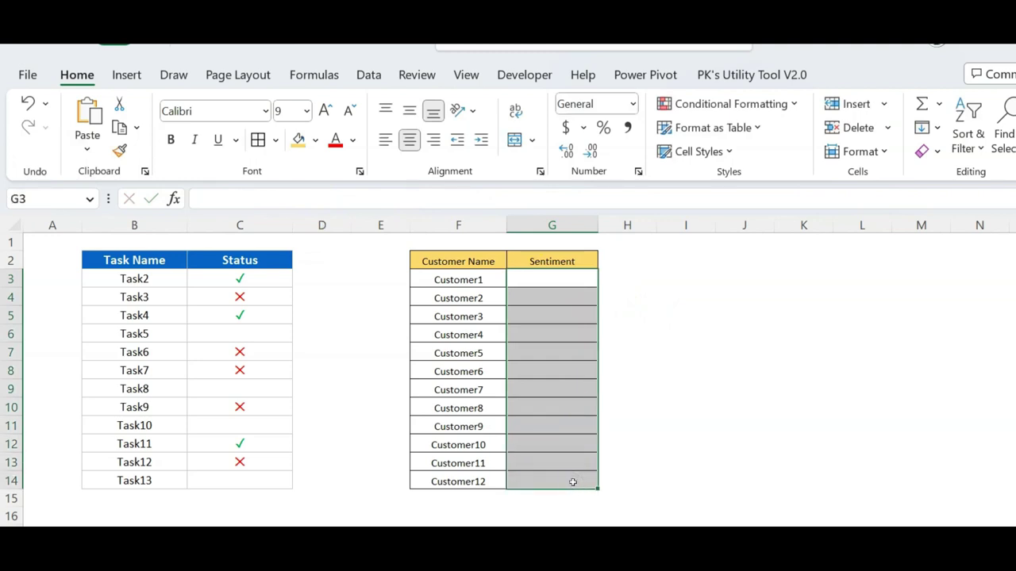
{"action": "key", "text": "alt+d+l"}
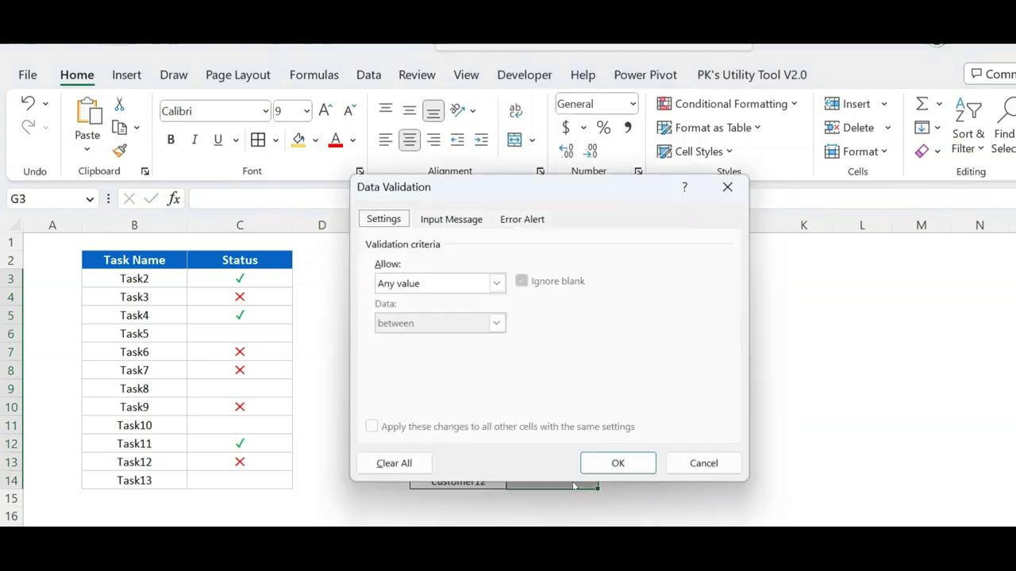
{"action": "left_click", "coordinate": [429, 283]}
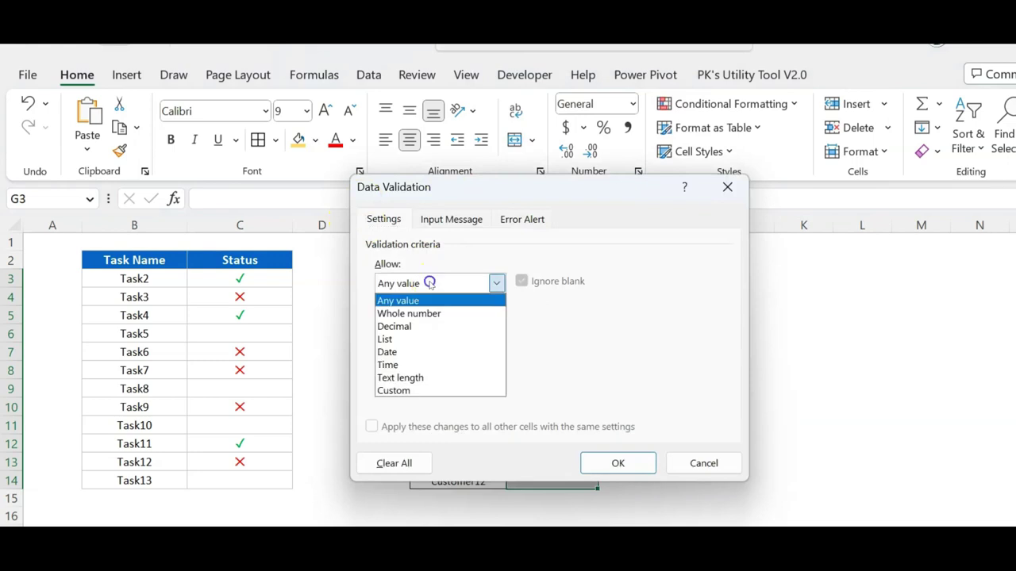
{"action": "left_click", "coordinate": [424, 339]}
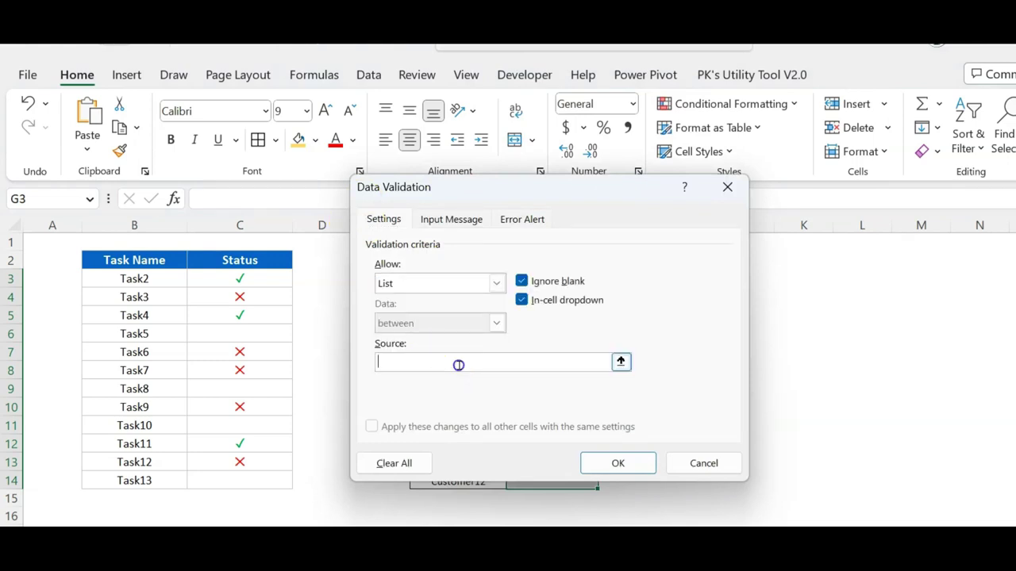
{"action": "left_click", "coordinate": [457, 363]}
{"action": "key", "text": "ctrl+v"}
{"action": "left_click", "coordinate": [618, 463]}
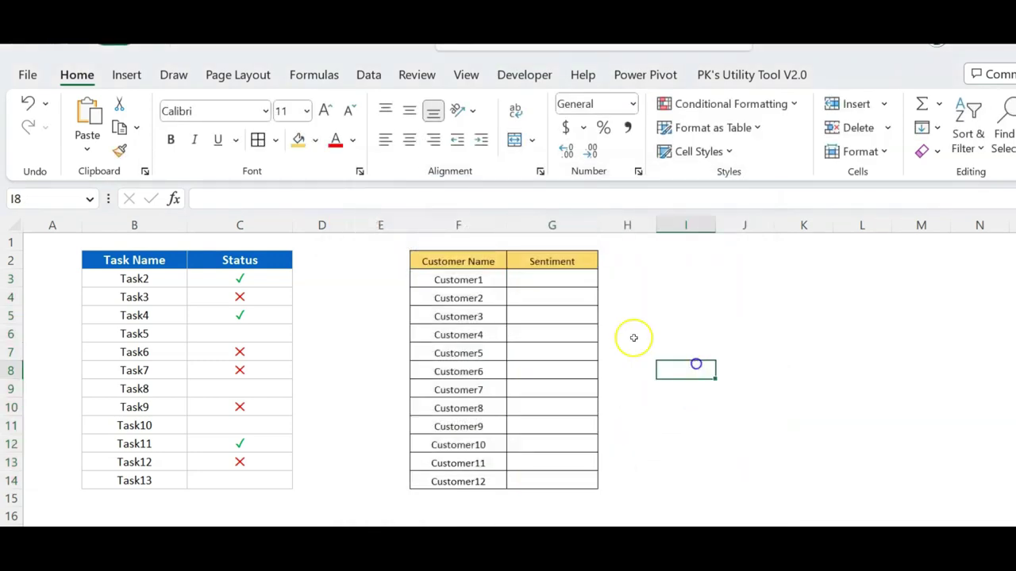
- Pick faces from the dropdowns: smiley for Customer1, sad for Customer4, plus Customer8 and Customer6
{"action": "left_click", "coordinate": [605, 280]}
{"action": "left_click", "coordinate": [567, 306]}
{"action": "left_click", "coordinate": [573, 336]}
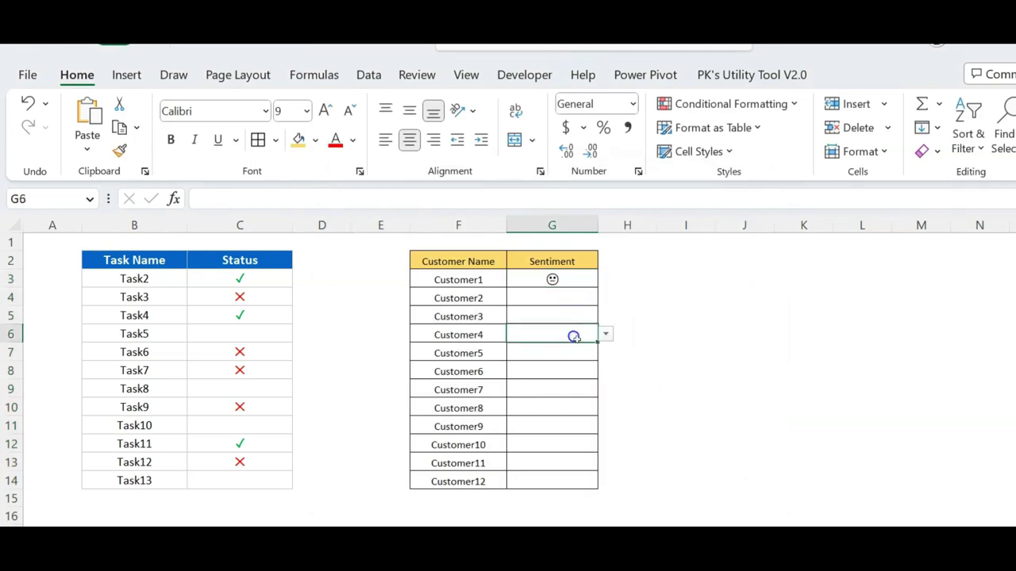
{"action": "left_click", "coordinate": [607, 334]}
{"action": "left_click", "coordinate": [550, 382]}
{"action": "left_click", "coordinate": [567, 409]}
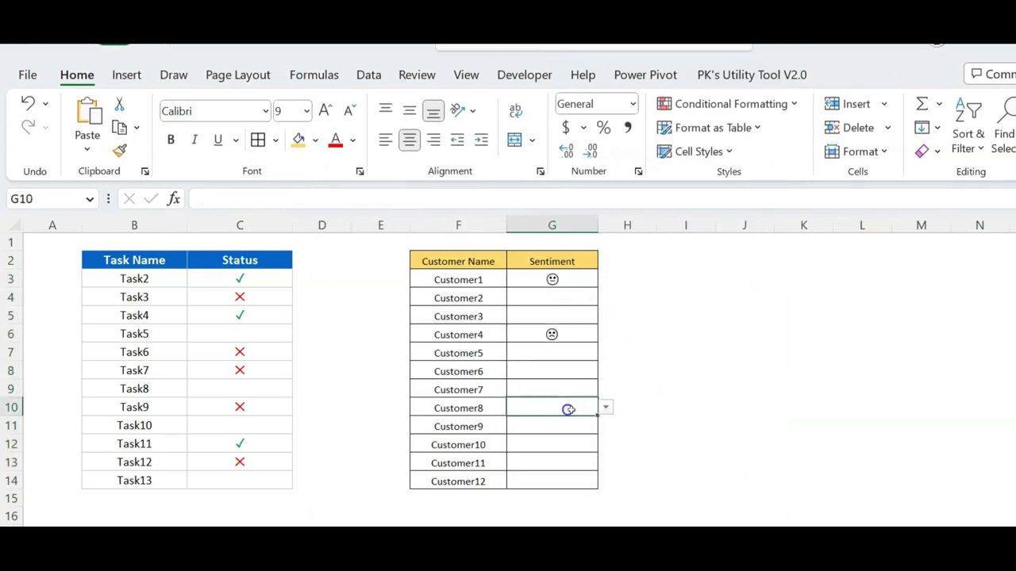
{"action": "left_click", "coordinate": [605, 409]}
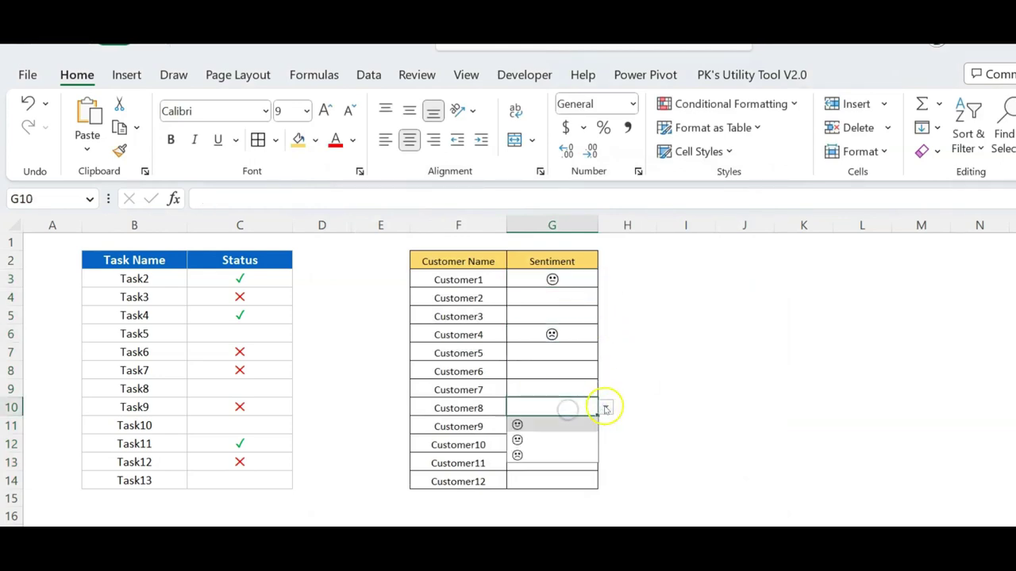
{"action": "left_click", "coordinate": [551, 425]}
{"action": "left_click", "coordinate": [573, 366]}
{"action": "left_click", "coordinate": [606, 370]}
{"action": "left_click", "coordinate": [551, 404]}
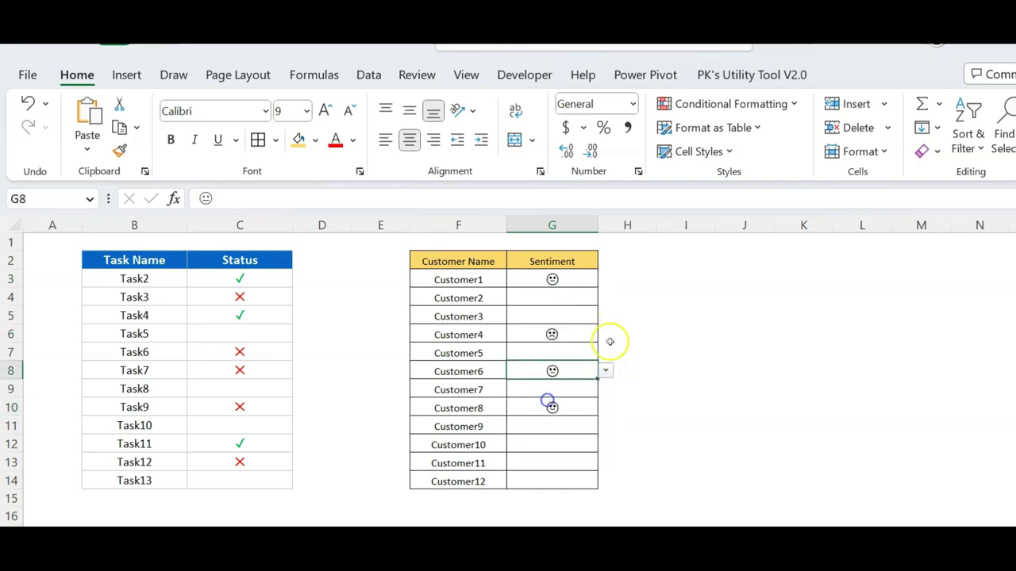
{"action": "left_click", "coordinate": [622, 316]}
{"action": "left_click_drag", "start_coordinate": [589, 276], "coordinate": [577, 479]}
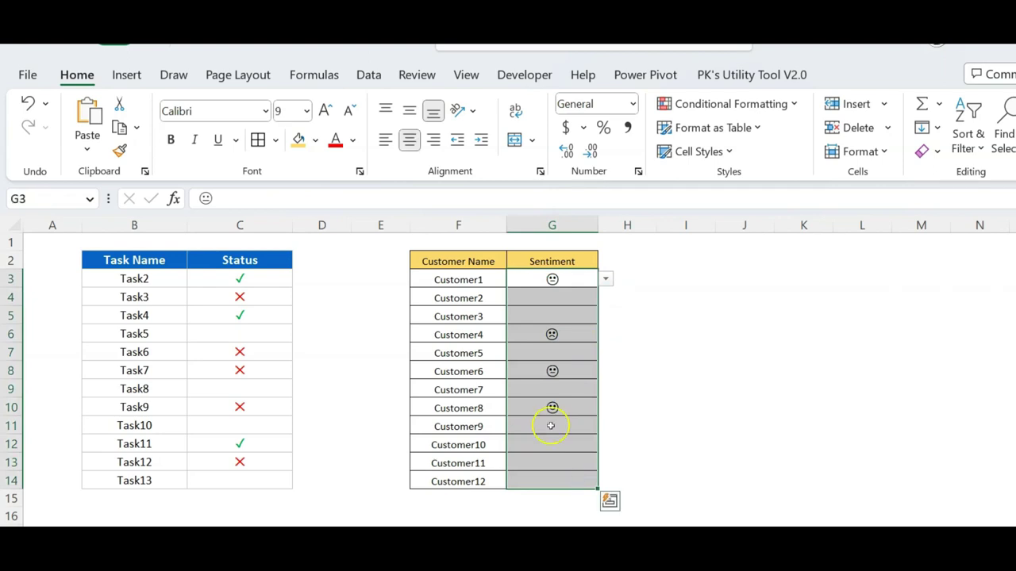
- Start a new rule formatting only cells whose value equals the smiley face
{"action": "key", "text": "alt+h"}
{"action": "key", "text": "l"}
{"action": "key", "text": "r"}
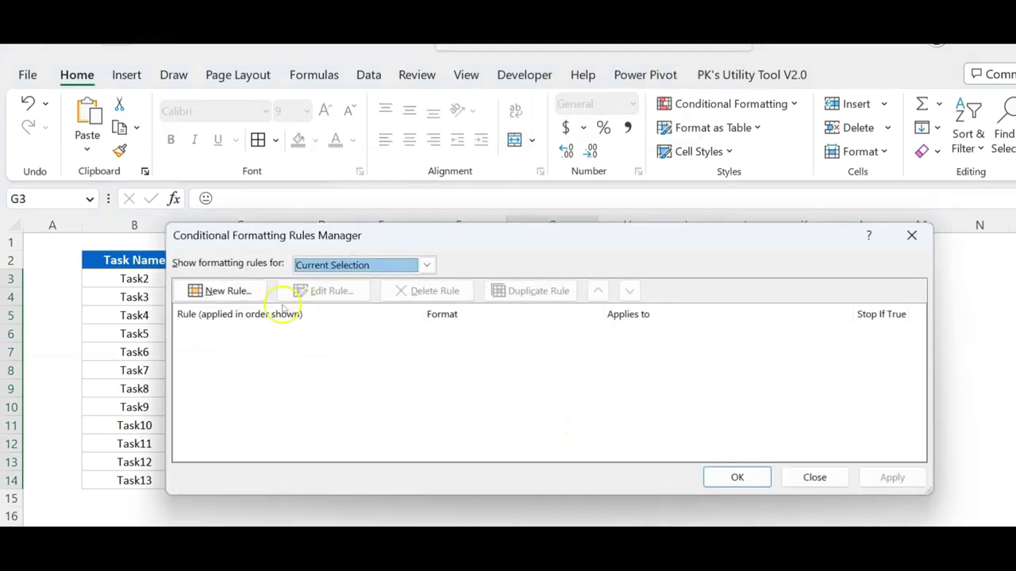
{"action": "left_click", "coordinate": [242, 292]}
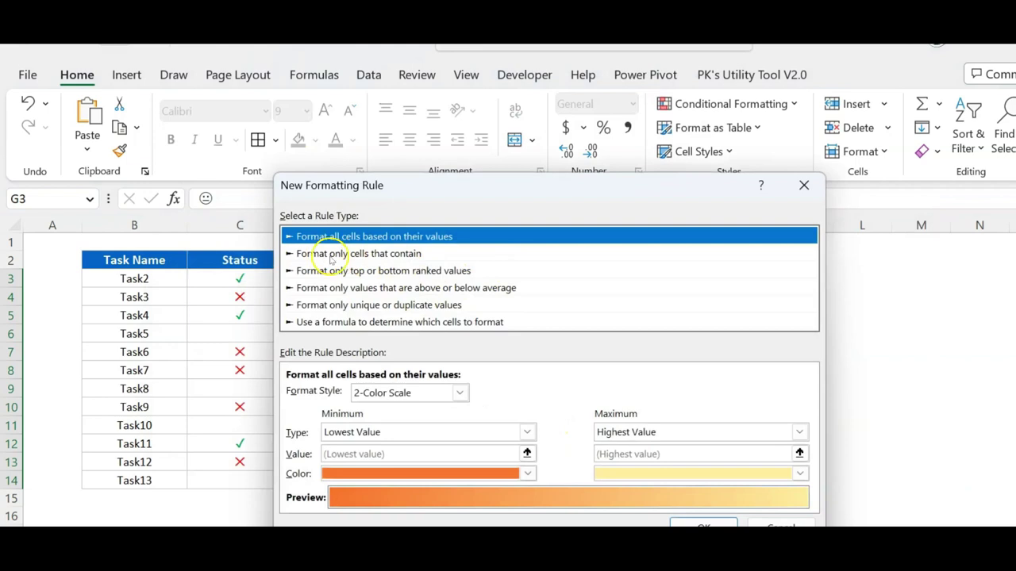
{"action": "left_click", "coordinate": [373, 256]}
{"action": "left_click", "coordinate": [419, 392]}
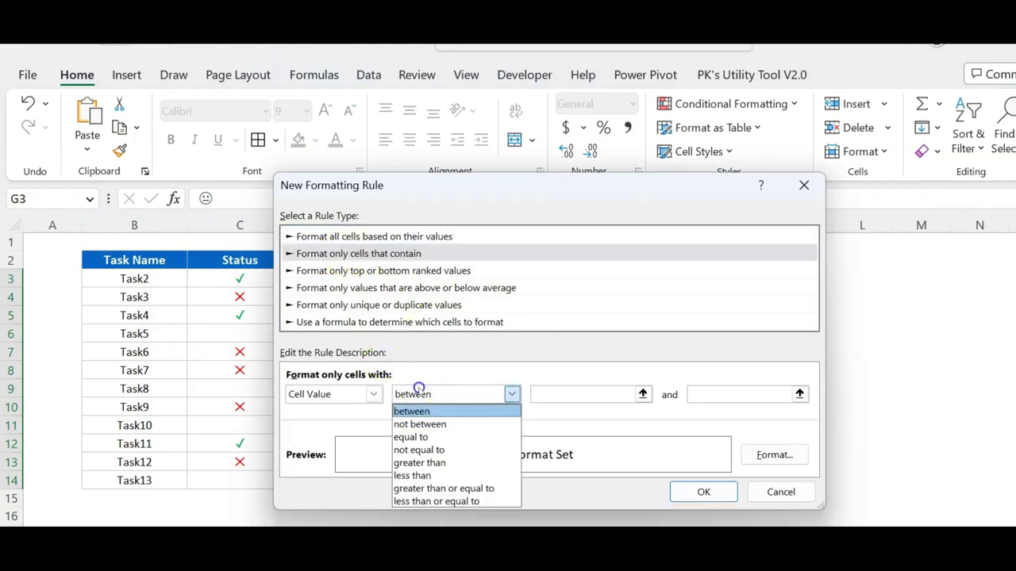
{"action": "left_click", "coordinate": [421, 437]}
{"action": "left_click", "coordinate": [647, 389]}
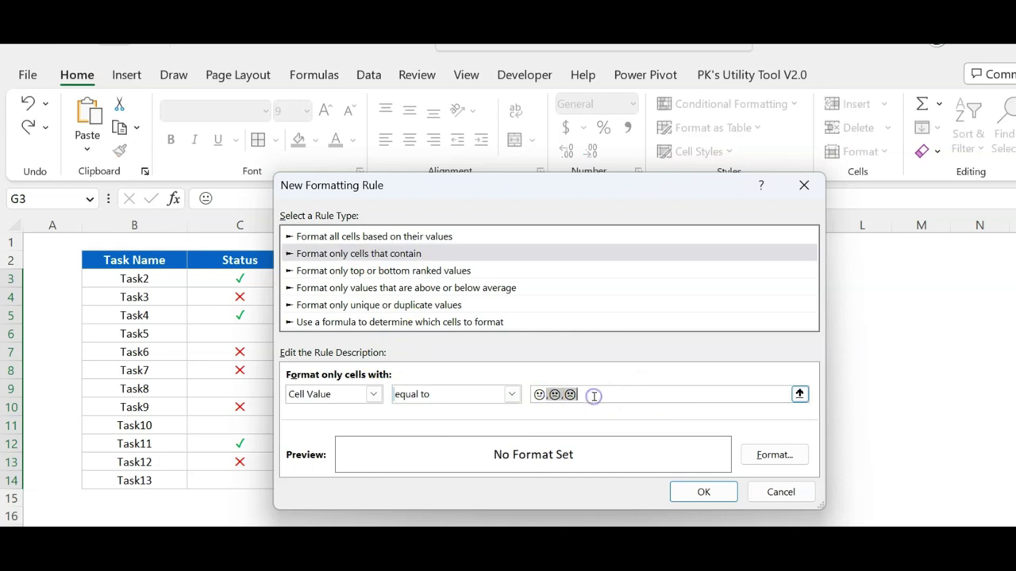
- Give the smiley rule a bold green font and save it
{"action": "left_click", "coordinate": [785, 454]}
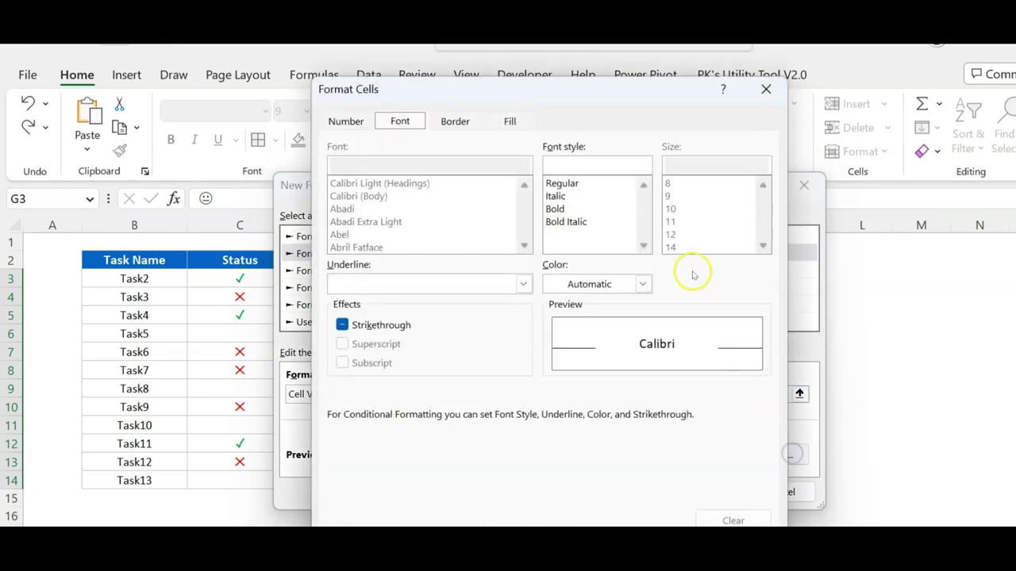
{"action": "left_click", "coordinate": [555, 209]}
{"action": "left_click", "coordinate": [623, 284]}
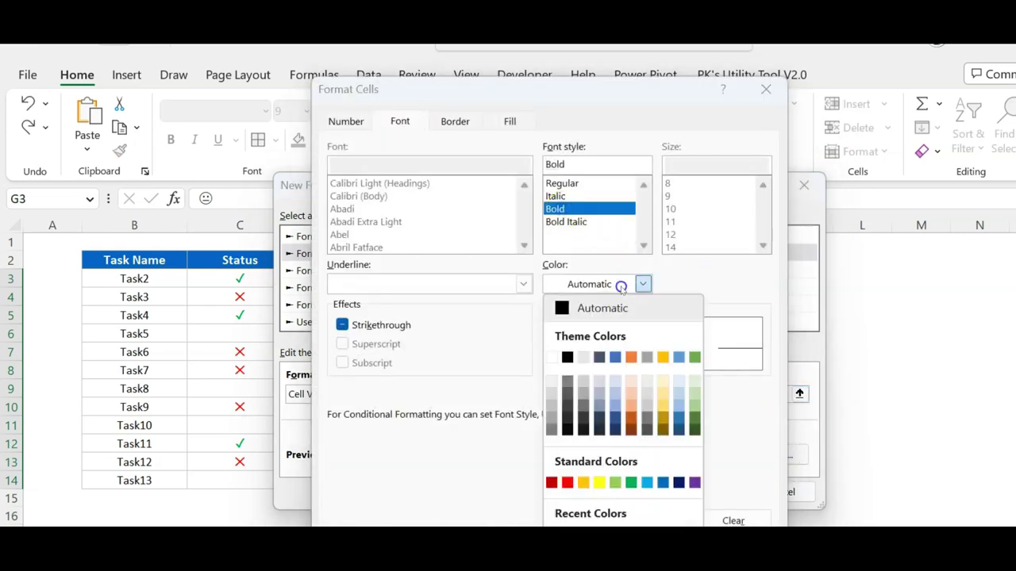
{"action": "left_click", "coordinate": [631, 483]}
{"action": "left_click", "coordinate": [671, 523]}
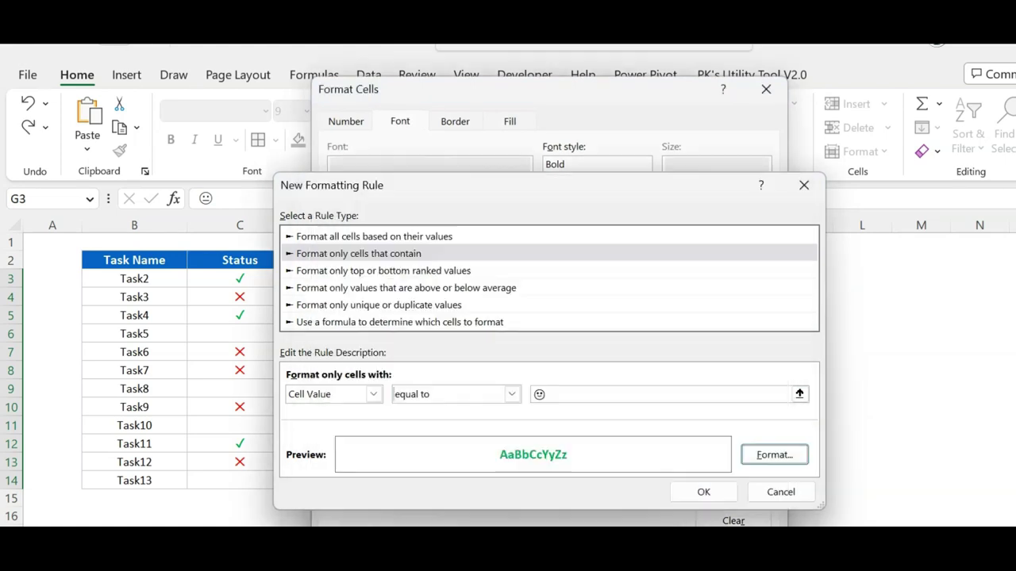
{"action": "left_click", "coordinate": [719, 493]}
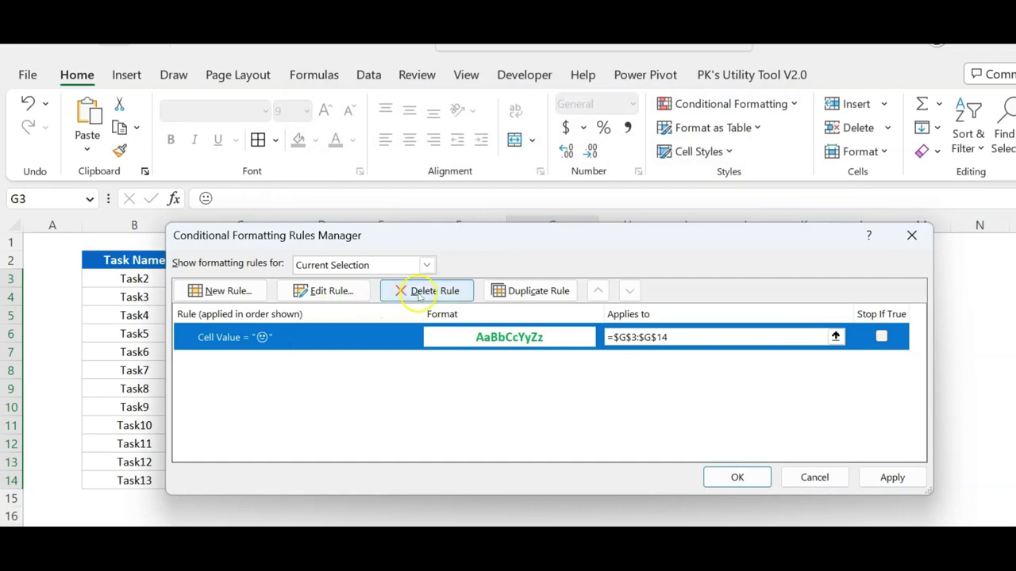
- Duplicate the smiley rule twice and change one copy to a single face in orange font
{"action": "left_click", "coordinate": [527, 292]}
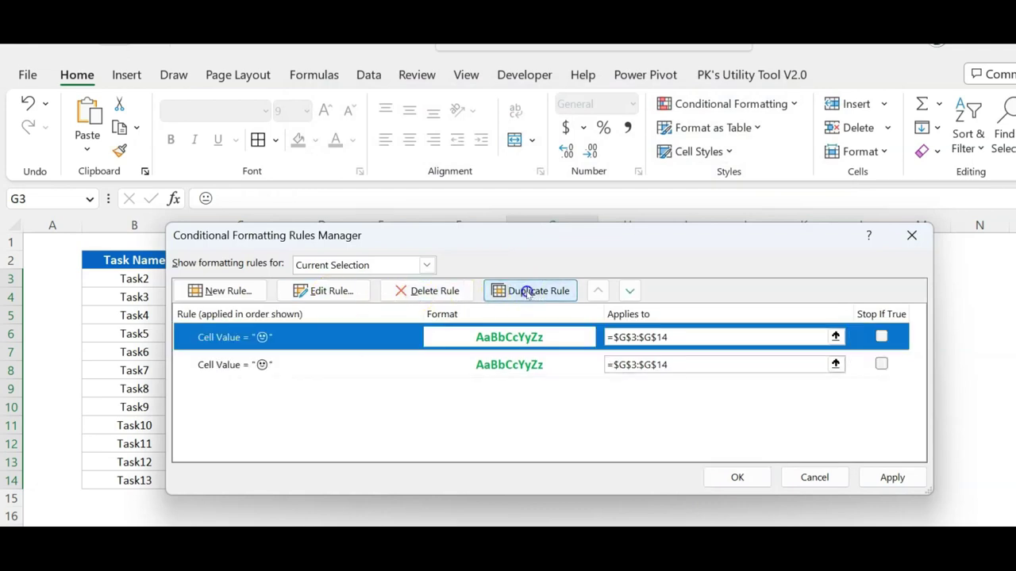
{"action": "left_click", "coordinate": [527, 292]}
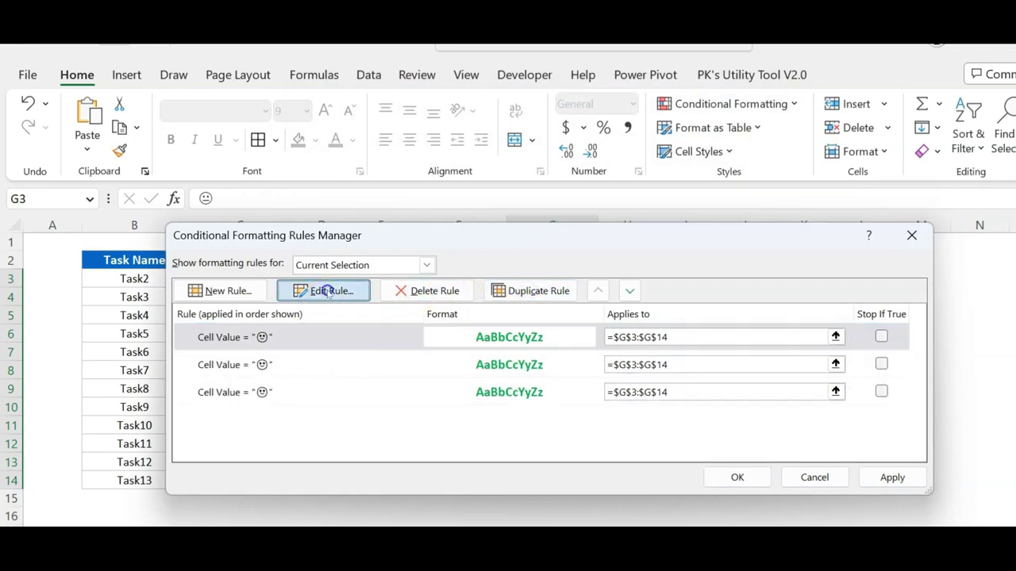
{"action": "left_click", "coordinate": [329, 291]}
{"action": "left_click", "coordinate": [564, 408]}
{"action": "left_click", "coordinate": [534, 407]}
{"action": "key", "text": "ctrl+v"}
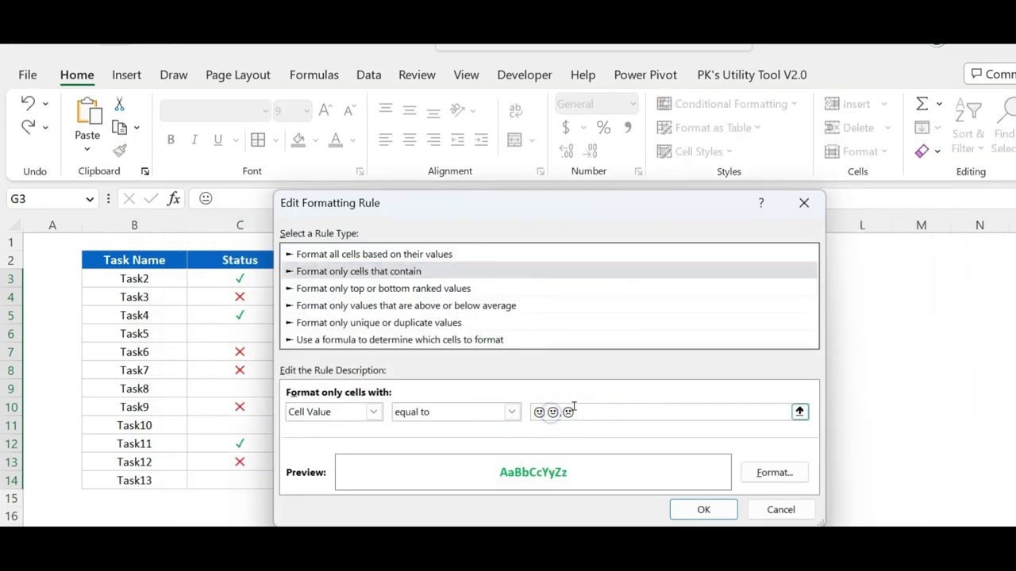
{"action": "key", "text": "BackSpace"}
{"action": "key", "text": "BackSpace"}
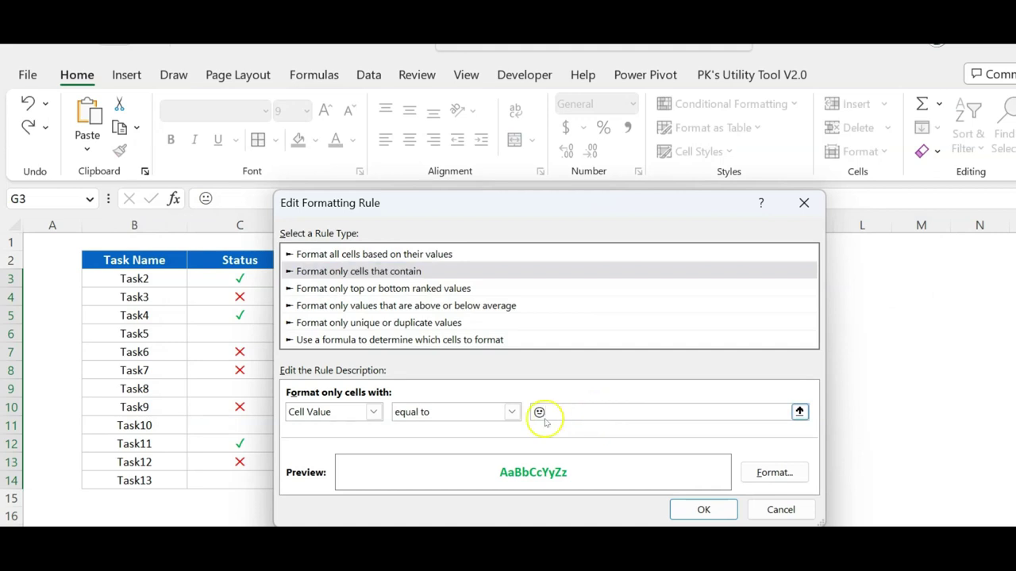
{"action": "left_click", "coordinate": [774, 473]}
{"action": "left_click", "coordinate": [642, 283]}
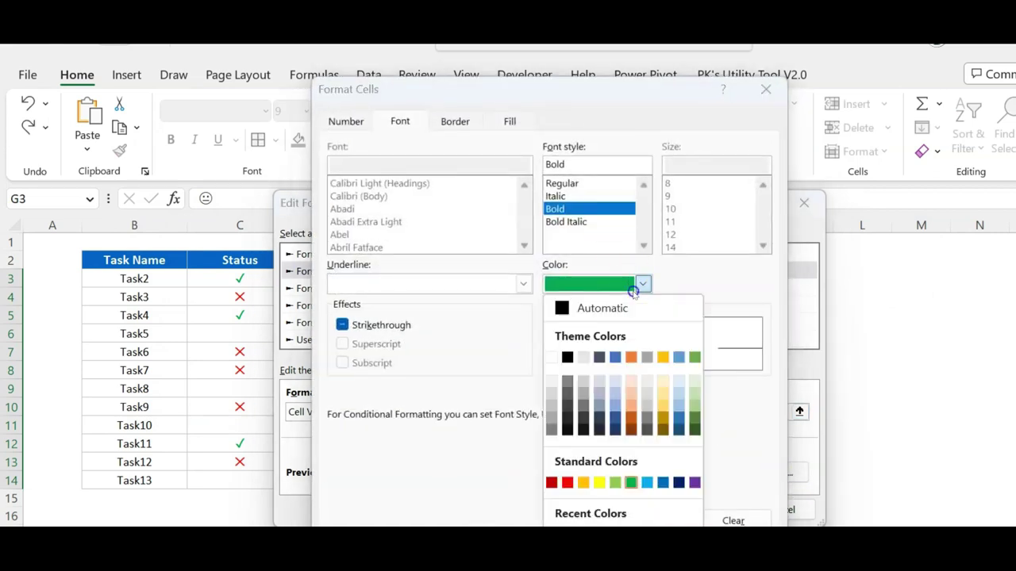
{"action": "left_click", "coordinate": [585, 482]}
{"action": "key", "text": "Return"}
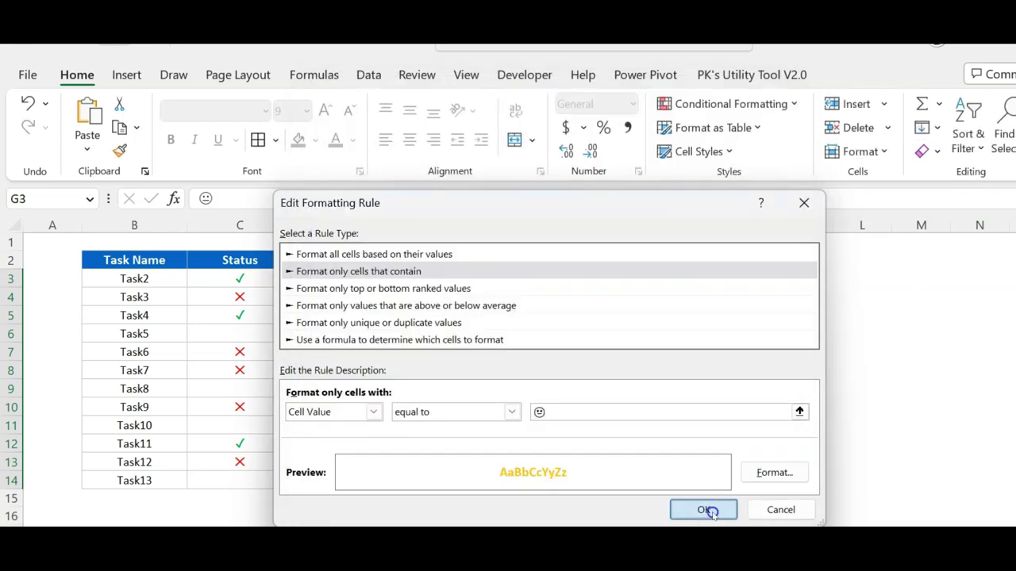
{"action": "left_click", "coordinate": [710, 511]}
- Change the second copy's matching face and give it dark red font, then apply the rules
{"action": "left_click", "coordinate": [354, 364]}
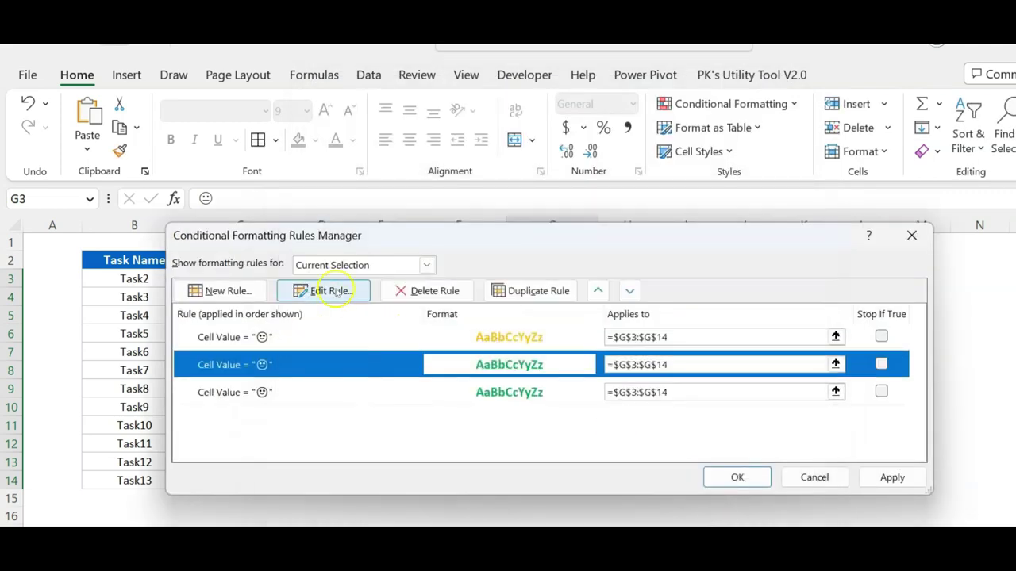
{"action": "left_click", "coordinate": [332, 292]}
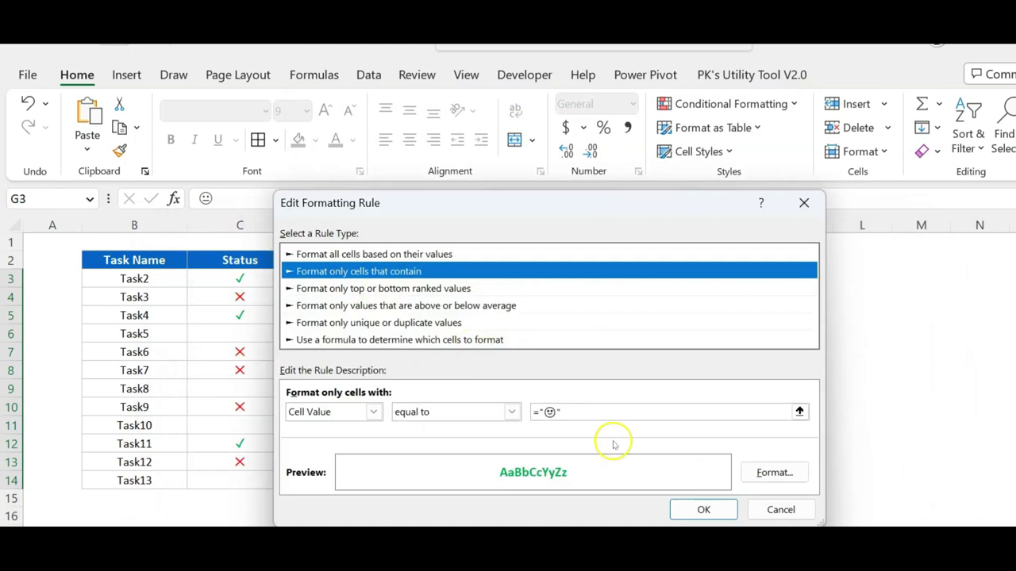
{"action": "left_click", "coordinate": [556, 412]}
{"action": "type", "text": "☺,☹,☻"}
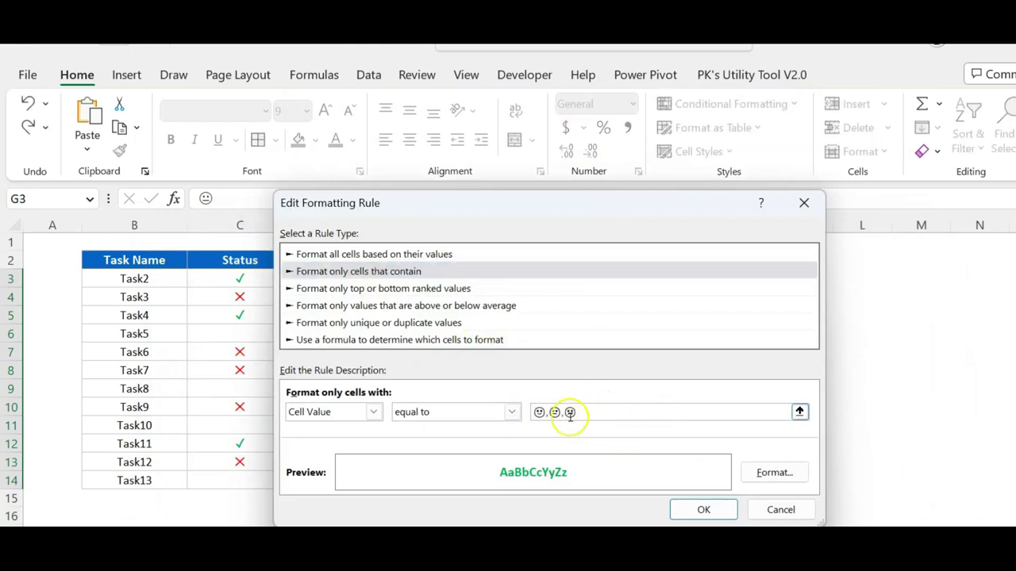
{"action": "left_click_drag", "start_coordinate": [530, 412], "coordinate": [563, 412]}
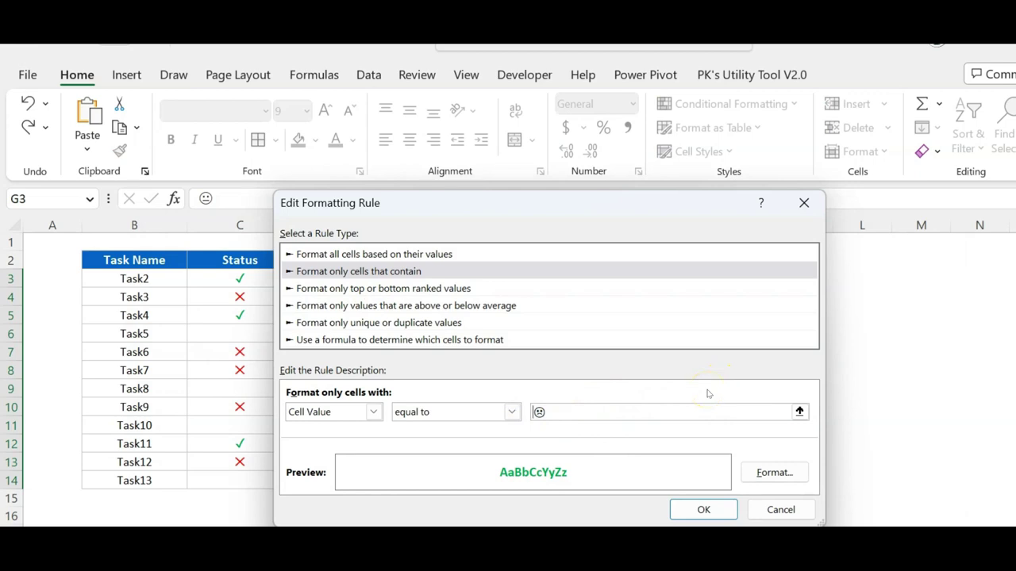
{"action": "left_click", "coordinate": [771, 473]}
{"action": "left_click", "coordinate": [585, 284]}
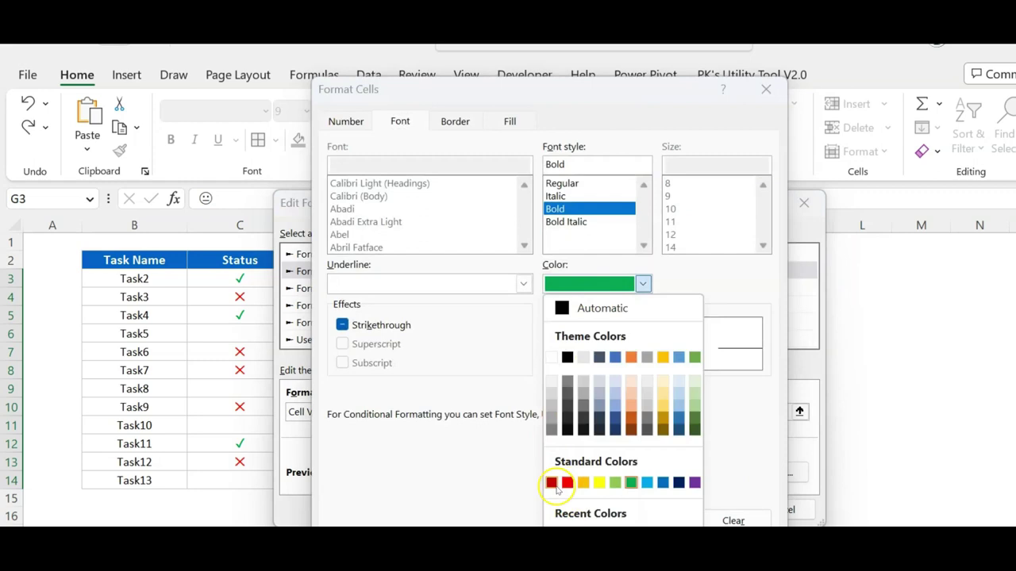
{"action": "left_click", "coordinate": [566, 485]}
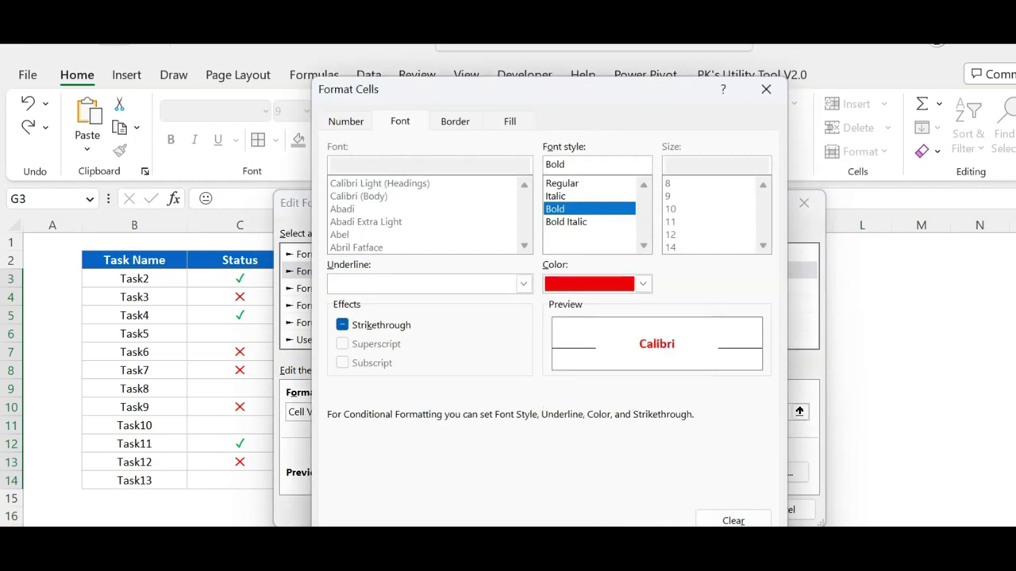
{"action": "key", "text": "Return"}
{"action": "left_click", "coordinate": [692, 512]}
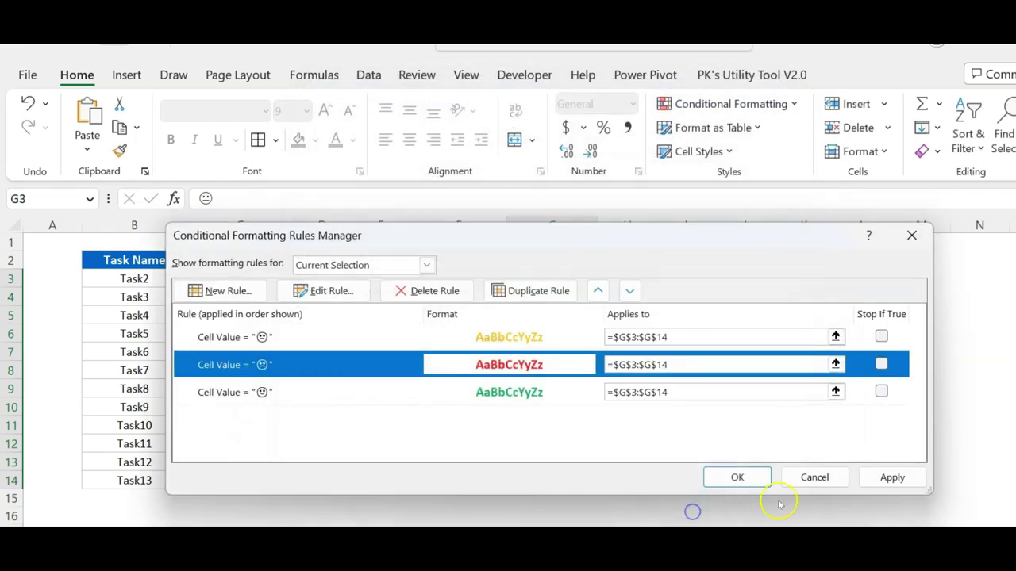
{"action": "left_click", "coordinate": [891, 477]}
{"action": "left_click", "coordinate": [737, 477]}
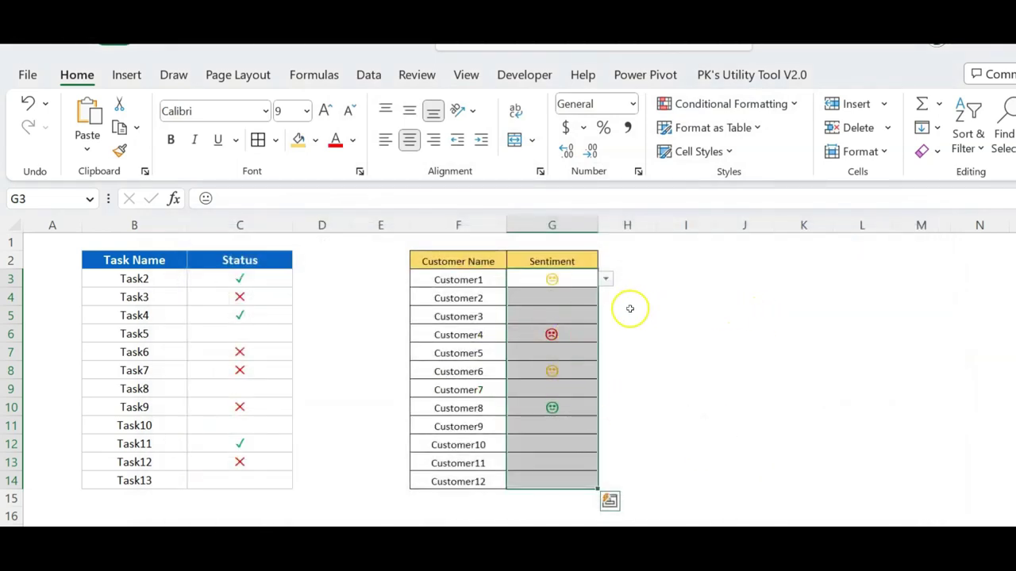
- Try the smiley and neutral face in G4's dropdown, finally choosing the red sad face
{"action": "left_click", "coordinate": [533, 301]}
{"action": "left_click", "coordinate": [606, 297]}
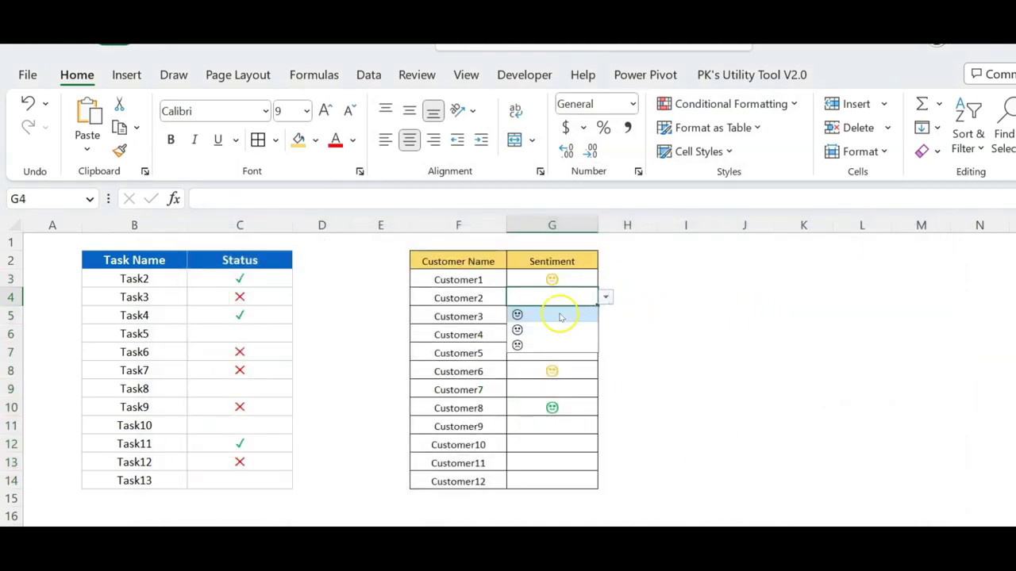
{"action": "left_click", "coordinate": [559, 316]}
{"action": "left_click", "coordinate": [606, 296]}
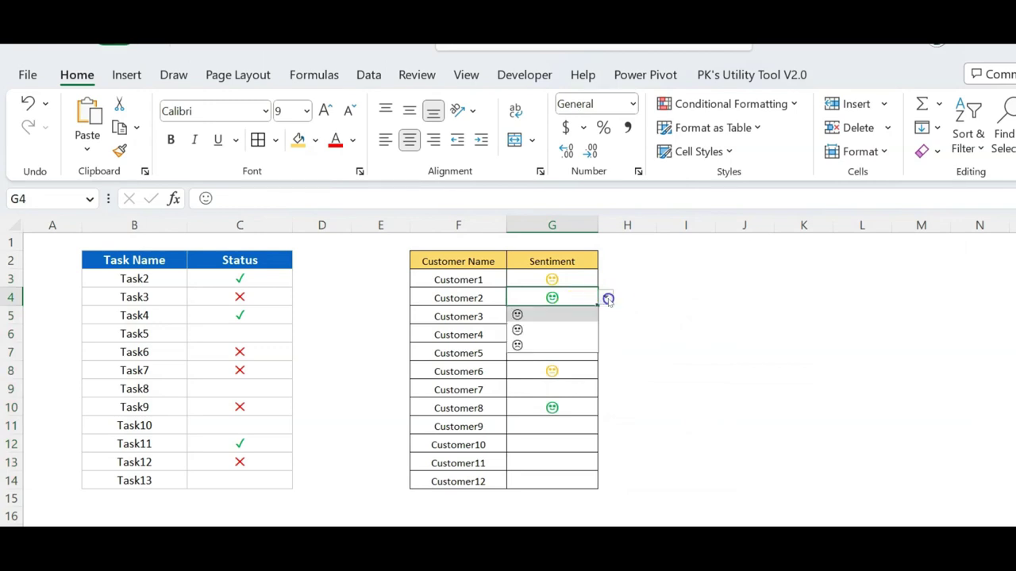
{"action": "left_click", "coordinate": [547, 334]}
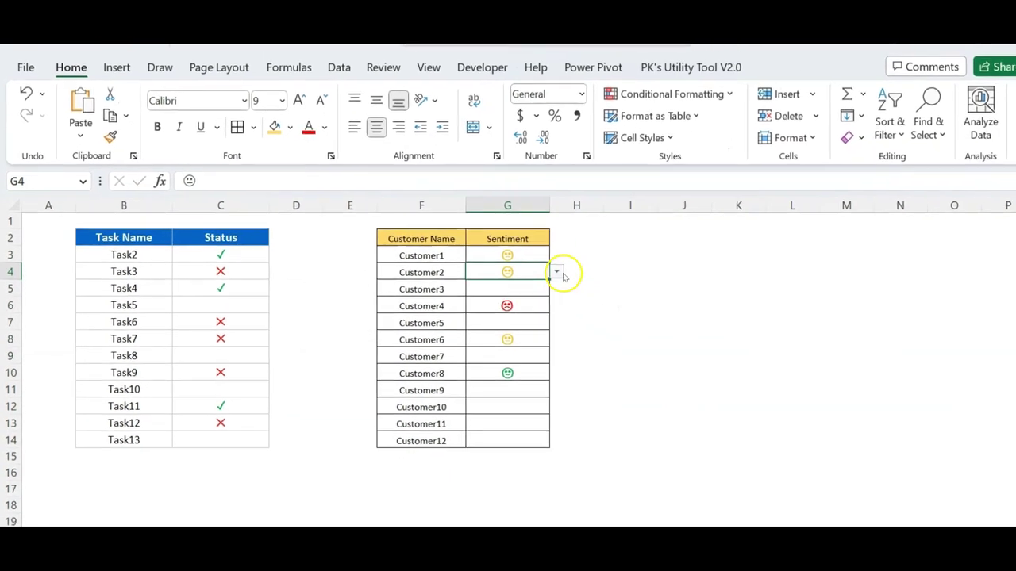
{"action": "left_click", "coordinate": [524, 255]}
{"action": "left_click", "coordinate": [468, 295]}
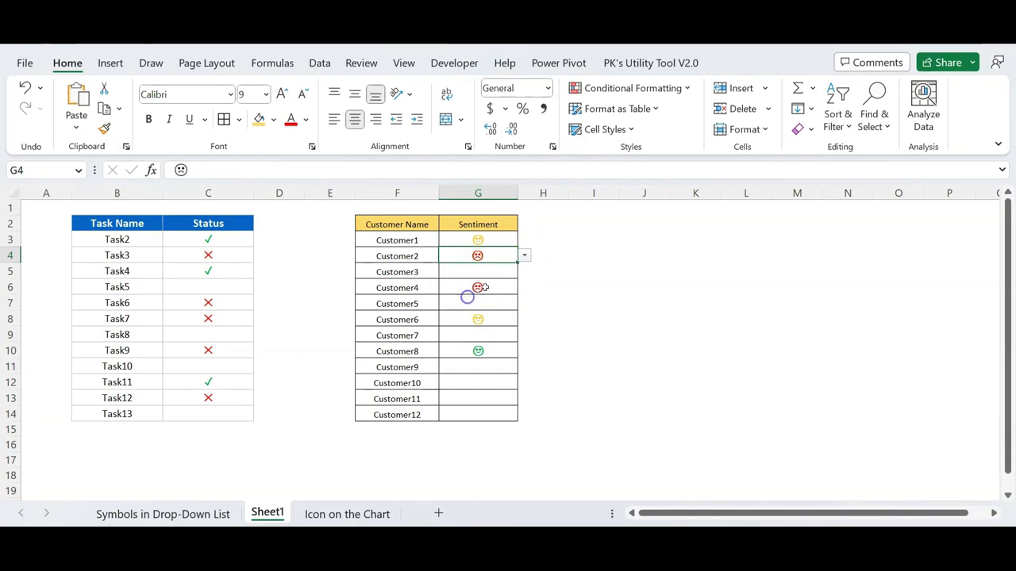
{"action": "left_click", "coordinate": [571, 275]}
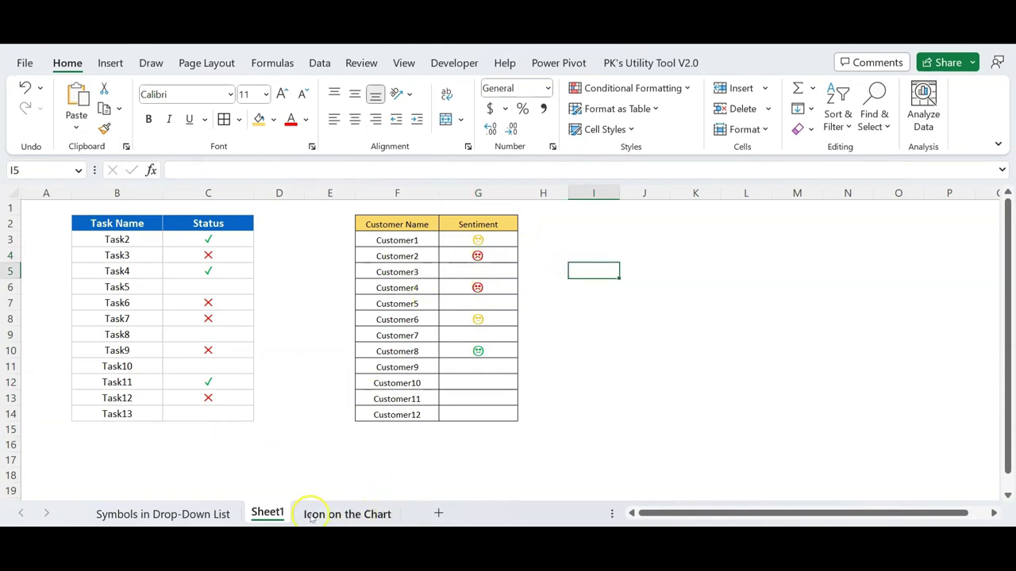
- Copy the food table from 'Icon on the Chart' to B2 of a new sheet and widen columns B:D
{"action": "left_click", "coordinate": [342, 514]}
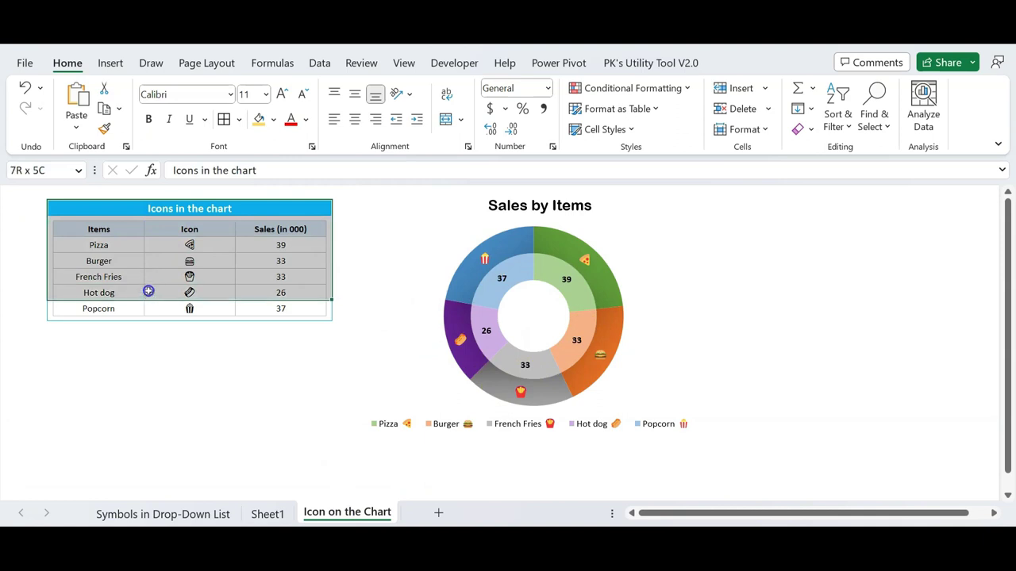
{"action": "left_click_drag", "start_coordinate": [136, 208], "coordinate": [145, 292]}
{"action": "left_click_drag", "start_coordinate": [111, 230], "coordinate": [274, 306]}
{"action": "key", "text": "ctrl+c"}
{"action": "left_click", "coordinate": [438, 512]}
{"action": "left_click", "coordinate": [88, 223]}
{"action": "key", "text": "ctrl+v"}
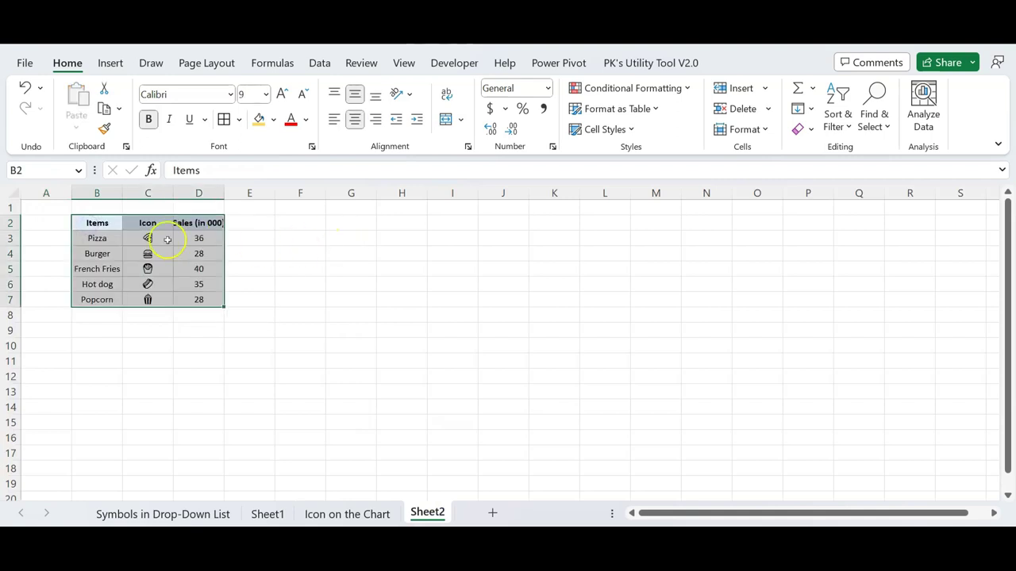
{"action": "left_click", "coordinate": [103, 222]}
{"action": "key", "text": "ctrl+space"}
{"action": "left_click_drag", "start_coordinate": [97, 193], "coordinate": [314, 193]}
- Check the RANDBETWEEN(20,40) sales formula in D3 and review the item, sales and icon cells
{"action": "left_click", "coordinate": [274, 238]}
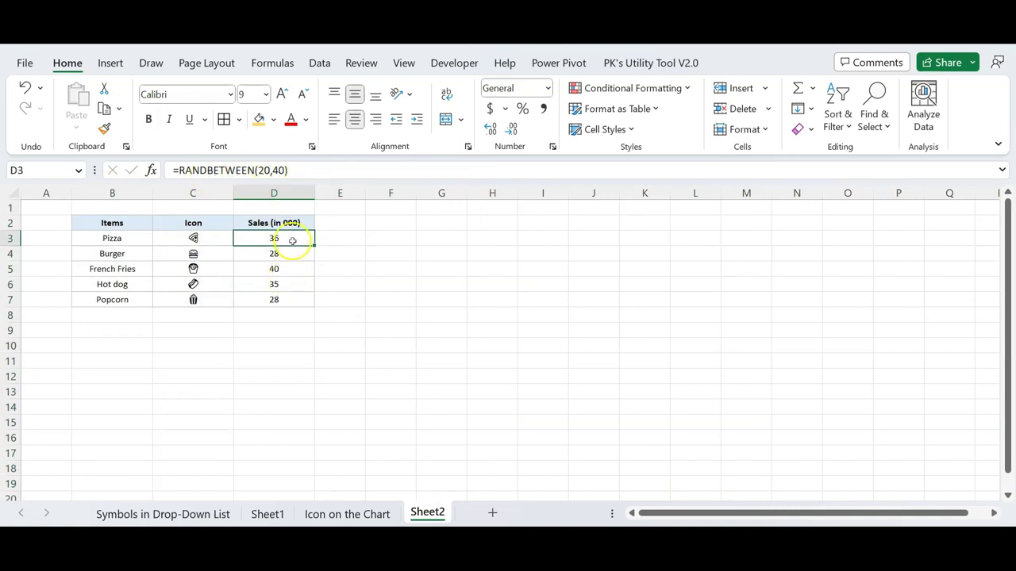
{"action": "left_click_drag", "start_coordinate": [291, 238], "coordinate": [286, 306]}
{"action": "left_click_drag", "start_coordinate": [140, 238], "coordinate": [135, 302]}
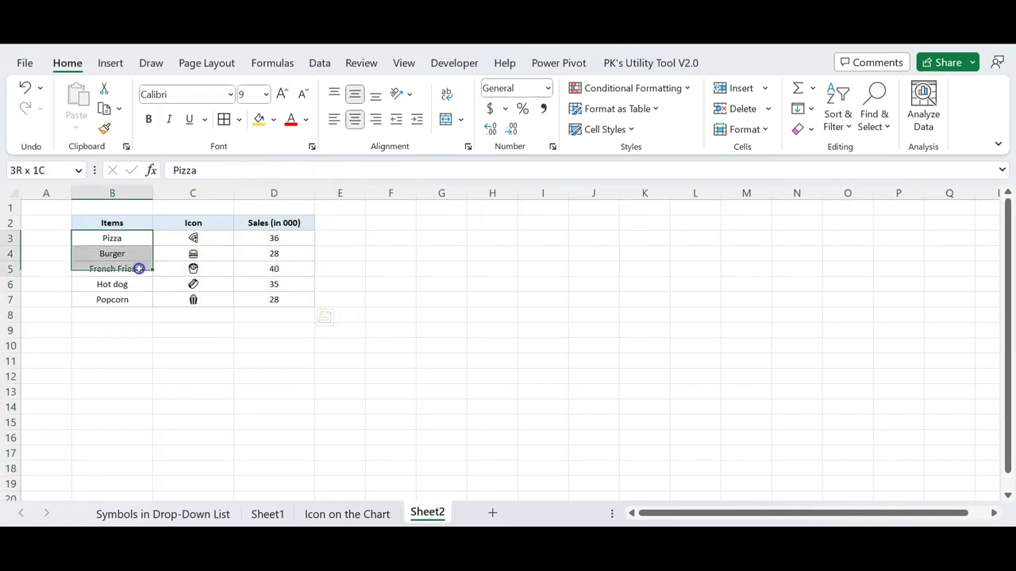
{"action": "left_click", "coordinate": [134, 238]}
{"action": "left_click", "coordinate": [135, 253]}
{"action": "left_click", "coordinate": [139, 268]}
{"action": "left_click", "coordinate": [136, 284]}
{"action": "left_click", "coordinate": [131, 299]}
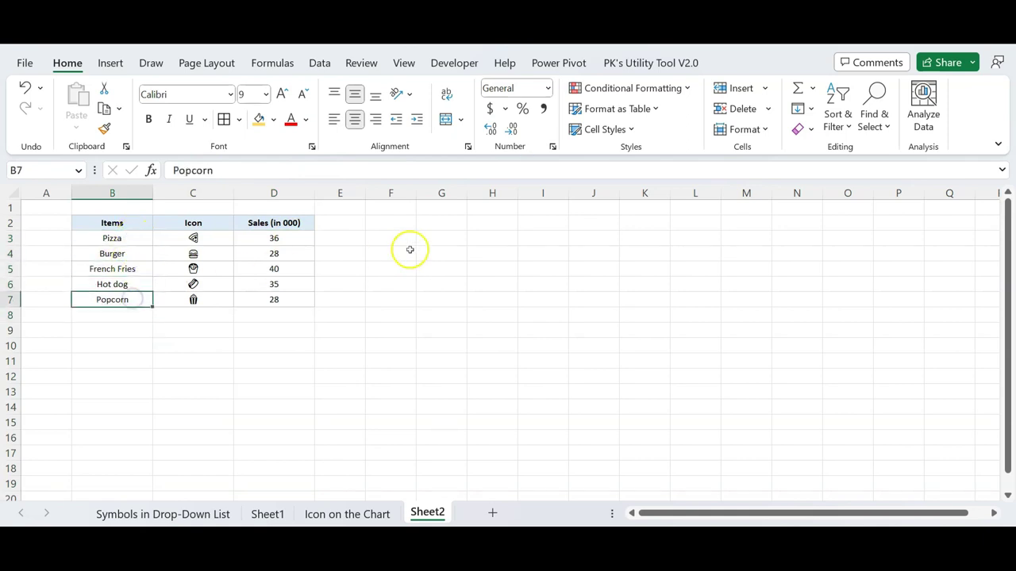
{"action": "left_click_drag", "start_coordinate": [215, 238], "coordinate": [220, 299]}
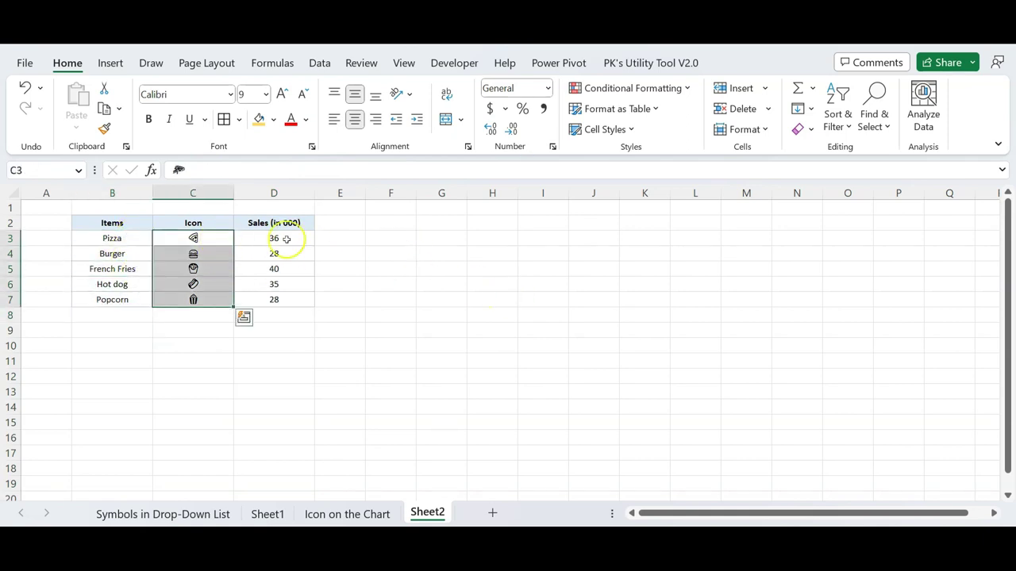
{"action": "left_click", "coordinate": [367, 239]}
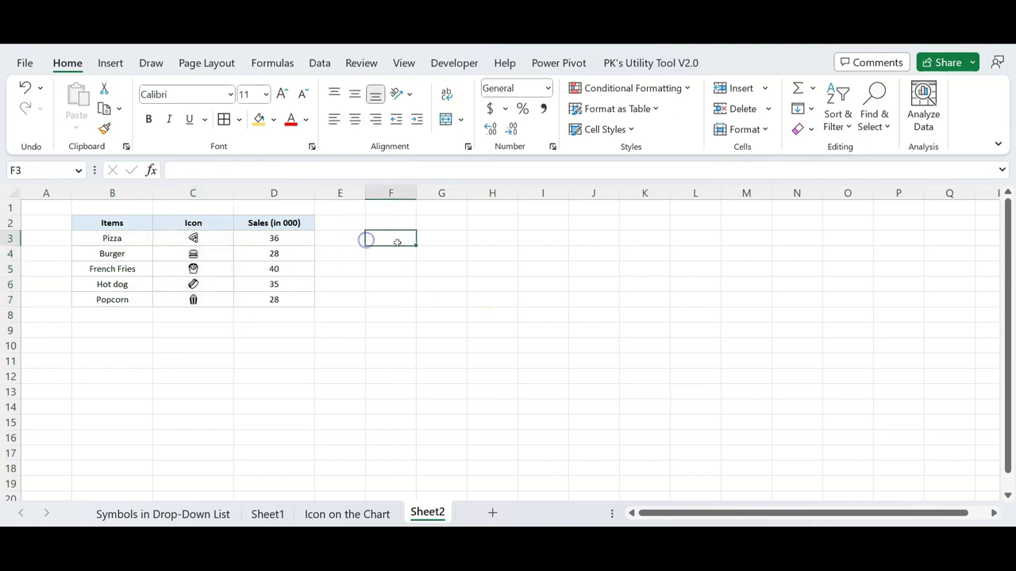
{"action": "left_click", "coordinate": [348, 241]}
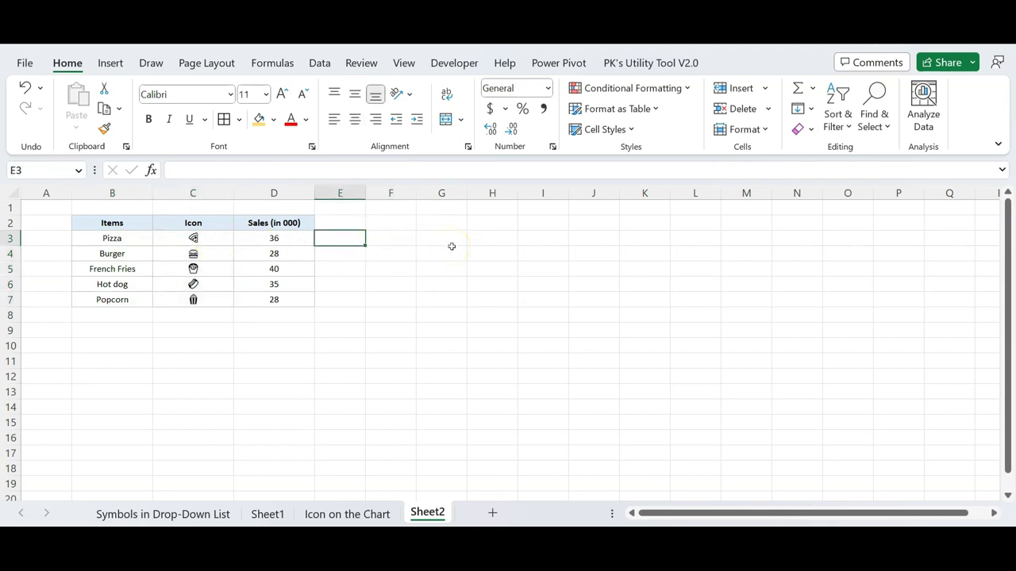
{"action": "key", "text": "super+period"}
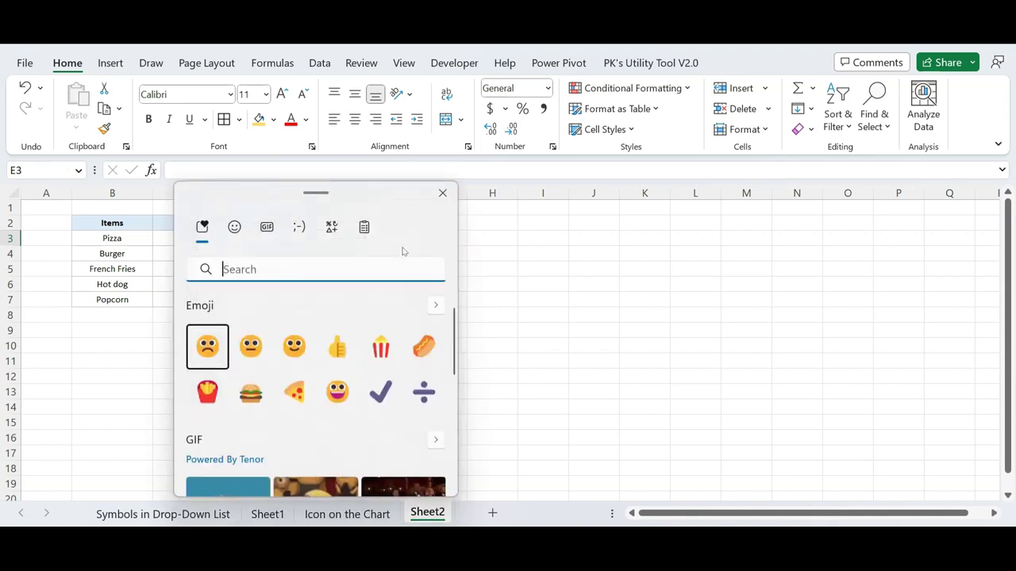
{"action": "left_click", "coordinate": [238, 229]}
{"action": "left_click", "coordinate": [363, 228]}
{"action": "left_click", "coordinate": [214, 349]}
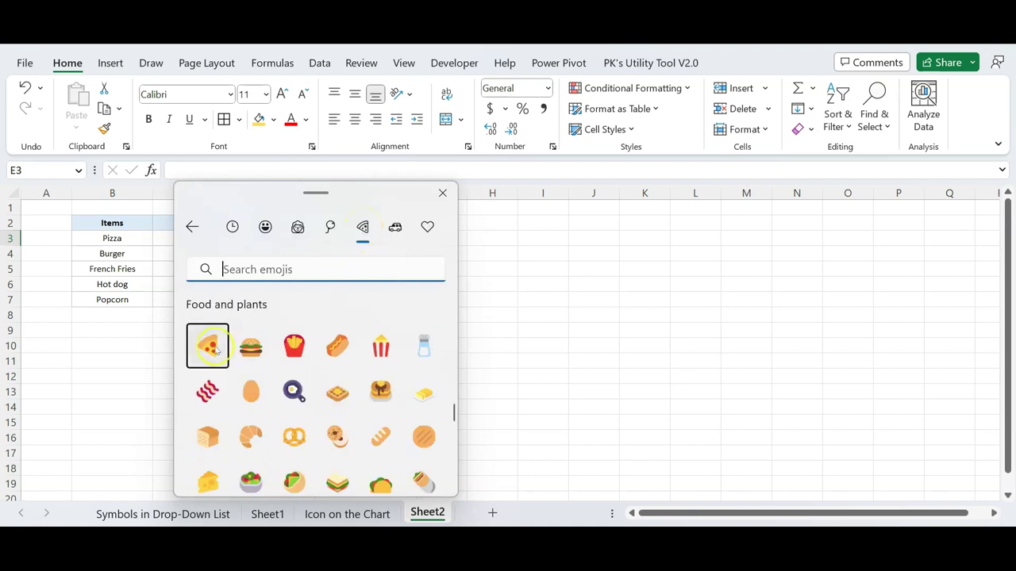
{"action": "left_click", "coordinate": [250, 347]}
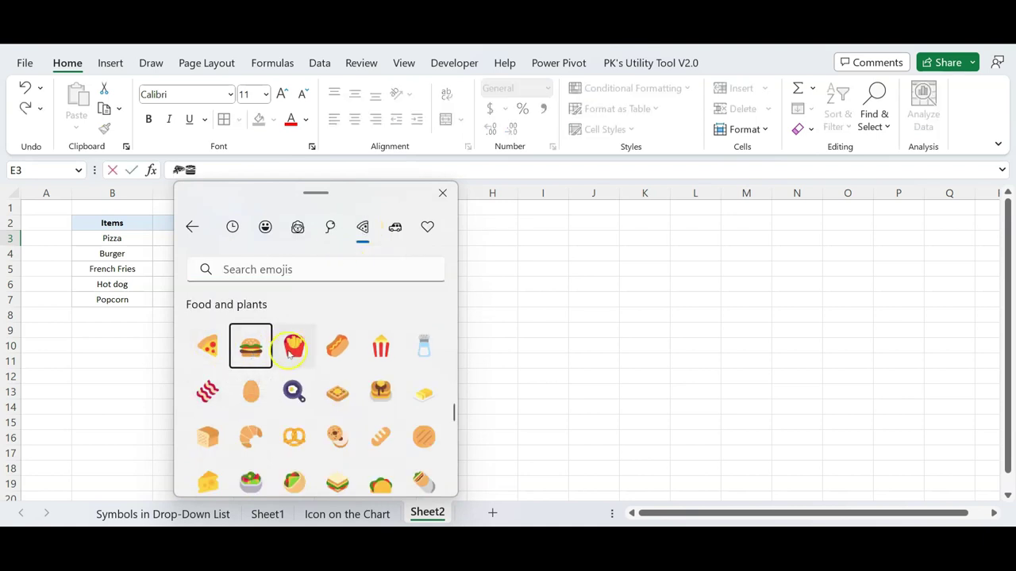
{"action": "left_click", "coordinate": [292, 350]}
{"action": "left_click", "coordinate": [337, 347]}
{"action": "left_click", "coordinate": [380, 346]}
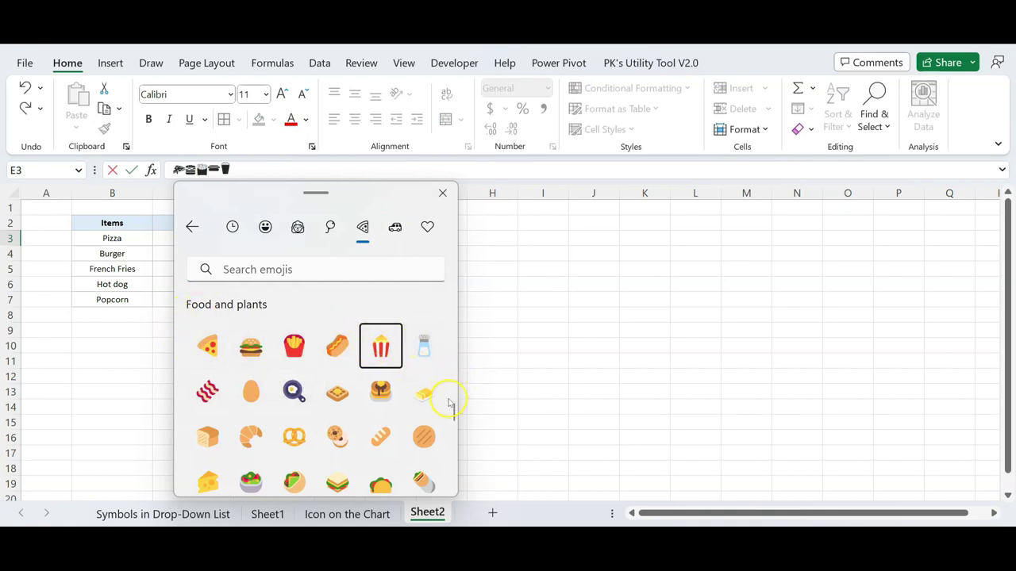
{"action": "scroll", "coordinate": [379, 386], "scroll_direction": "down", "scroll_amount": 1}
{"action": "scroll", "coordinate": [294, 386], "scroll_direction": "down", "scroll_amount": 1}
{"action": "scroll", "coordinate": [348, 400], "scroll_direction": "down", "scroll_amount": 1}
{"action": "scroll", "coordinate": [353, 409], "scroll_direction": "down", "scroll_amount": 1}
{"action": "scroll", "coordinate": [294, 329], "scroll_direction": "down", "scroll_amount": 2}
{"action": "scroll", "coordinate": [302, 347], "scroll_direction": "down", "scroll_amount": 2}
{"action": "scroll", "coordinate": [398, 295], "scroll_direction": "down", "scroll_amount": 1}
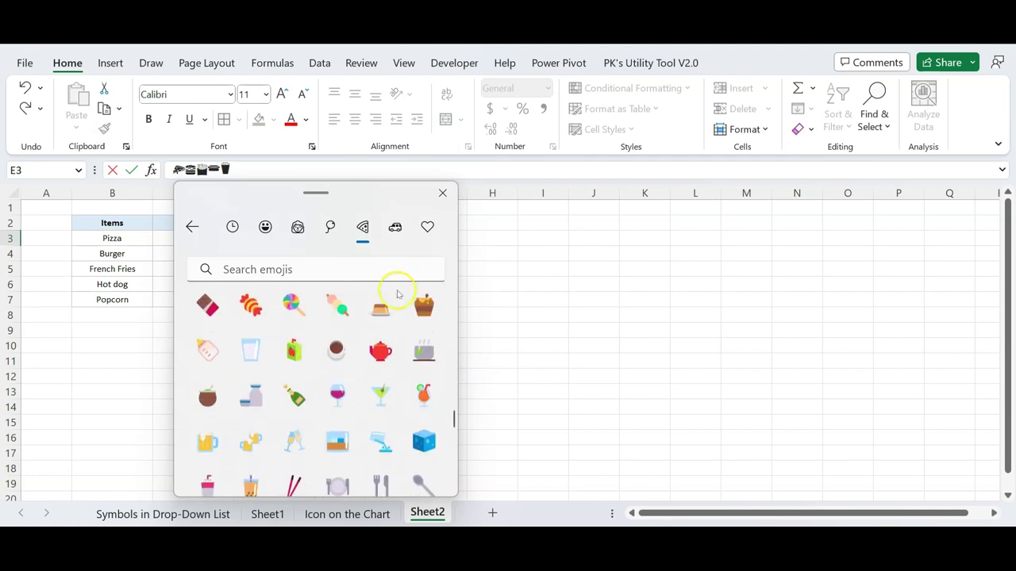
{"action": "left_click", "coordinate": [443, 194]}
{"action": "left_click", "coordinate": [490, 251]}
{"action": "left_click_drag", "start_coordinate": [339, 238], "coordinate": [358, 303]}
{"action": "key", "text": "ctrl+d"}
{"action": "left_click", "coordinate": [420, 270]}
{"action": "left_click", "coordinate": [327, 252]}
{"action": "left_click", "coordinate": [333, 238]}
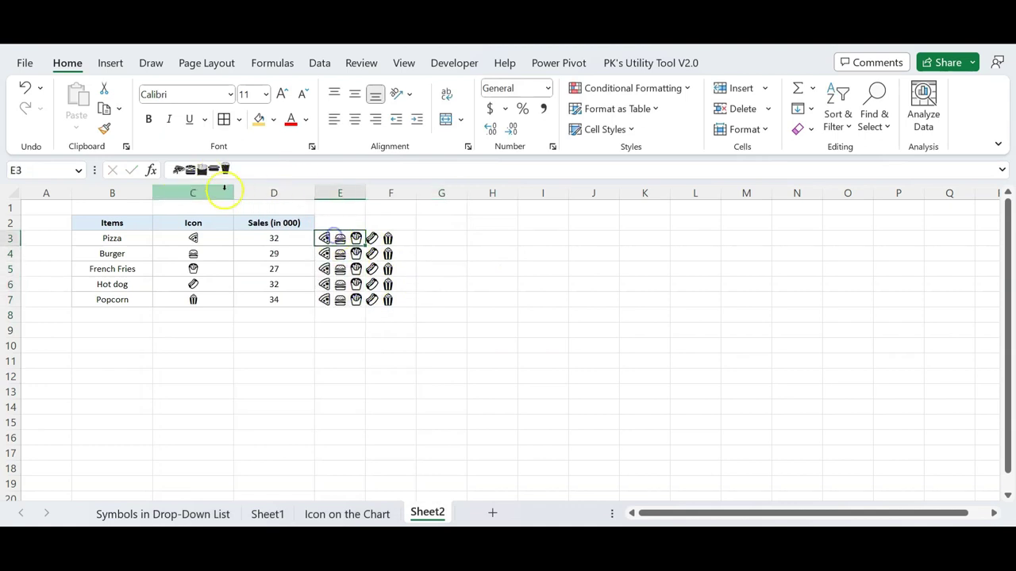
{"action": "left_click_drag", "start_coordinate": [186, 170], "coordinate": [239, 170]}
{"action": "key", "text": "Delete"}
{"action": "key", "text": "Return"}
{"action": "key", "text": "Delete"}
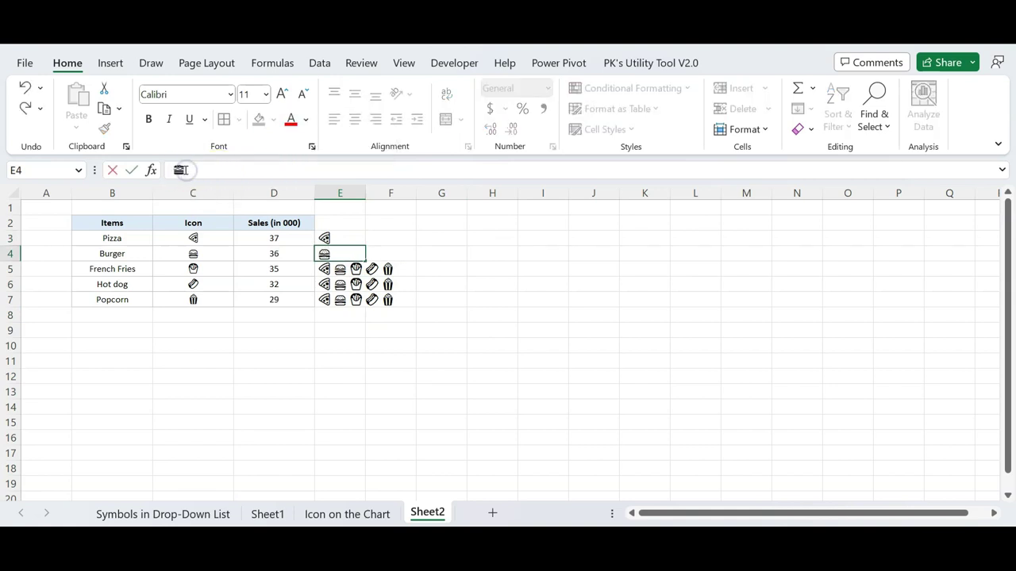
{"action": "key", "text": "Return"}
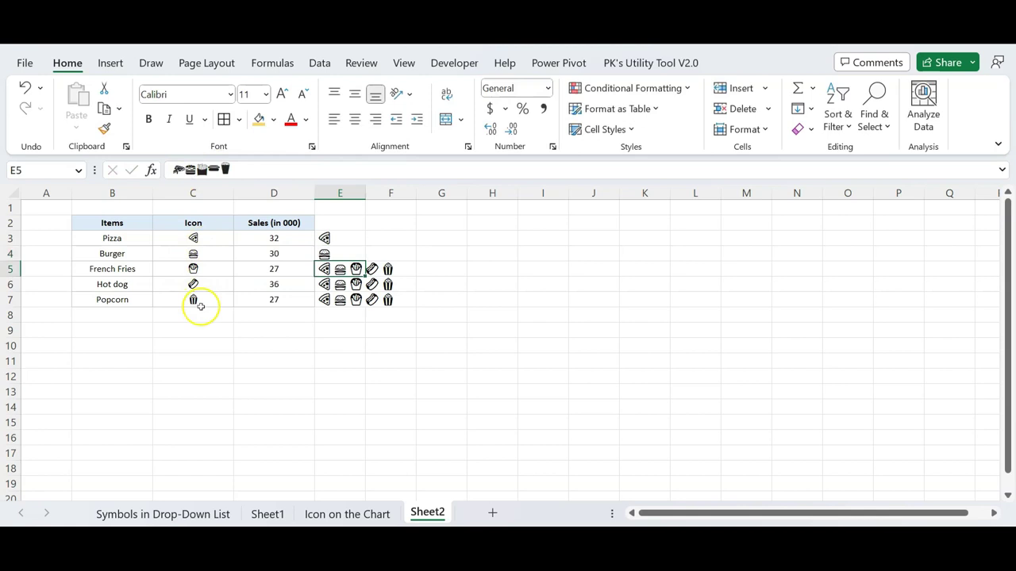
{"action": "left_click_drag", "start_coordinate": [347, 236], "coordinate": [355, 299]}
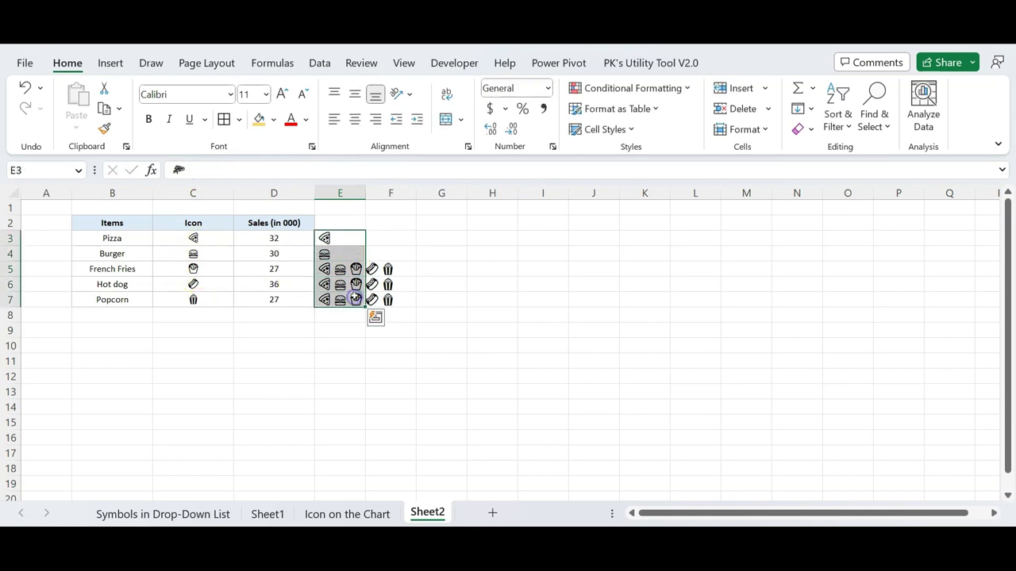
{"action": "key", "text": "Delete"}
{"action": "left_click", "coordinate": [493, 269]}
{"action": "left_click_drag", "start_coordinate": [197, 237], "coordinate": [218, 300]}
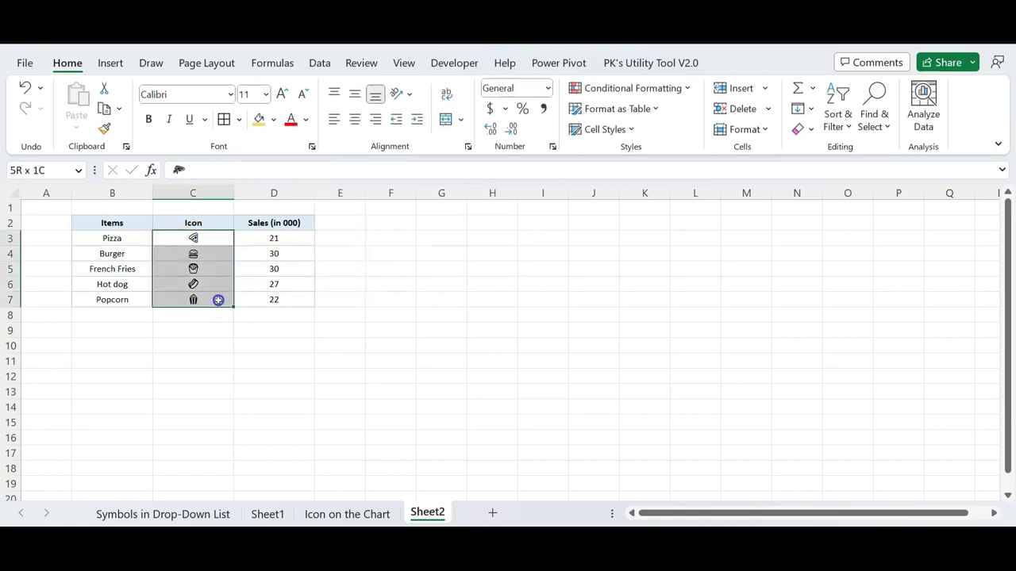
{"action": "left_click_drag", "start_coordinate": [277, 238], "coordinate": [291, 295]}
- Insert a doughnut chart from the Items, Icon and Sales table in B2:D7
{"action": "mouse_move", "coordinate": [437, 253]}
{"action": "left_mouse_down"}
{"action": "mouse_move", "coordinate": [137, 252]}
{"action": "mouse_move", "coordinate": [138, 295]}
{"action": "left_mouse_up"}
{"action": "left_click", "coordinate": [401, 287]}
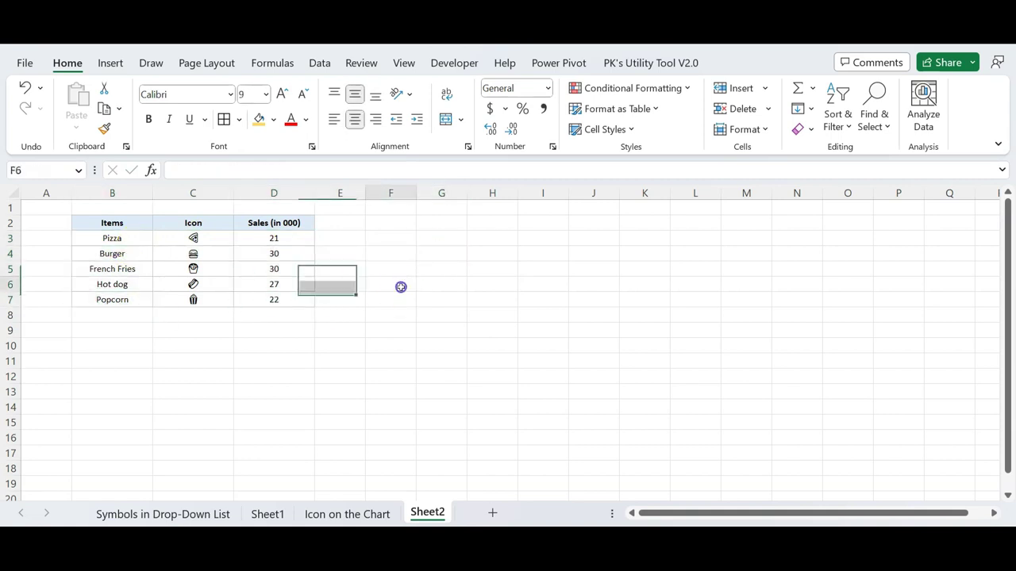
{"action": "left_click_drag", "start_coordinate": [112, 225], "coordinate": [277, 295]}
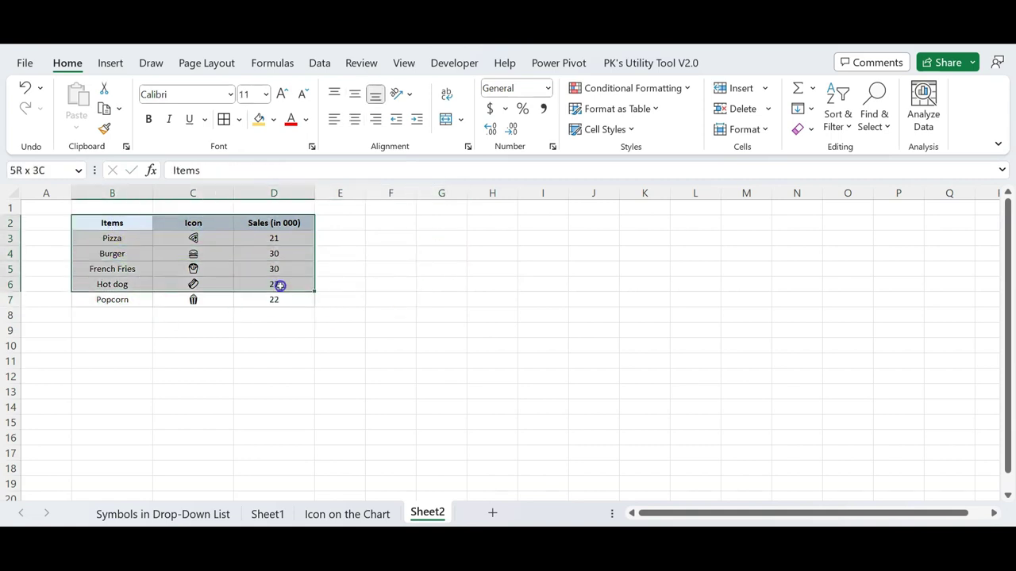
{"action": "left_click", "coordinate": [110, 63]}
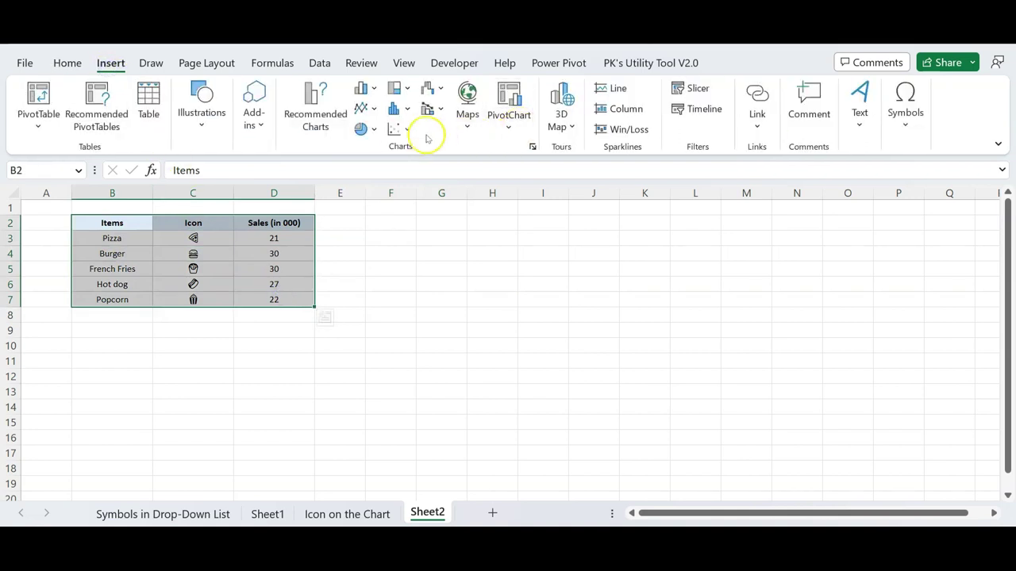
{"action": "left_click", "coordinate": [373, 129]}
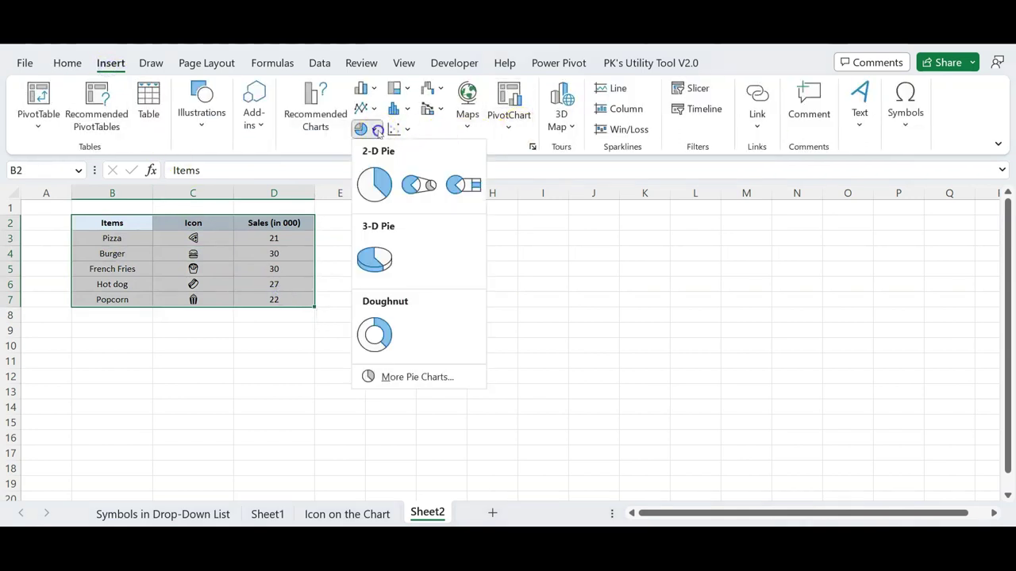
{"action": "left_click", "coordinate": [374, 334]}
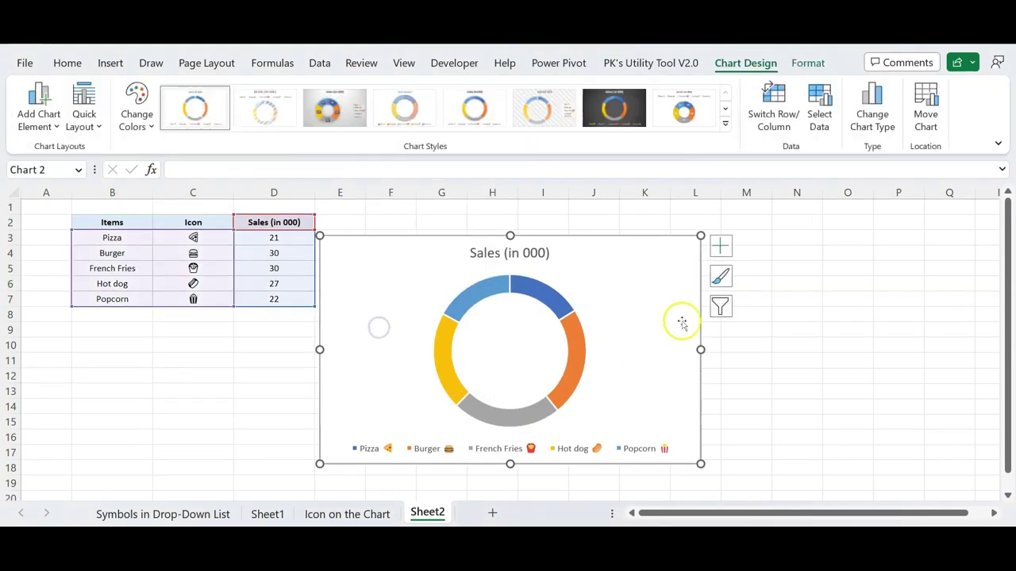
- Move the chart up-right beside the table and select the Sales (in 000) column D2:D7
{"action": "left_click_drag", "start_coordinate": [590, 252], "coordinate": [637, 232]}
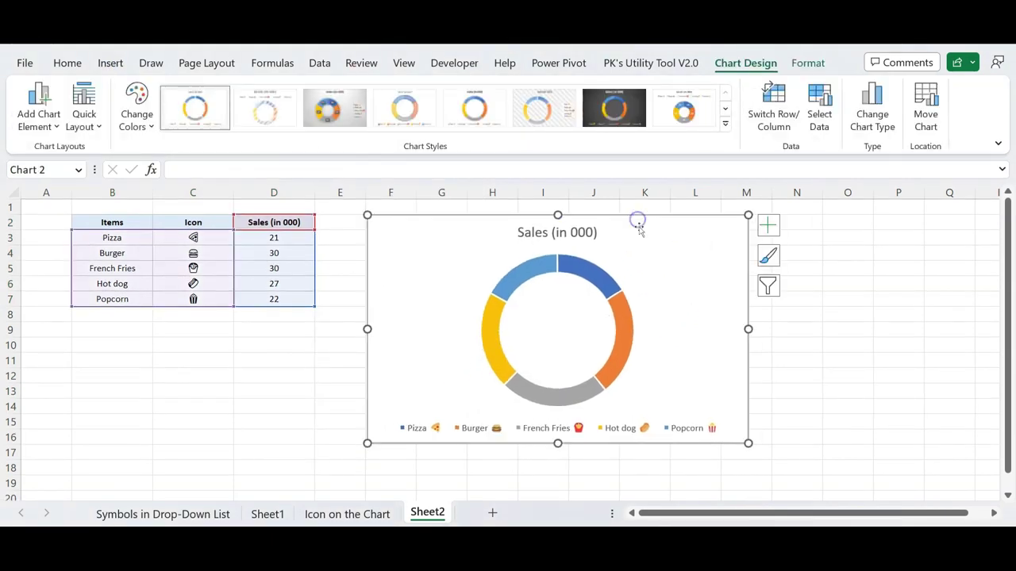
{"action": "left_click", "coordinate": [898, 371]}
{"action": "left_click_drag", "start_coordinate": [287, 222], "coordinate": [283, 303]}
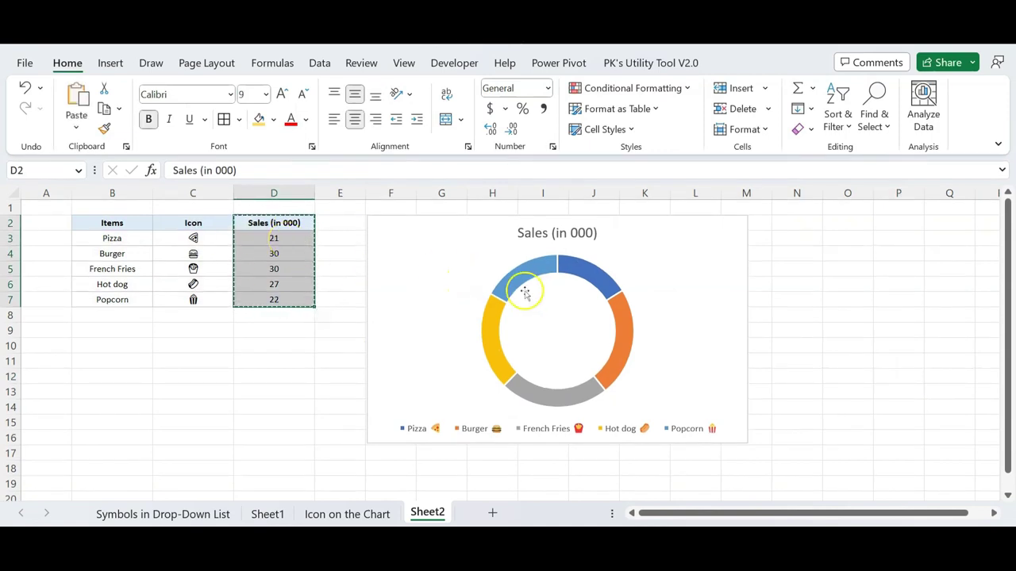
- Paste the Sales values into the doughnut chart as a second ring
{"action": "left_click", "coordinate": [467, 277]}
{"action": "key", "text": "ctrl+v"}
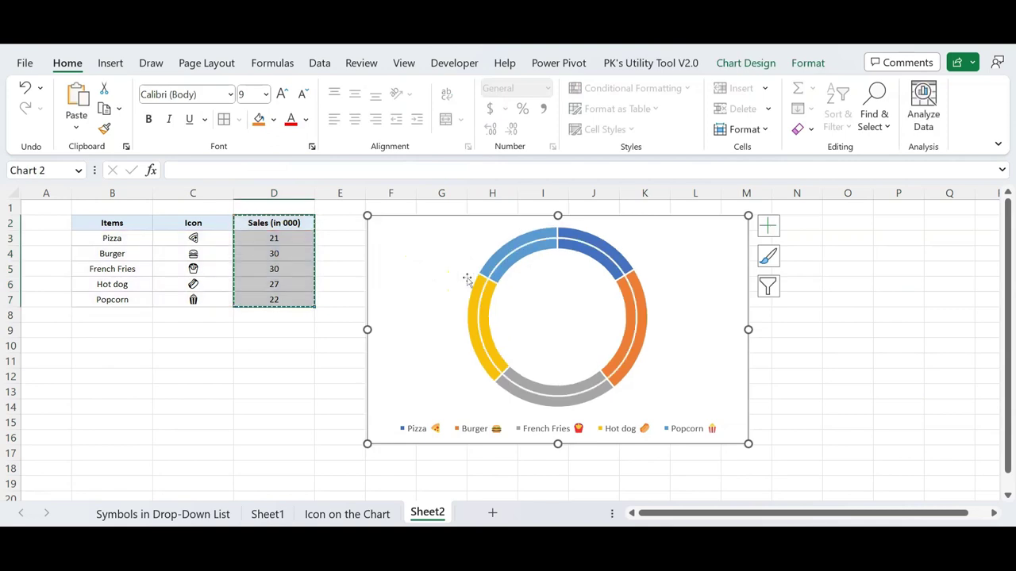
{"action": "left_click", "coordinate": [789, 371]}
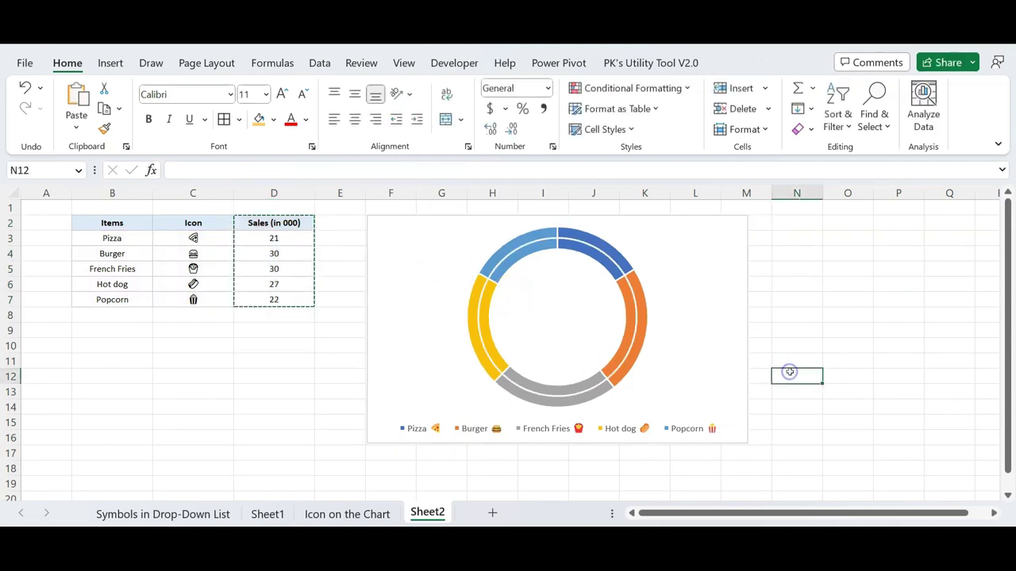
- Set the ring series' Doughnut Hole Size to 40% in Format Data Series
{"action": "left_click", "coordinate": [522, 249]}
{"action": "right_click", "coordinate": [521, 250]}
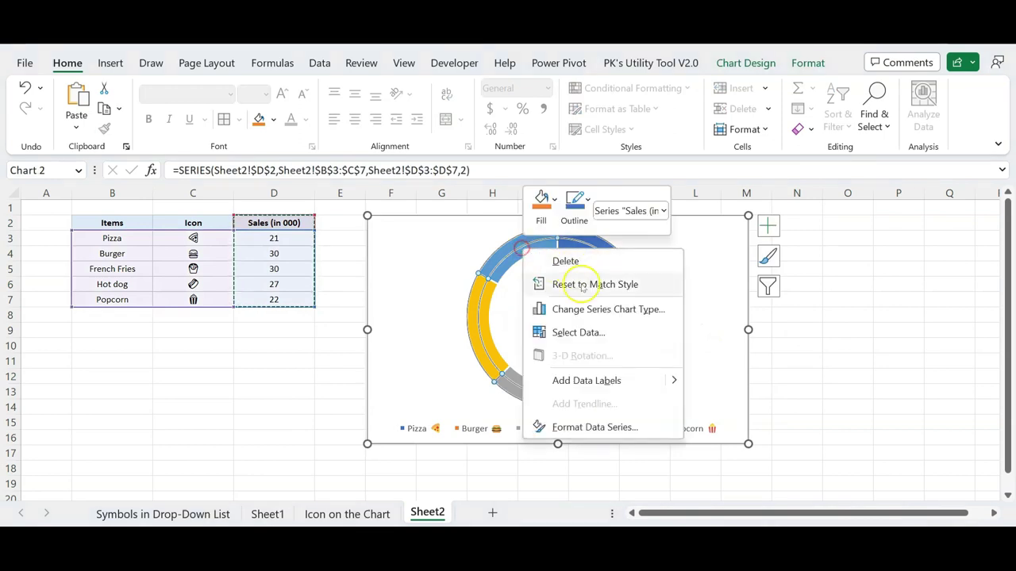
{"action": "left_click", "coordinate": [591, 427]}
{"action": "type", "text": "40"}
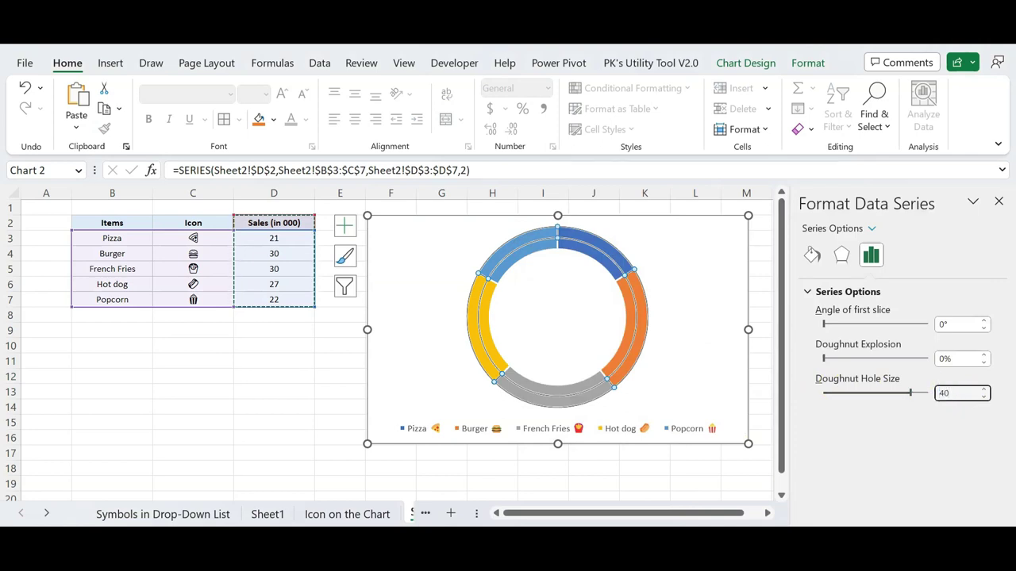
{"action": "key", "text": "Return"}
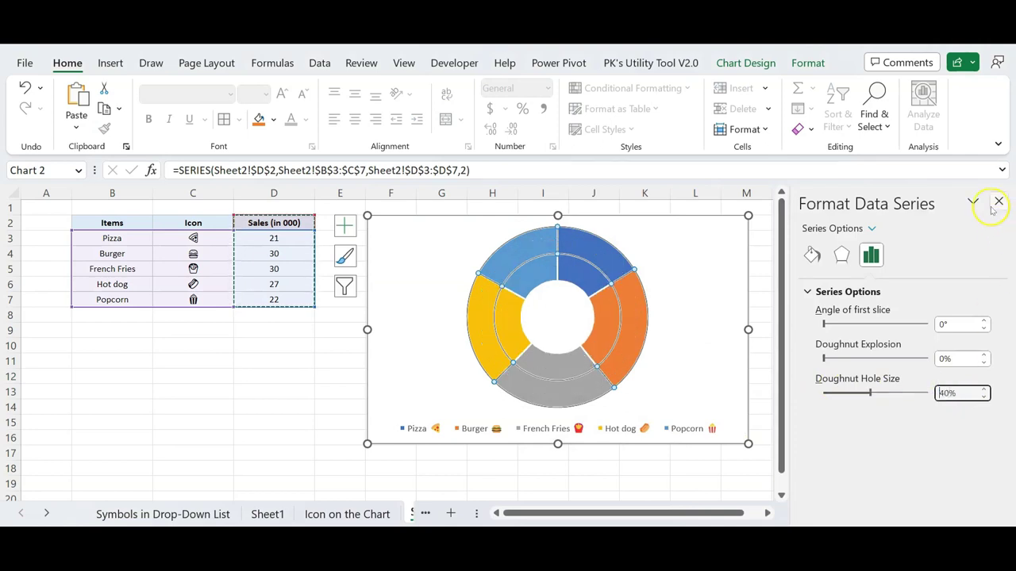
{"action": "left_click", "coordinate": [998, 202]}
{"action": "left_click", "coordinate": [799, 281]}
{"action": "left_click", "coordinate": [593, 253]}
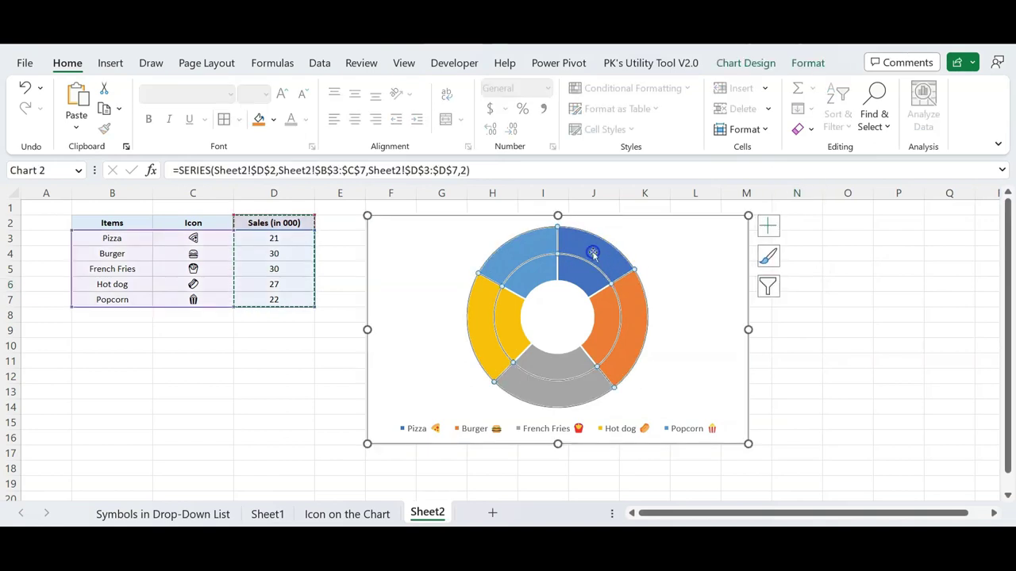
- Apply Shape Outline No Outline to both the outer and inner doughnut rings
{"action": "left_click", "coordinate": [803, 67]}
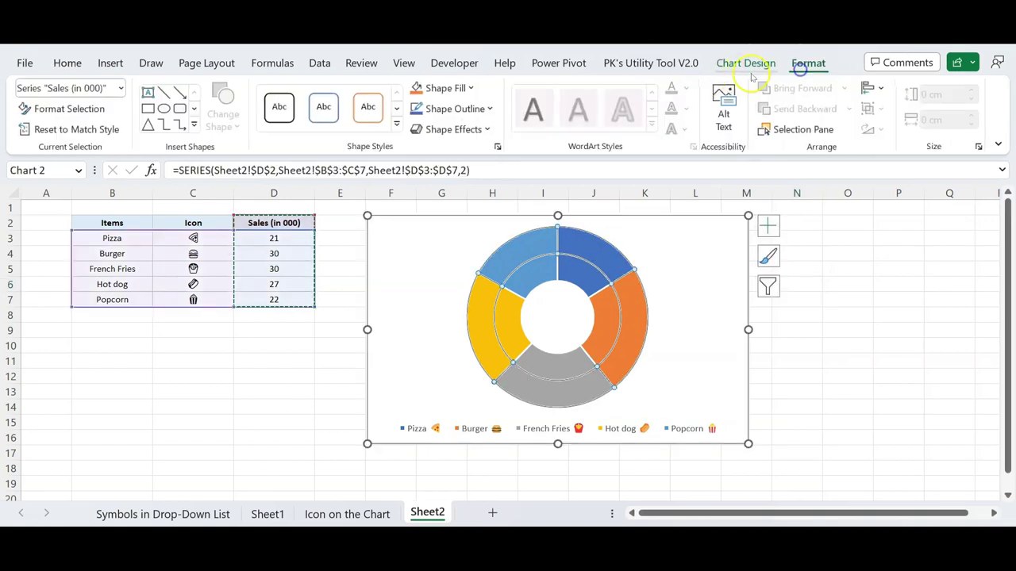
{"action": "left_click", "coordinate": [459, 109]}
{"action": "left_click", "coordinate": [456, 352]}
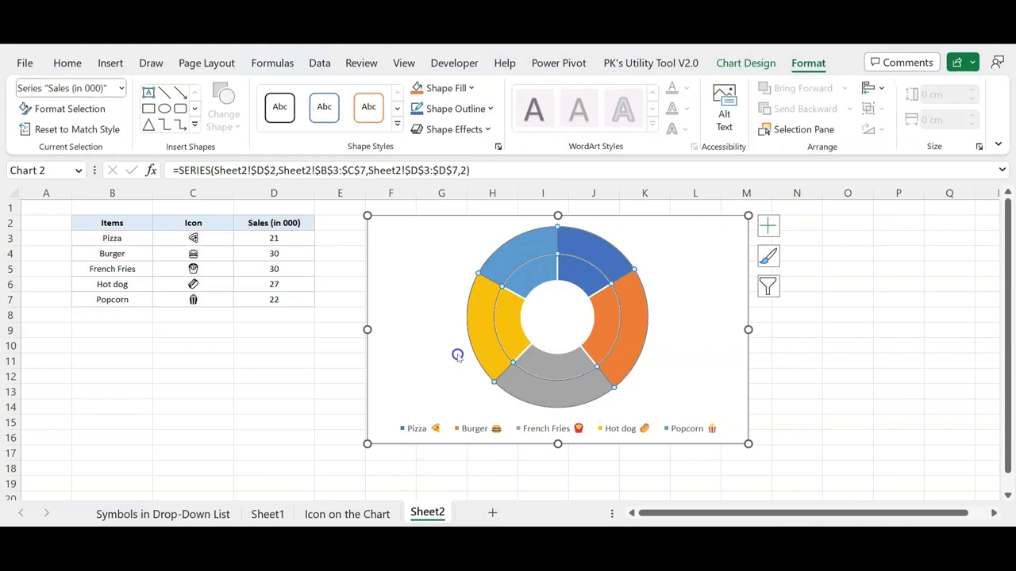
{"action": "left_click", "coordinate": [566, 270]}
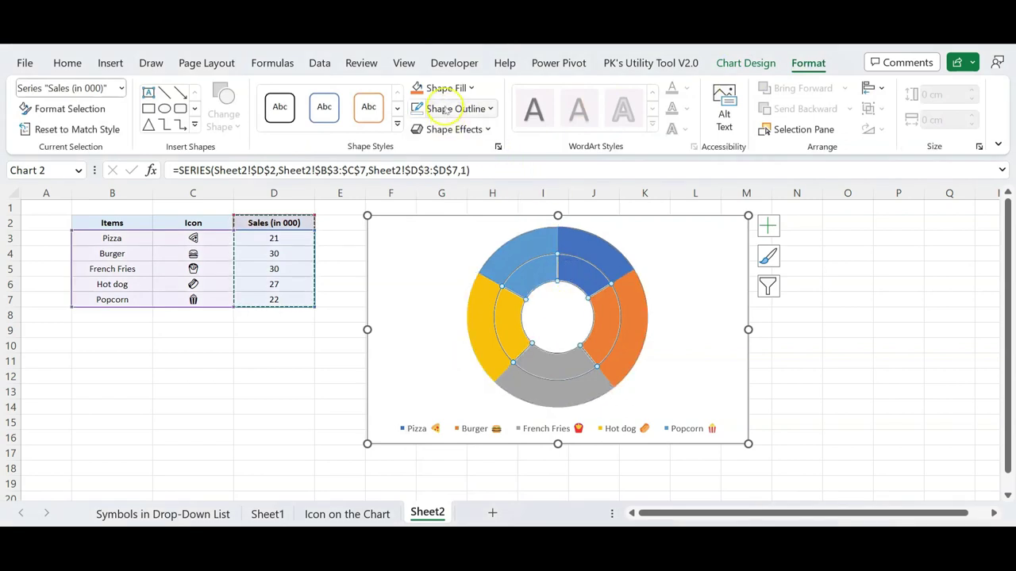
{"action": "left_click", "coordinate": [456, 109]}
{"action": "left_click", "coordinate": [453, 352]}
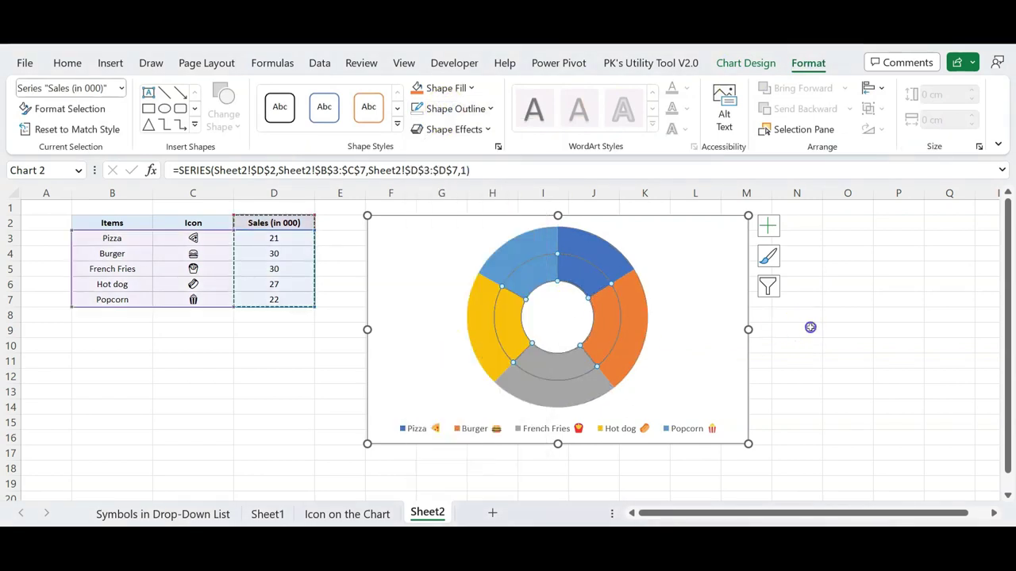
{"action": "left_click", "coordinate": [810, 326]}
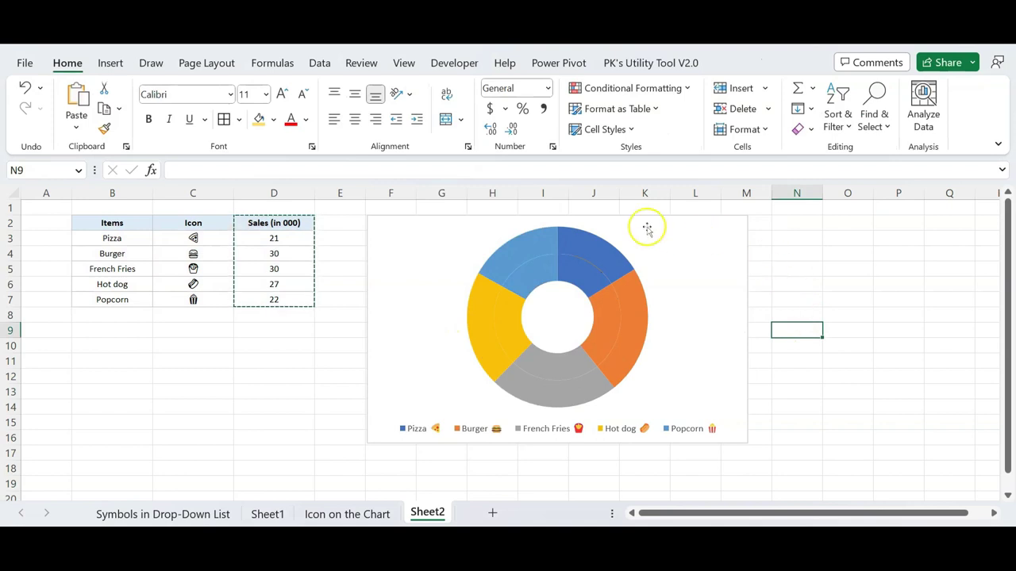
- Fill the outer Pizza slice blue and the inner Pizza slice light blue
{"action": "left_click", "coordinate": [593, 249]}
{"action": "left_click", "coordinate": [594, 249]}
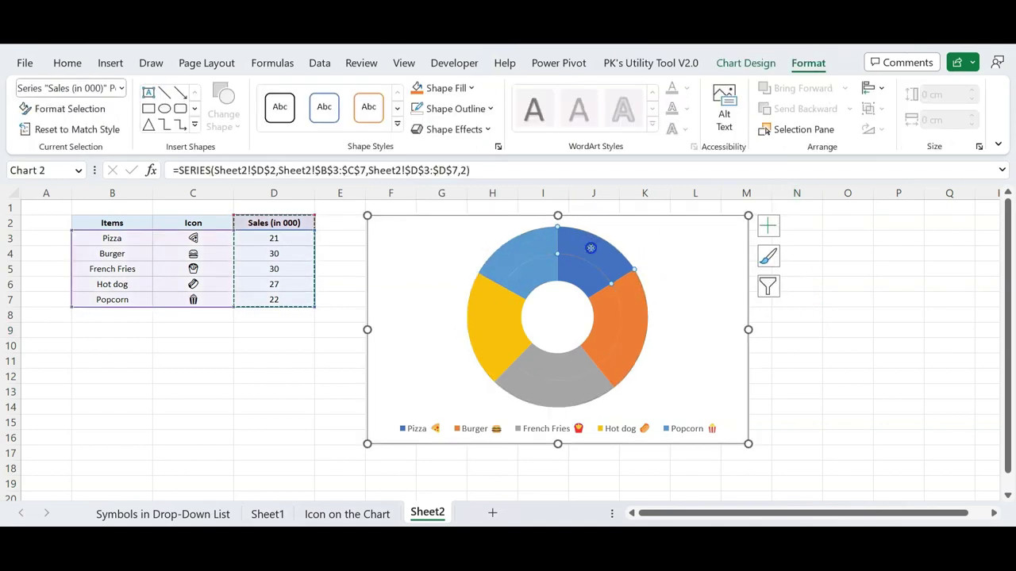
{"action": "left_click", "coordinate": [446, 88]}
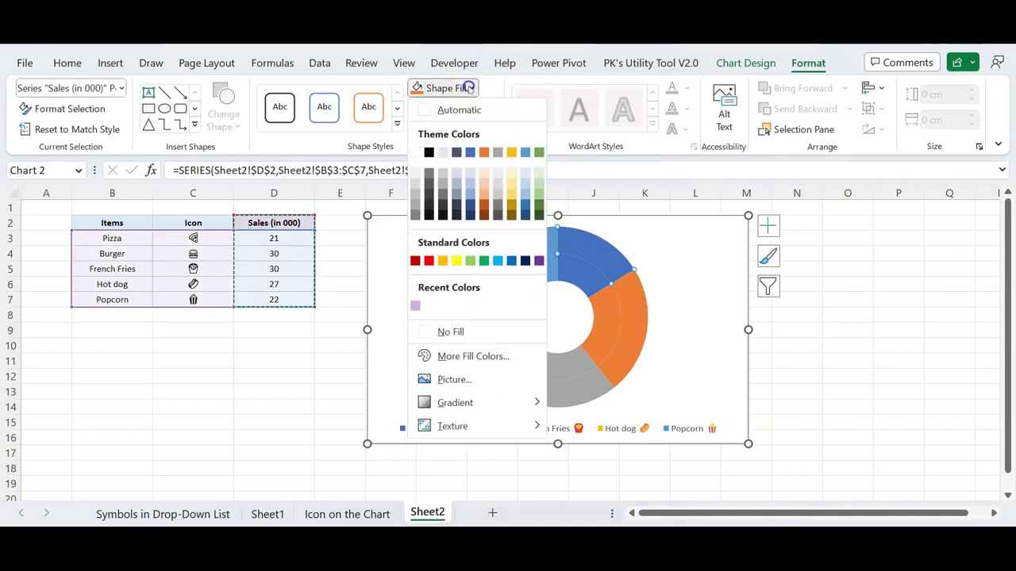
{"action": "left_click", "coordinate": [523, 153]}
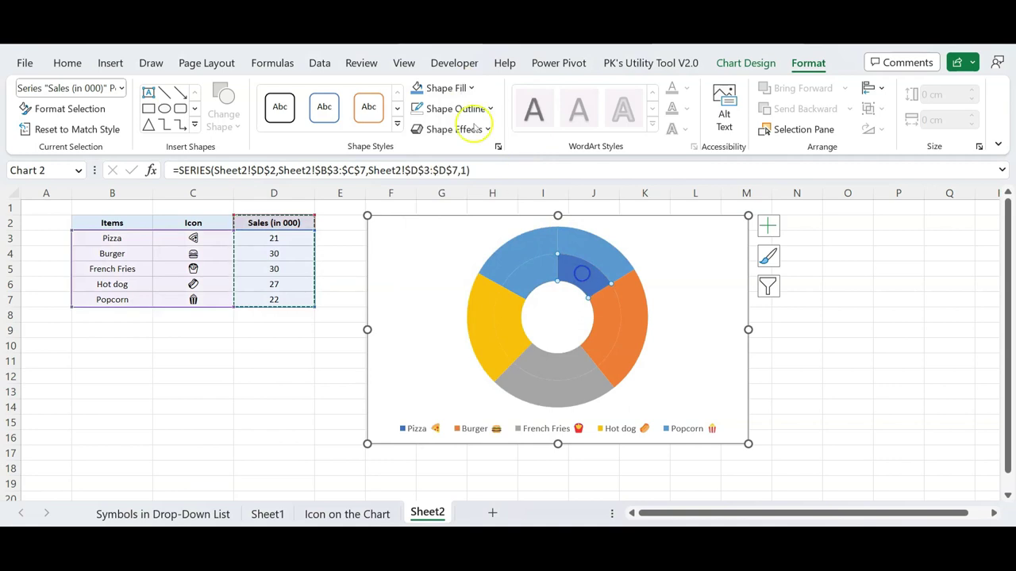
{"action": "left_click", "coordinate": [454, 88]}
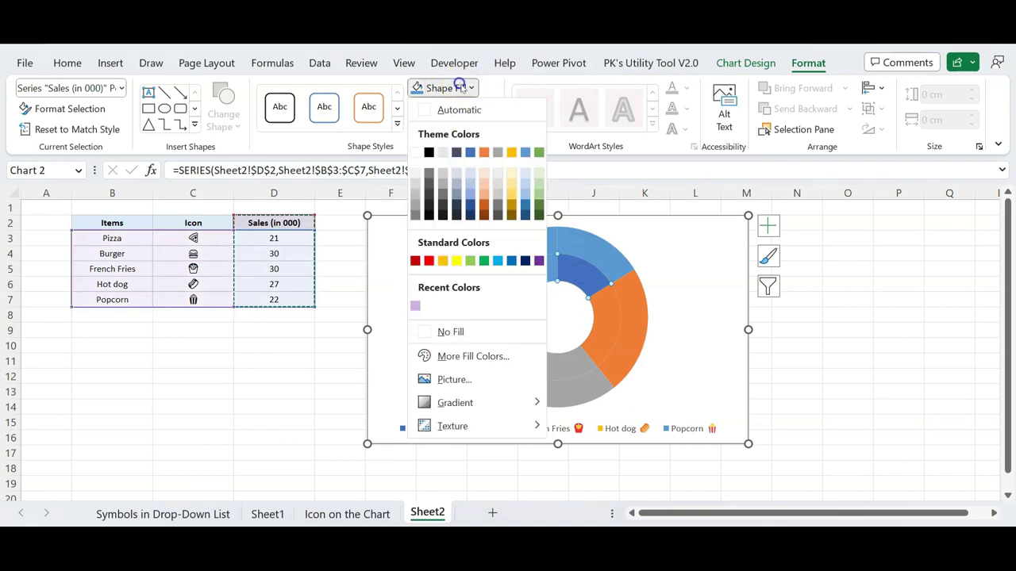
{"action": "left_click", "coordinate": [525, 189]}
- Fill the inner Burger slice Orange, Lighter 40%
{"action": "left_click", "coordinate": [642, 317]}
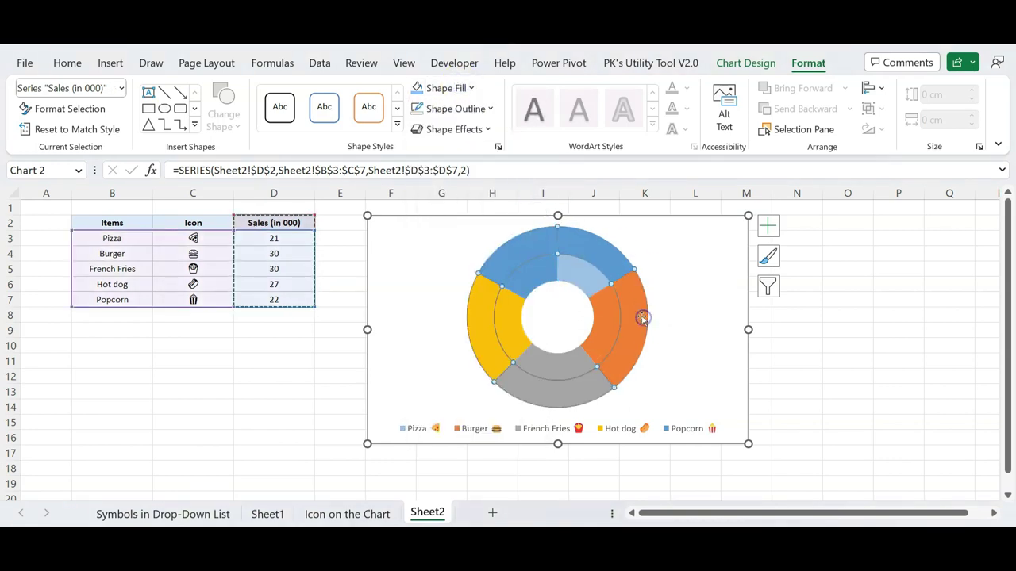
{"action": "double_click", "coordinate": [642, 318]}
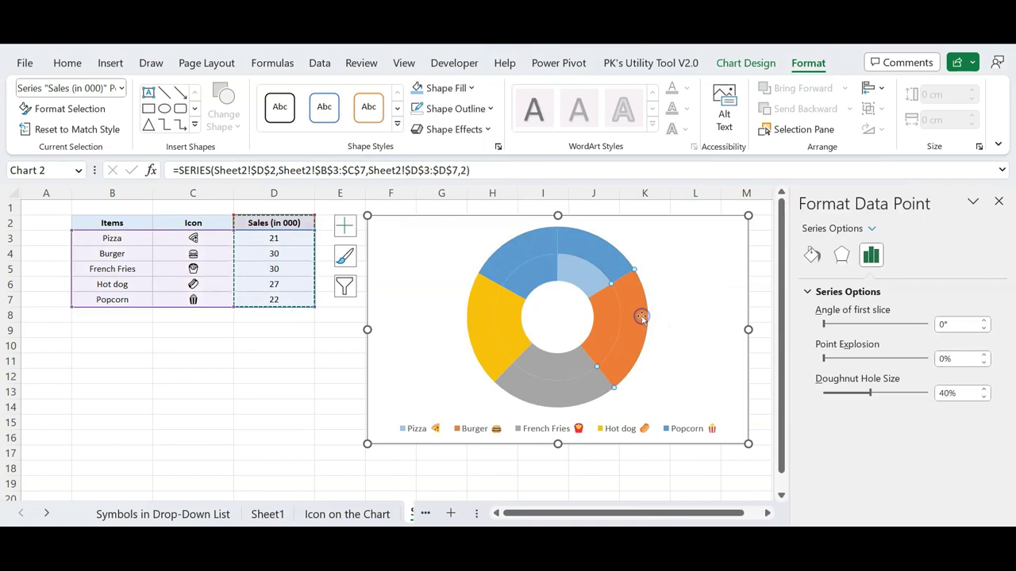
{"action": "left_click", "coordinate": [454, 88]}
{"action": "left_click", "coordinate": [482, 151]}
{"action": "left_click", "coordinate": [591, 292]}
{"action": "left_click", "coordinate": [601, 313]}
{"action": "left_click", "coordinate": [441, 88]}
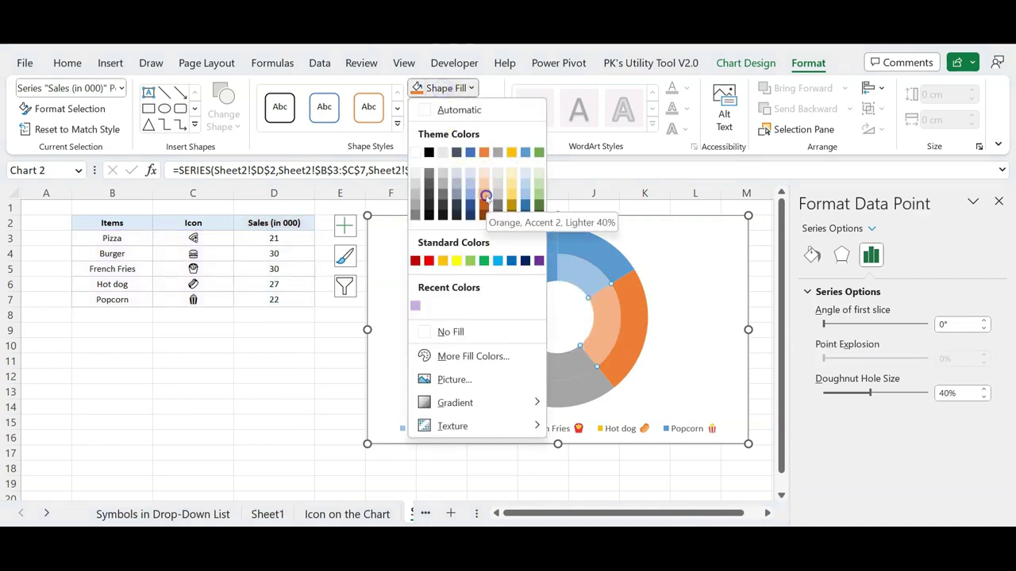
{"action": "left_click", "coordinate": [484, 198]}
- Fill the inner French Fries slice White, Darker 15% light grey
{"action": "left_click", "coordinate": [564, 374]}
{"action": "left_click", "coordinate": [561, 395]}
{"action": "left_click", "coordinate": [560, 385]}
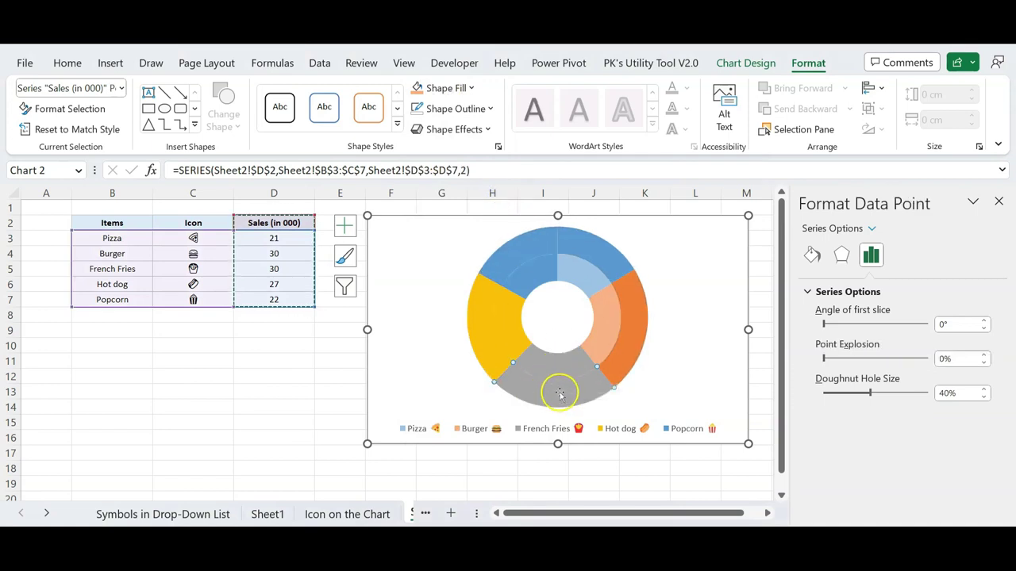
{"action": "left_click", "coordinate": [558, 367]}
{"action": "left_click", "coordinate": [560, 368]}
{"action": "left_click", "coordinate": [440, 88]}
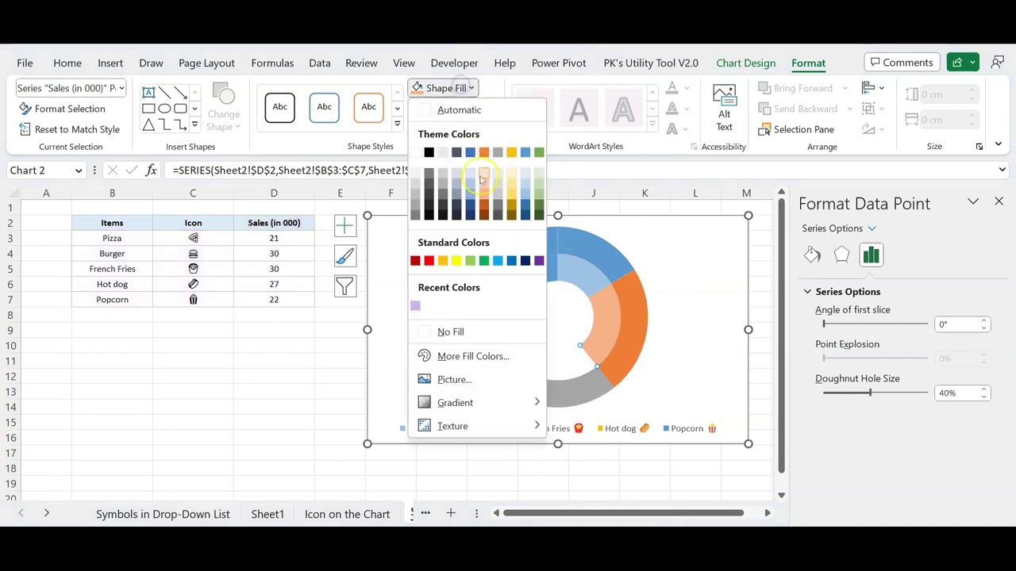
{"action": "left_click", "coordinate": [416, 185]}
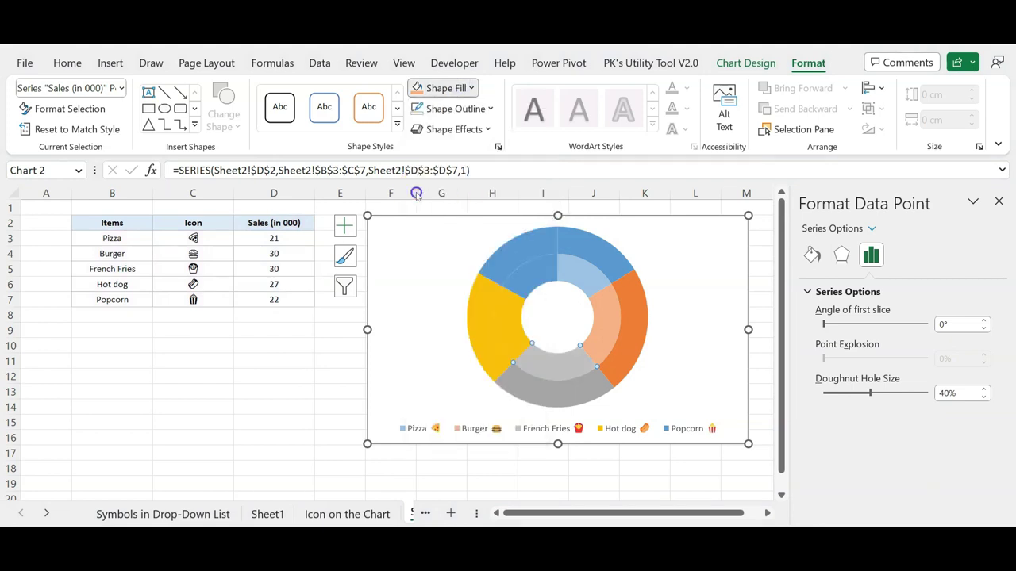
{"action": "left_click", "coordinate": [491, 324]}
- Fill the outer Hot dog slice green and the inner Hot dog slice light green
{"action": "left_click", "coordinate": [478, 317]}
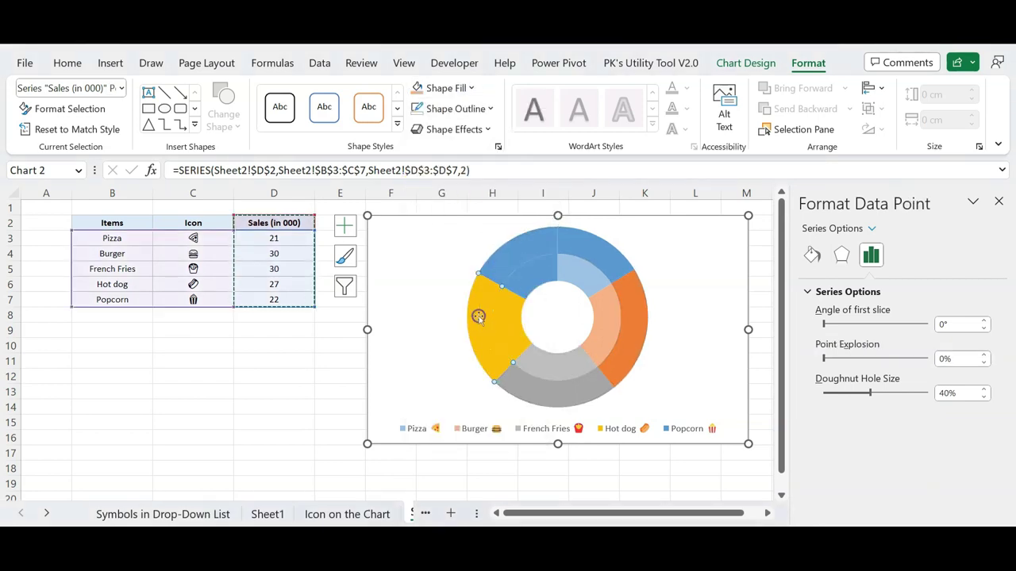
{"action": "left_click", "coordinate": [449, 87]}
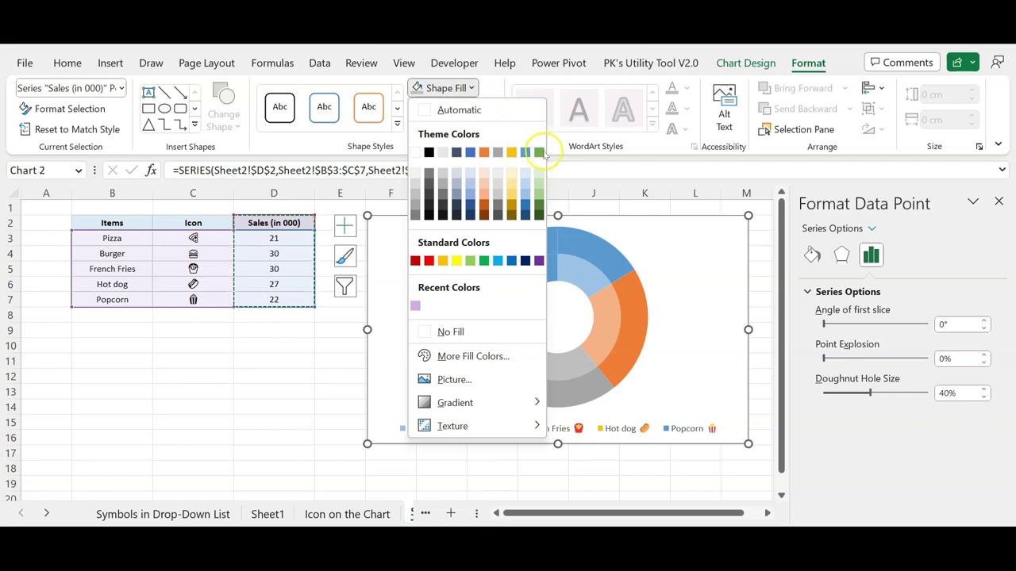
{"action": "left_click", "coordinate": [543, 152]}
{"action": "left_click", "coordinate": [511, 319]}
{"action": "left_click", "coordinate": [510, 320]}
{"action": "left_click", "coordinate": [433, 88]}
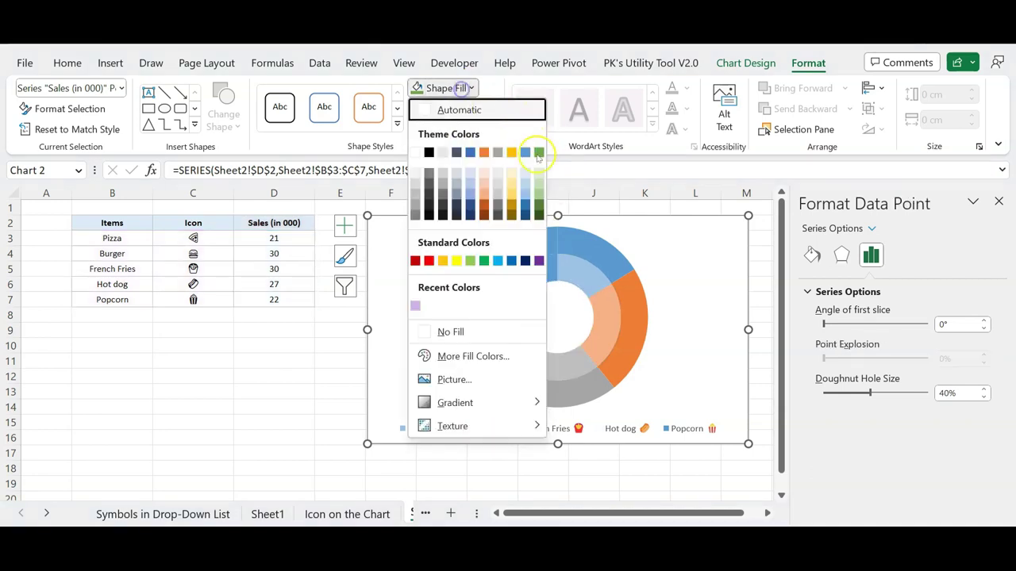
{"action": "left_click", "coordinate": [540, 193]}
- Fill the outer Popcorn slice dark blue and its inner slice a lighter blue
{"action": "left_click", "coordinate": [523, 248]}
{"action": "left_click", "coordinate": [523, 249]}
{"action": "left_click", "coordinate": [432, 88]}
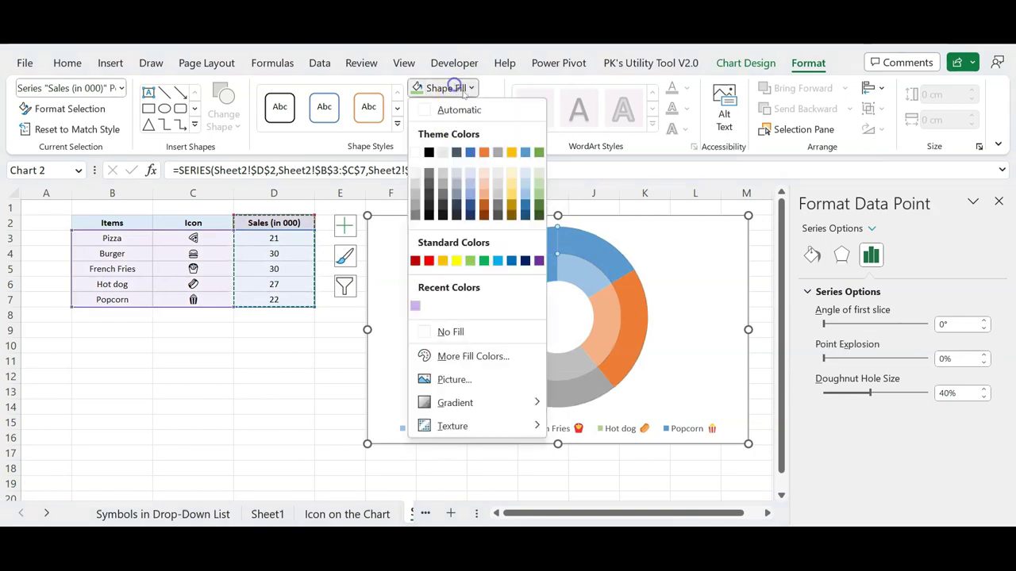
{"action": "left_click", "coordinate": [472, 150]}
{"action": "left_click", "coordinate": [539, 267]}
{"action": "left_click", "coordinate": [539, 267]}
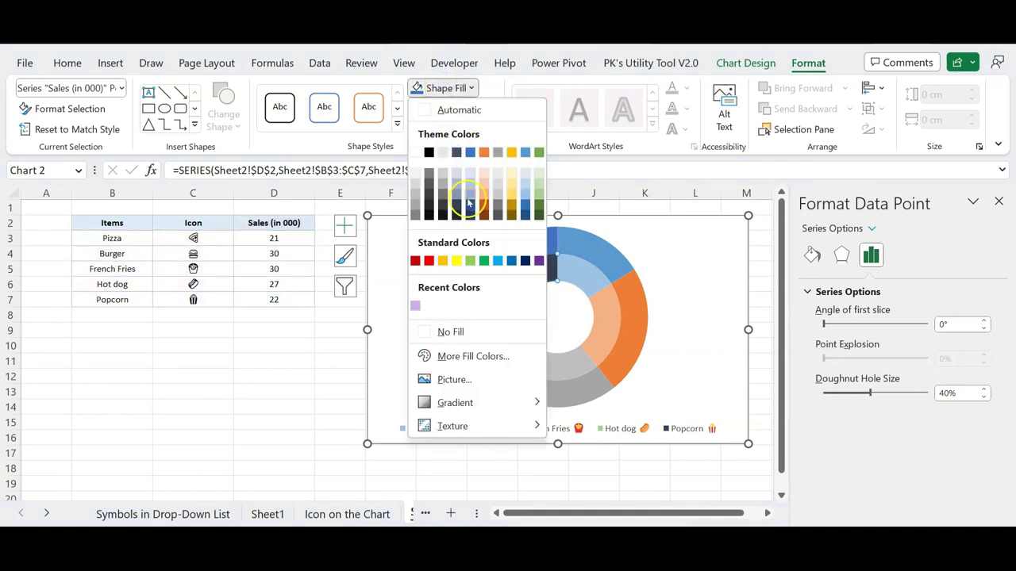
{"action": "left_click", "coordinate": [458, 190]}
{"action": "left_click", "coordinate": [658, 246]}
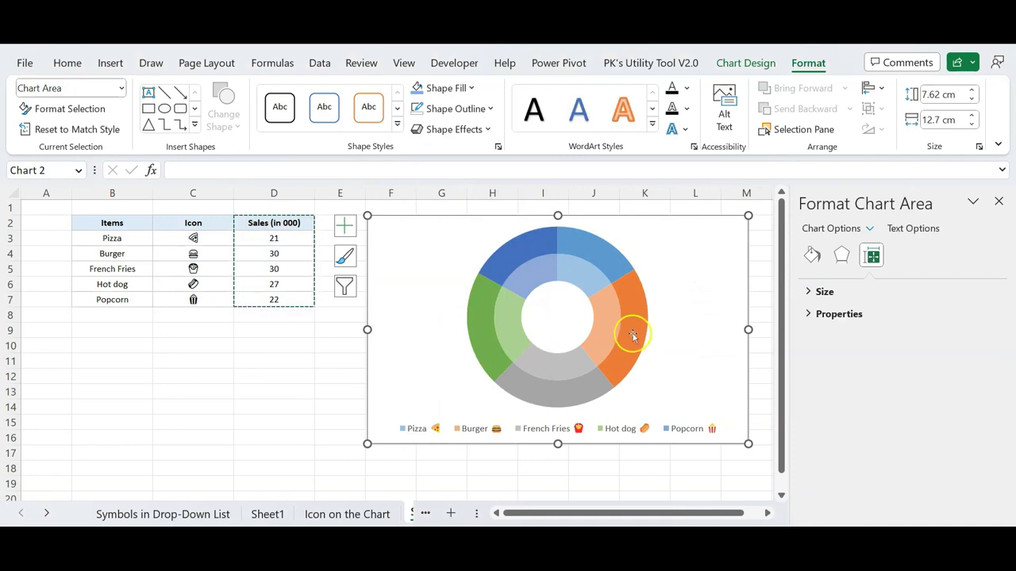
- Add data labels showing sales values to the inner and outer rings
{"action": "left_click", "coordinate": [582, 278]}
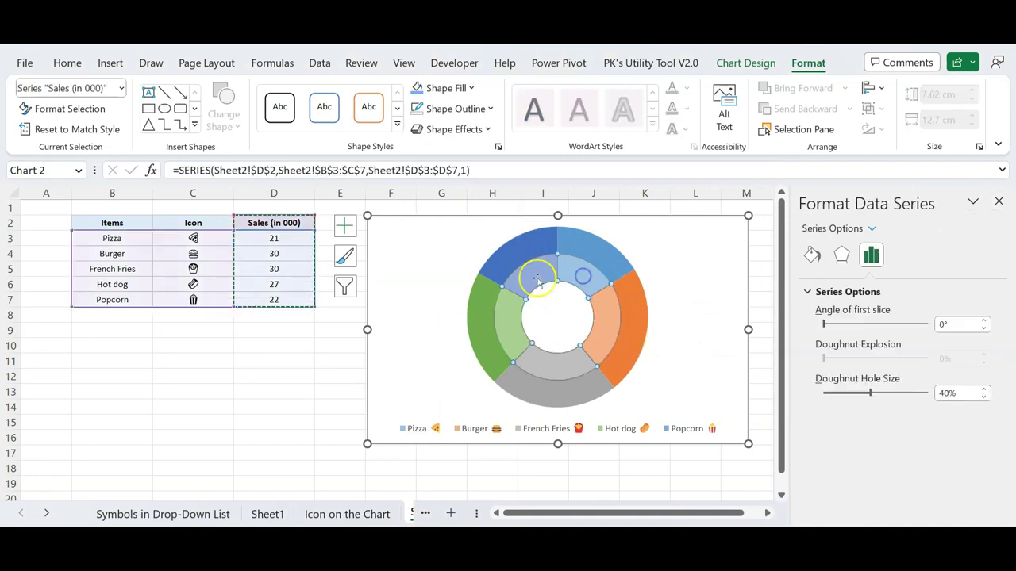
{"action": "right_click", "coordinate": [538, 277]}
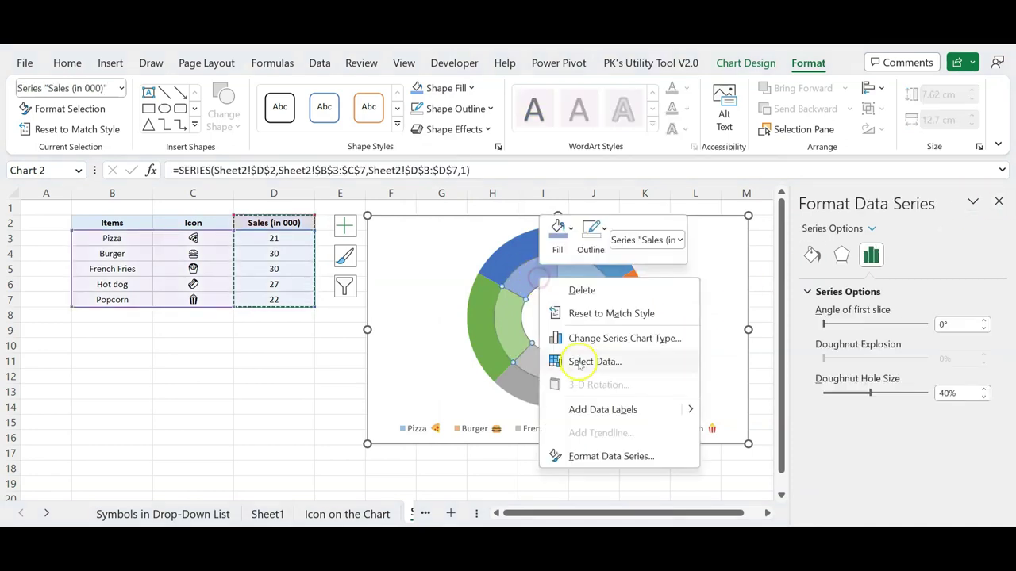
{"action": "left_click", "coordinate": [582, 407]}
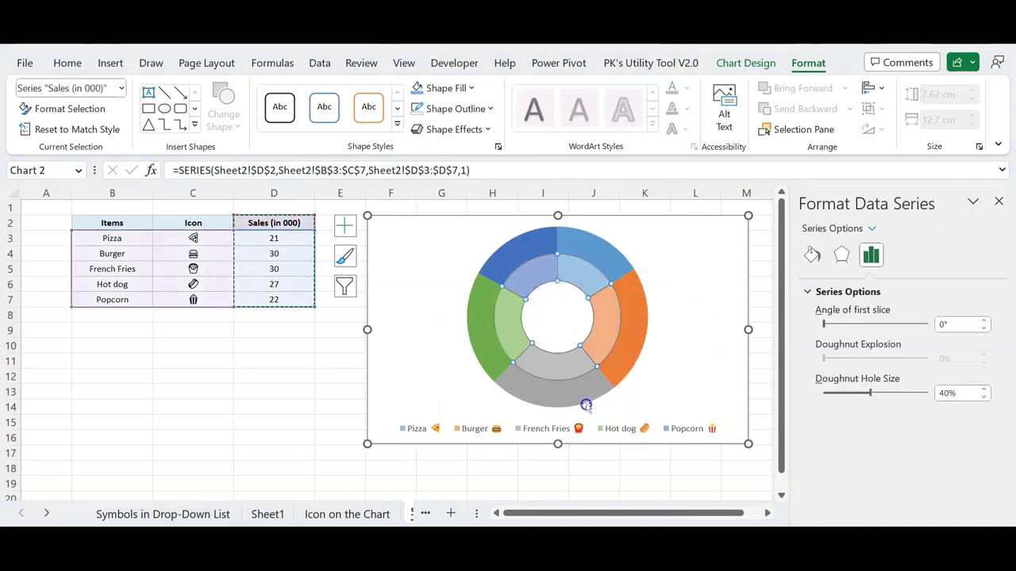
{"action": "left_click", "coordinate": [591, 254]}
{"action": "right_click", "coordinate": [590, 254]}
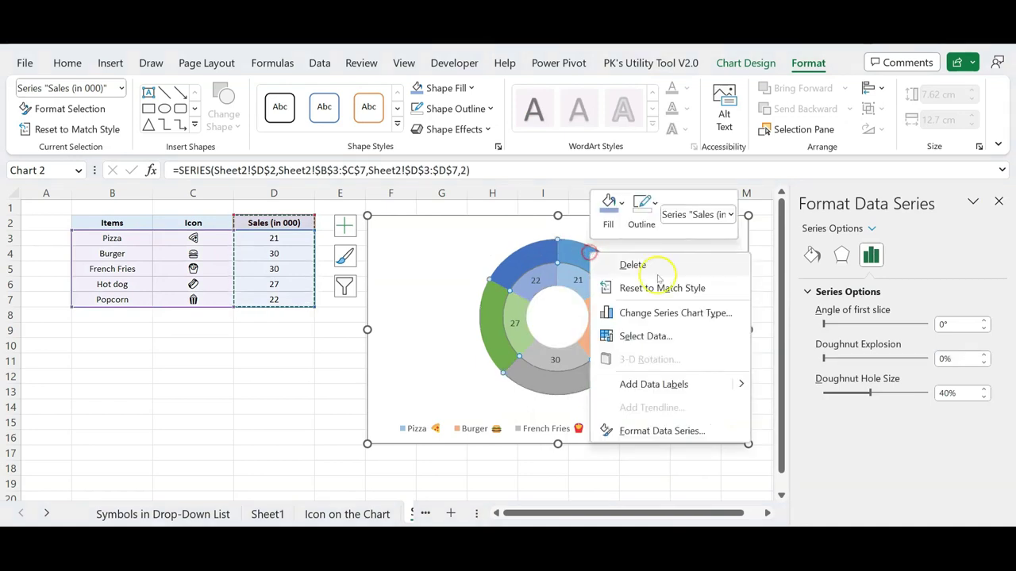
{"action": "left_click", "coordinate": [671, 384]}
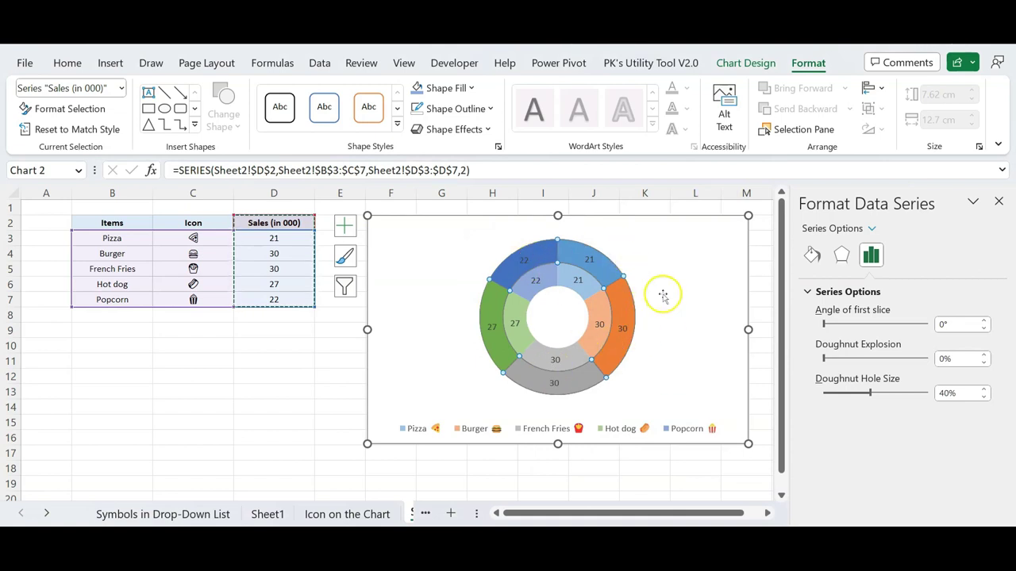
- Set the inner ring's value labels to a black font colour
{"action": "left_click", "coordinate": [579, 282]}
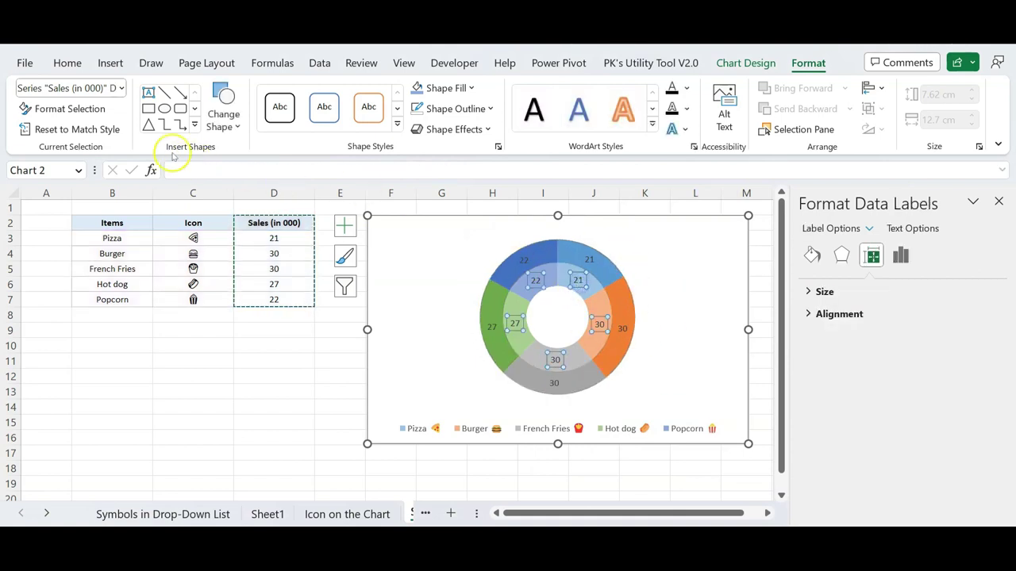
{"action": "left_click", "coordinate": [79, 66]}
{"action": "left_click", "coordinate": [305, 119]}
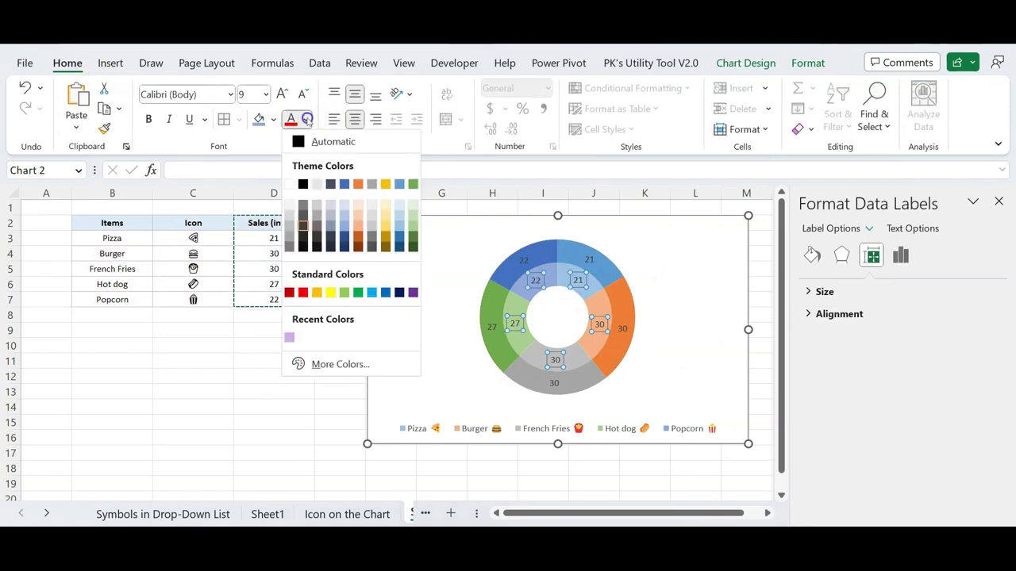
{"action": "left_click", "coordinate": [303, 184]}
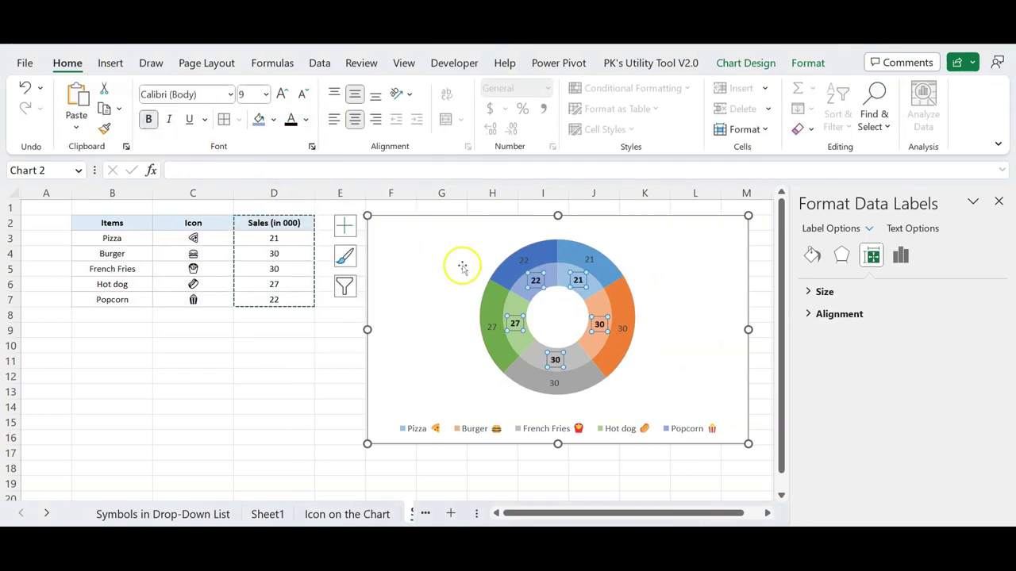
{"action": "left_click", "coordinate": [520, 262]}
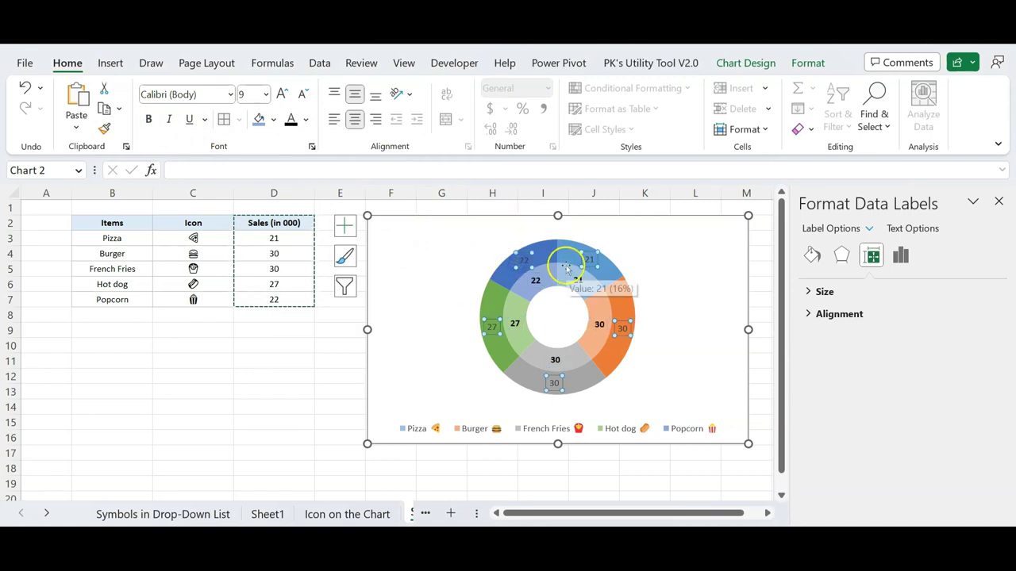
- Label the outer ring with food icons from C3:C7 via Value From Cells, unchecking Value
{"action": "right_click", "coordinate": [597, 266]}
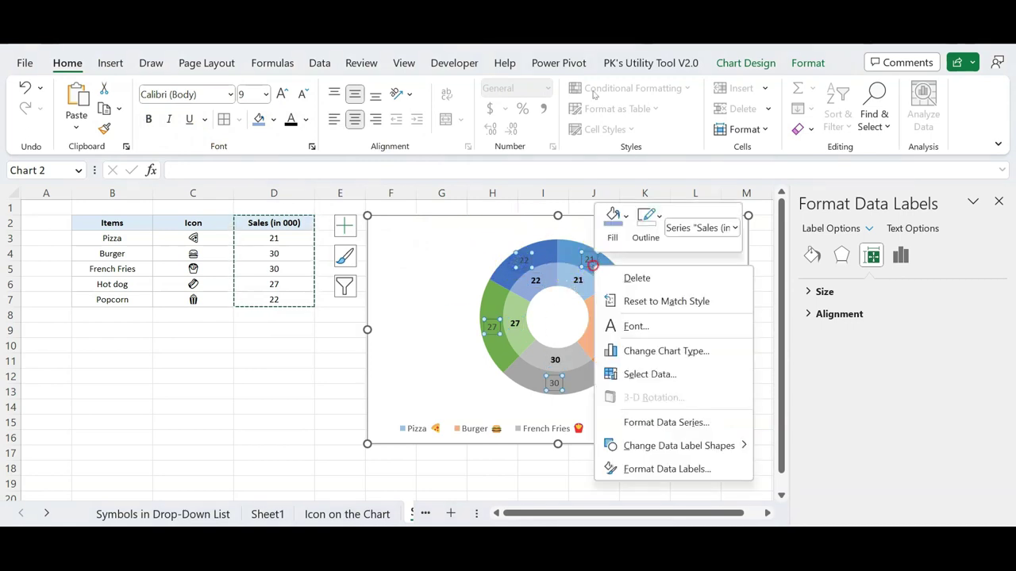
{"action": "left_click", "coordinate": [667, 468]}
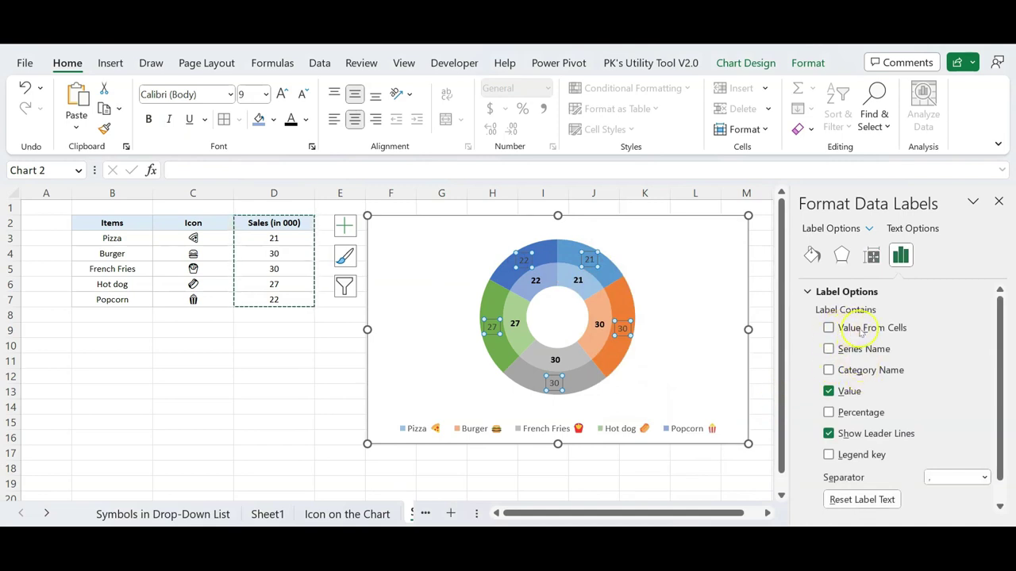
{"action": "left_click", "coordinate": [860, 329]}
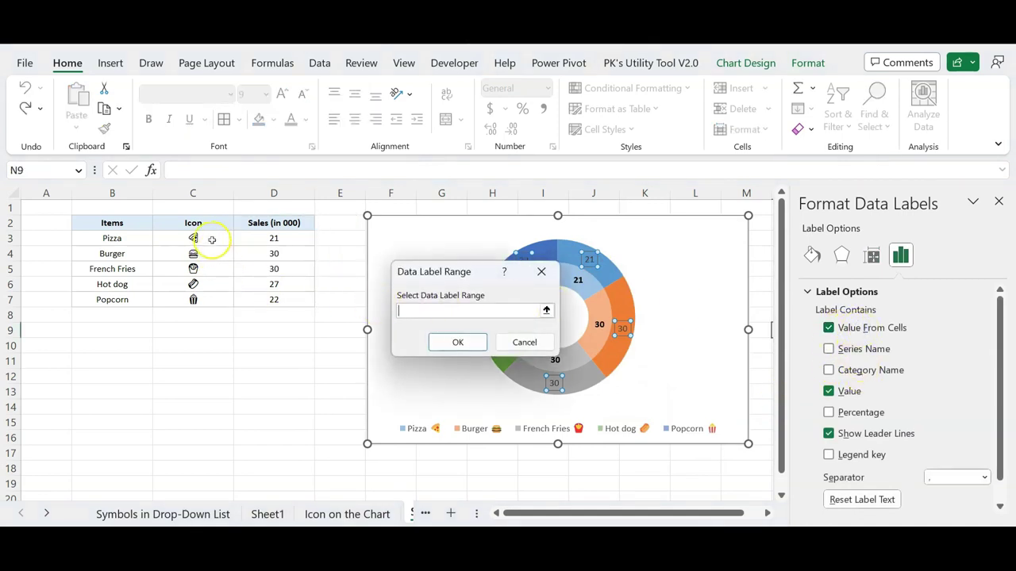
{"action": "left_click_drag", "start_coordinate": [212, 240], "coordinate": [207, 300]}
{"action": "left_click", "coordinate": [460, 343]}
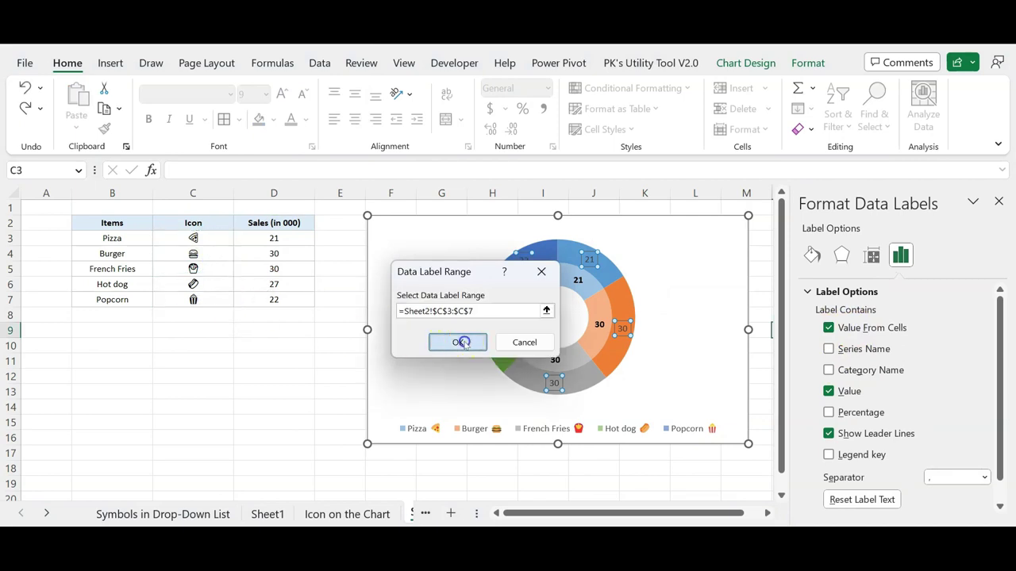
{"action": "left_click", "coordinate": [828, 393]}
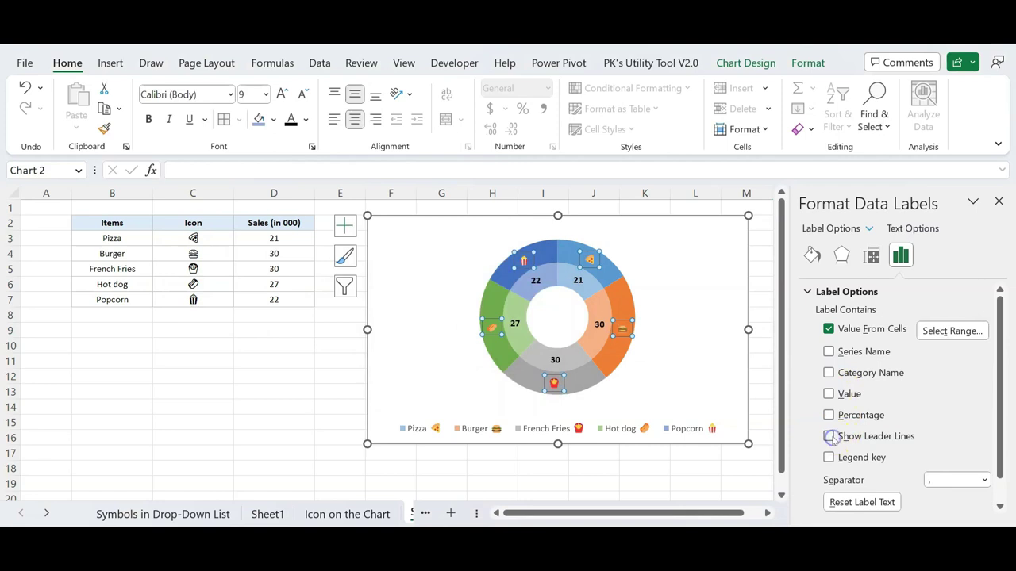
{"action": "left_click", "coordinate": [998, 201]}
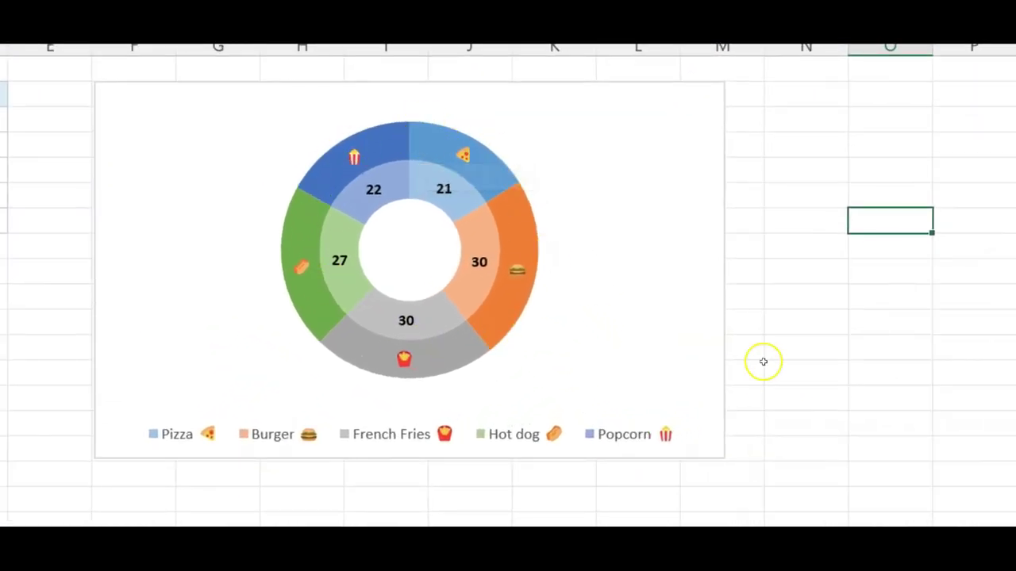
- Enlarge the doughnut chart from its corner and shift it left
{"action": "left_click", "coordinate": [700, 334]}
{"action": "left_click_drag", "start_coordinate": [726, 459], "coordinate": [823, 517]}
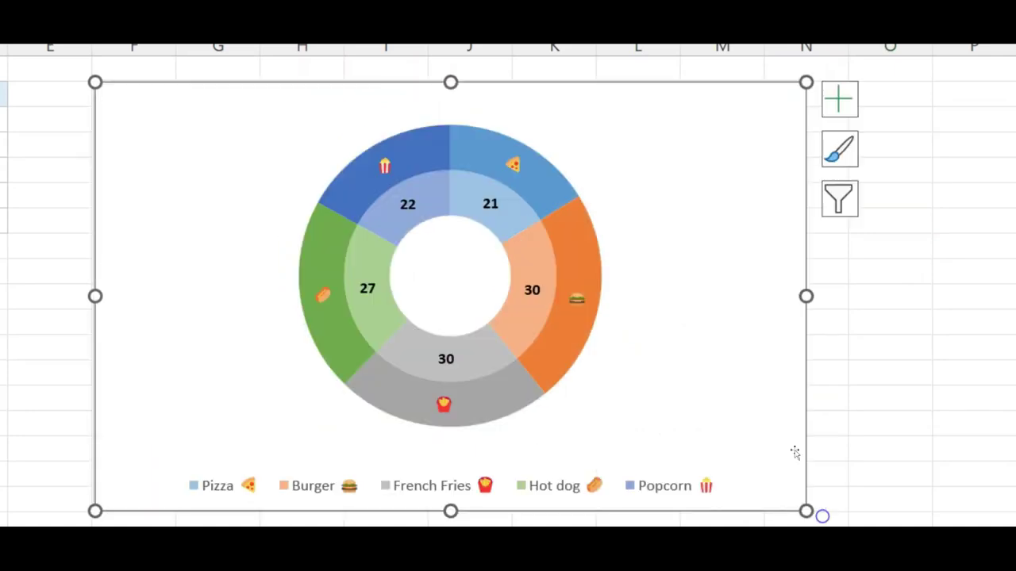
{"action": "left_click_drag", "start_coordinate": [368, 98], "coordinate": [299, 98]}
{"action": "left_click", "coordinate": [846, 230]}
- Add a chart title reading 'Sales by Items'
{"action": "left_click", "coordinate": [666, 129]}
{"action": "left_click", "coordinate": [771, 100]}
{"action": "left_click", "coordinate": [826, 140]}
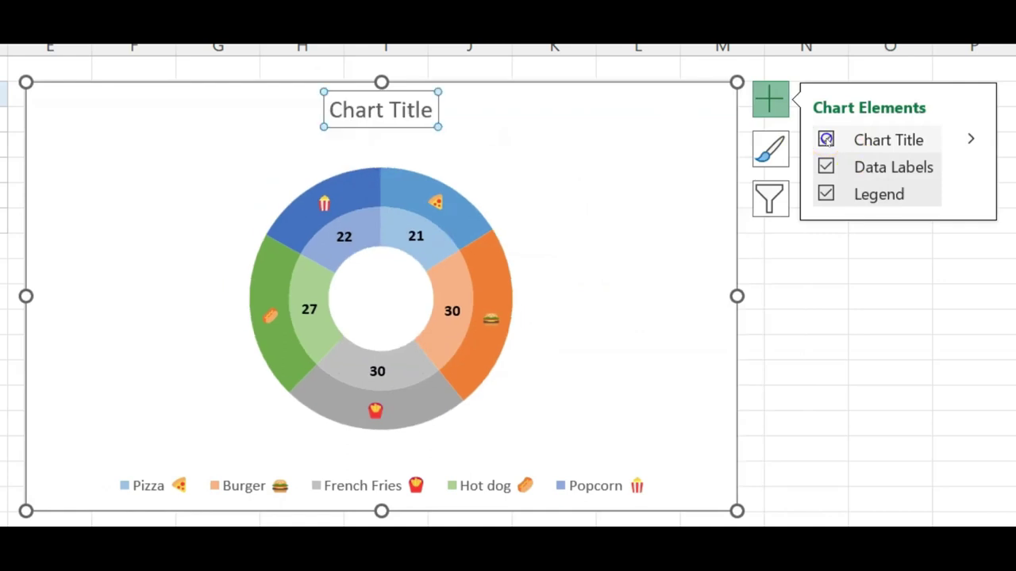
{"action": "left_click", "coordinate": [369, 114]}
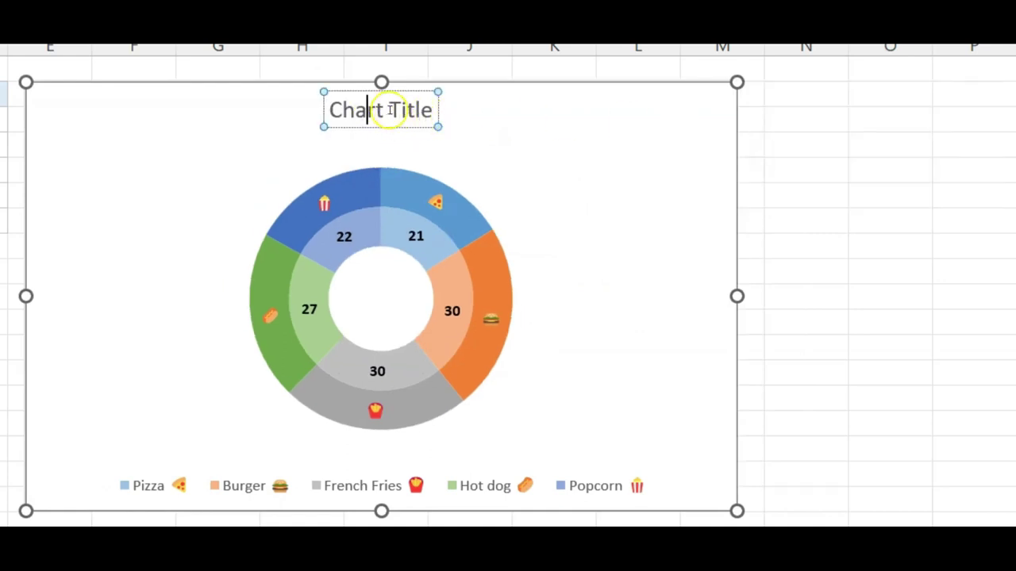
{"action": "triple_click", "coordinate": [403, 114]}
{"action": "type", "text": "Sales by Items"}
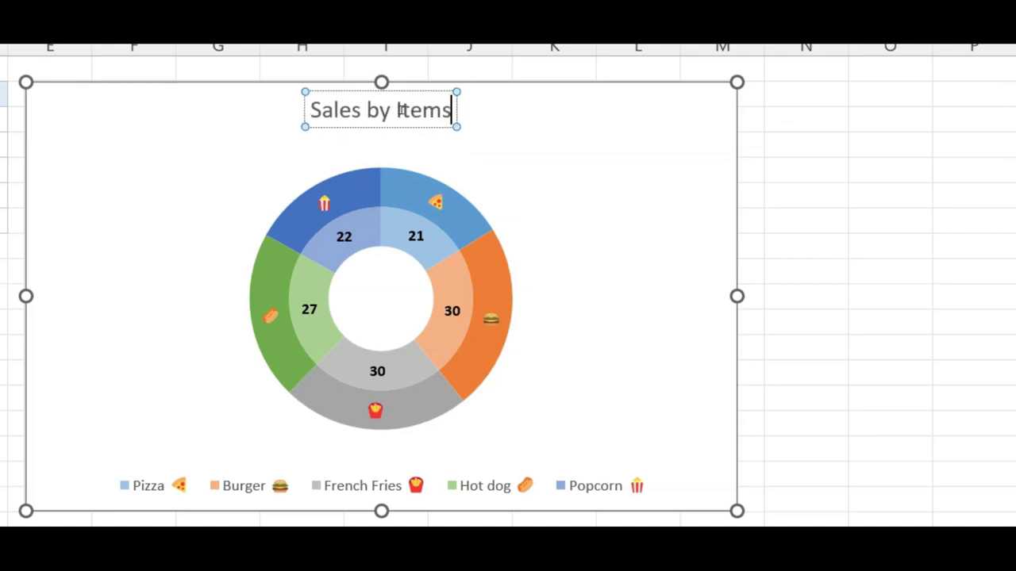
{"action": "left_click", "coordinate": [416, 131]}
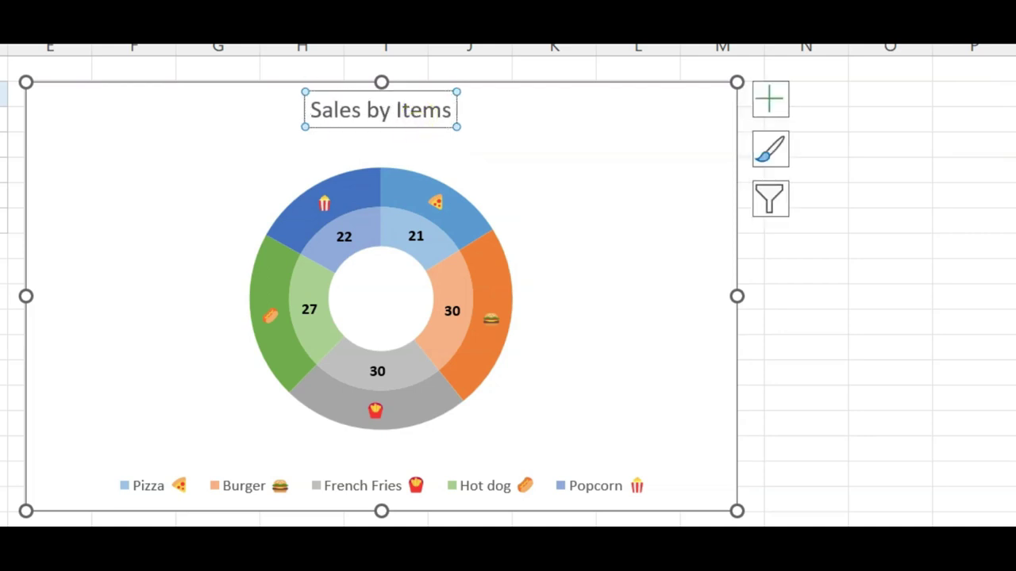
{"action": "left_click", "coordinate": [833, 281]}
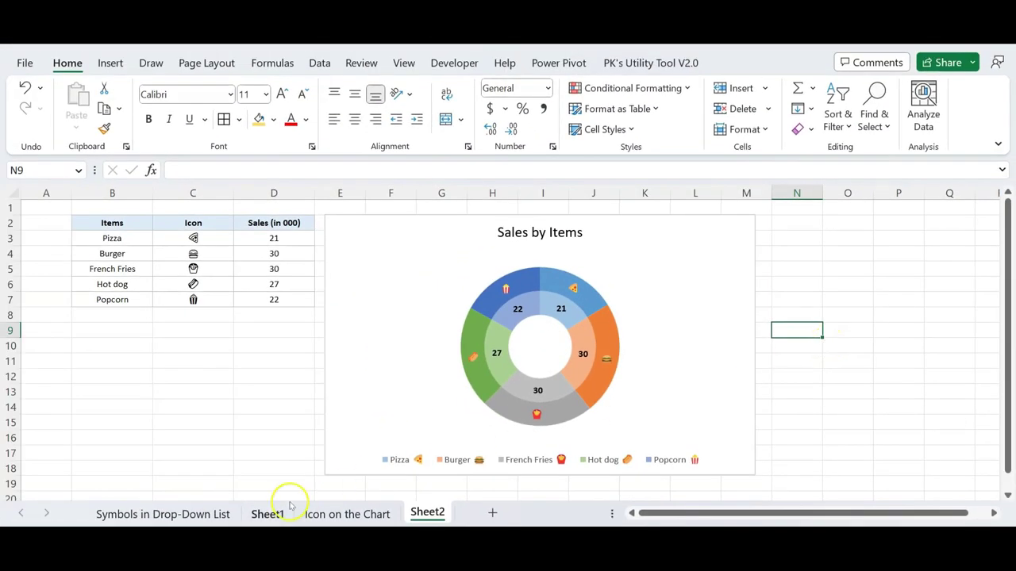
{"action": "left_click", "coordinate": [267, 513]}
{"action": "left_click", "coordinate": [427, 512]}
{"action": "left_click", "coordinate": [822, 375]}
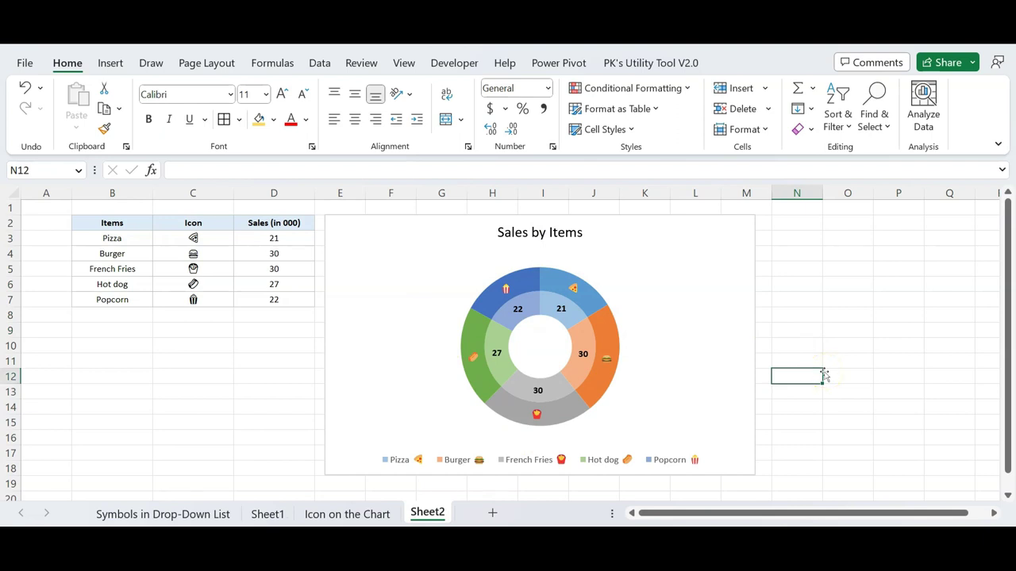